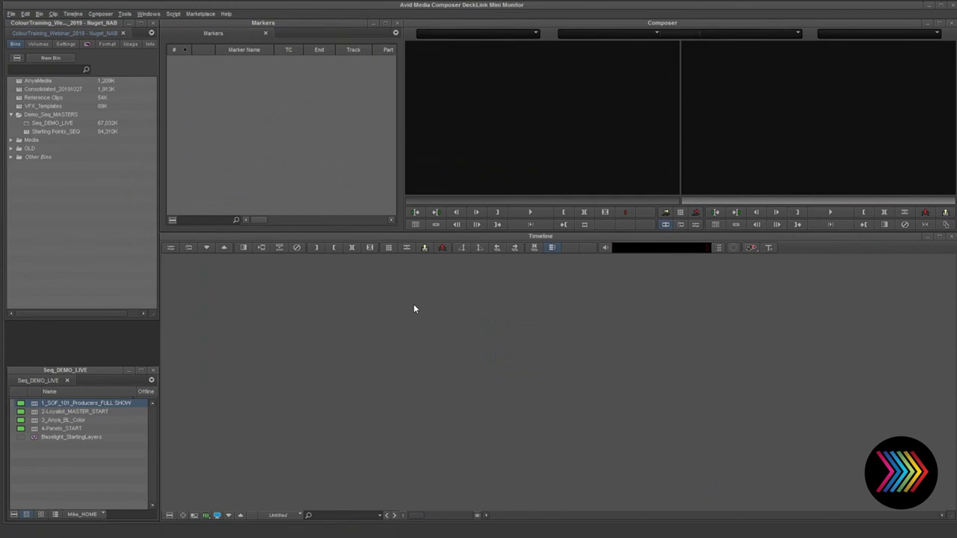
# Load the 1_SOF_101_Producers_FULL SHOW sequence from the Seq_DEMO_LIVE bin into the timeline
pyautogui.click(100, 246)
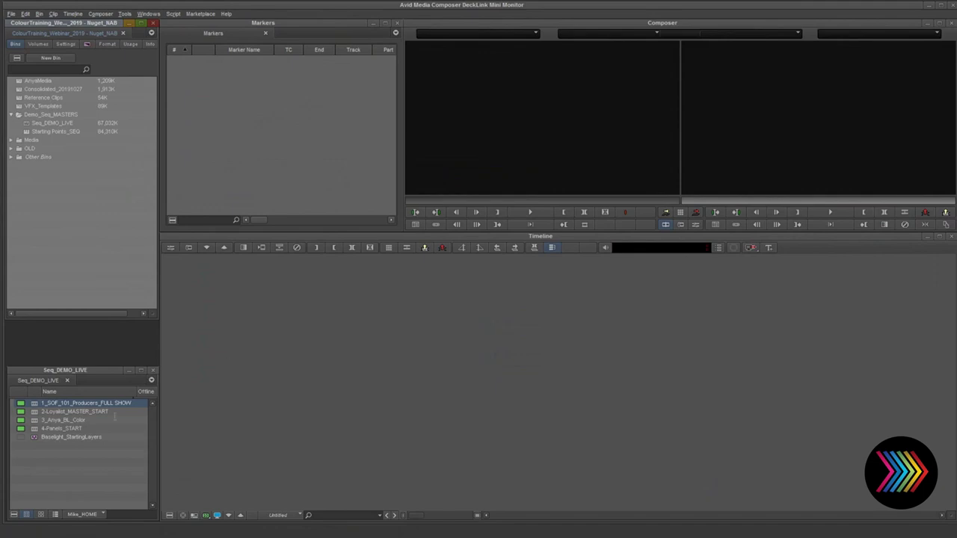
pyautogui.doubleClick(35, 408)
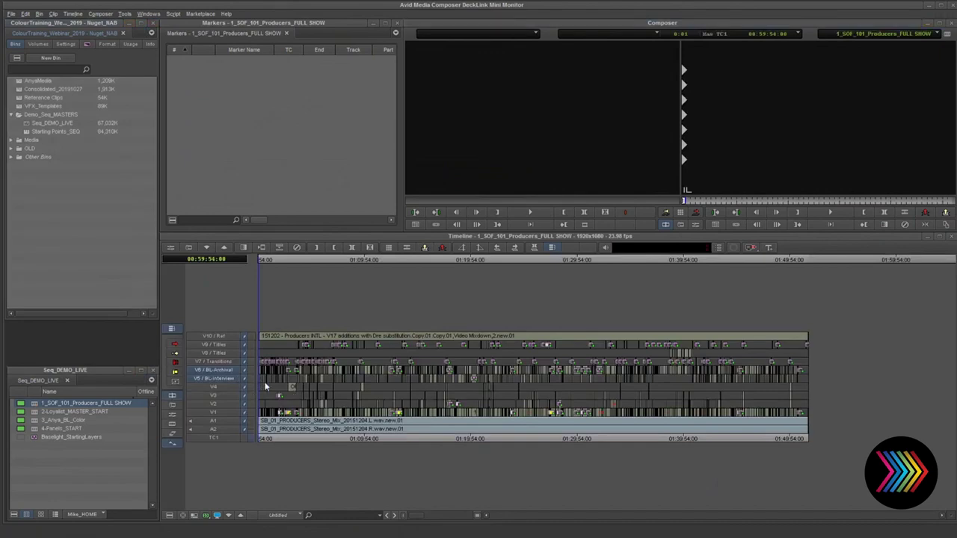
pyautogui.moveTo(263, 385); pyautogui.dragTo(241, 391)
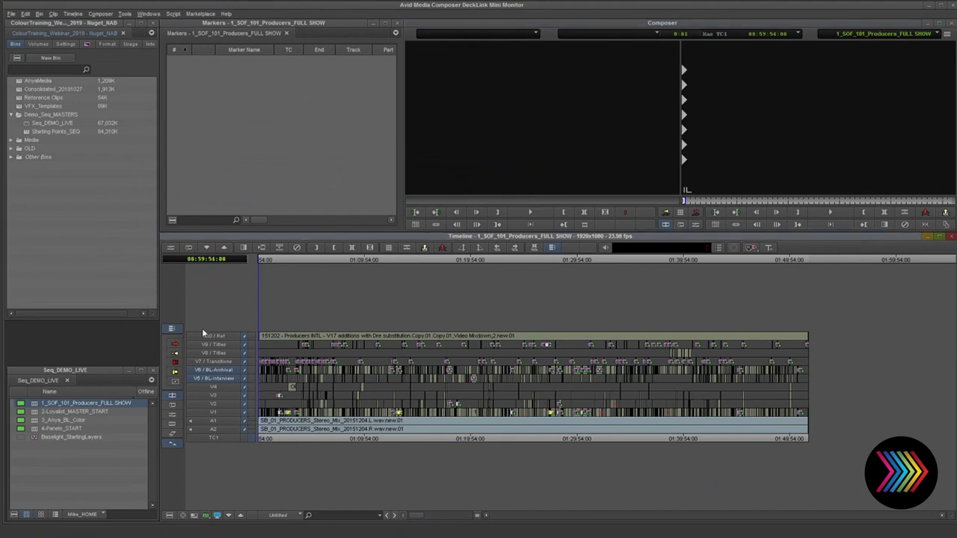
# Clear all segments from the V5 BL-Interview and V6 BL-Archival tracks across the full sequence
pyautogui.press('End')
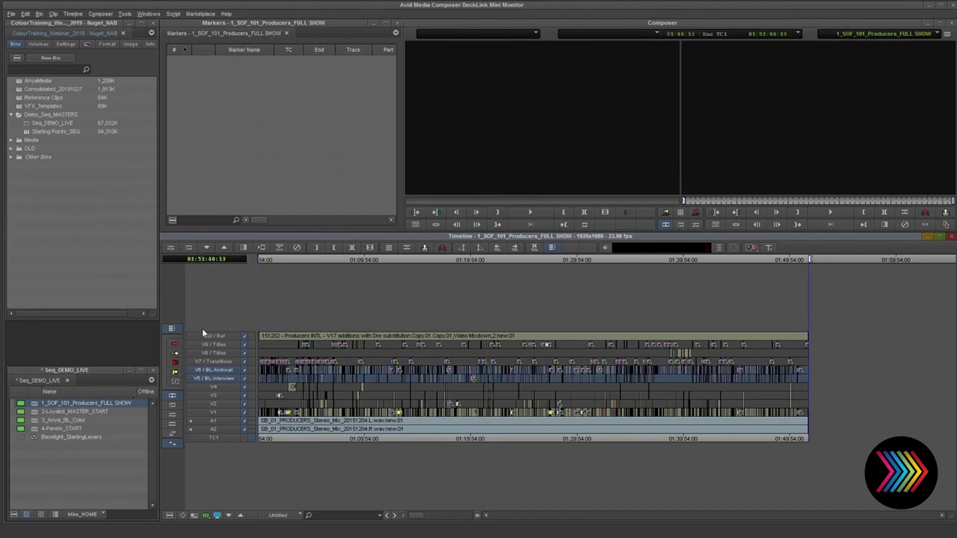
pyautogui.press('Home')
pyautogui.press('g')
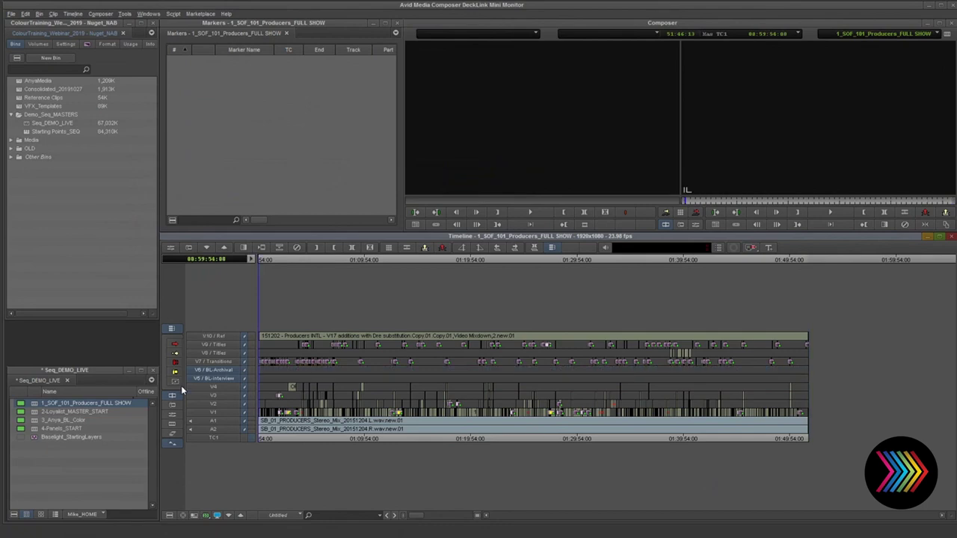
# Examine the first minutes of the sequence, including the clips stacked on V3 near 01:01:54
pyautogui.hotkey('ctrl', ']')
pyautogui.hotkey('ctrl', ']')
pyautogui.hotkey('ctrl', ']')
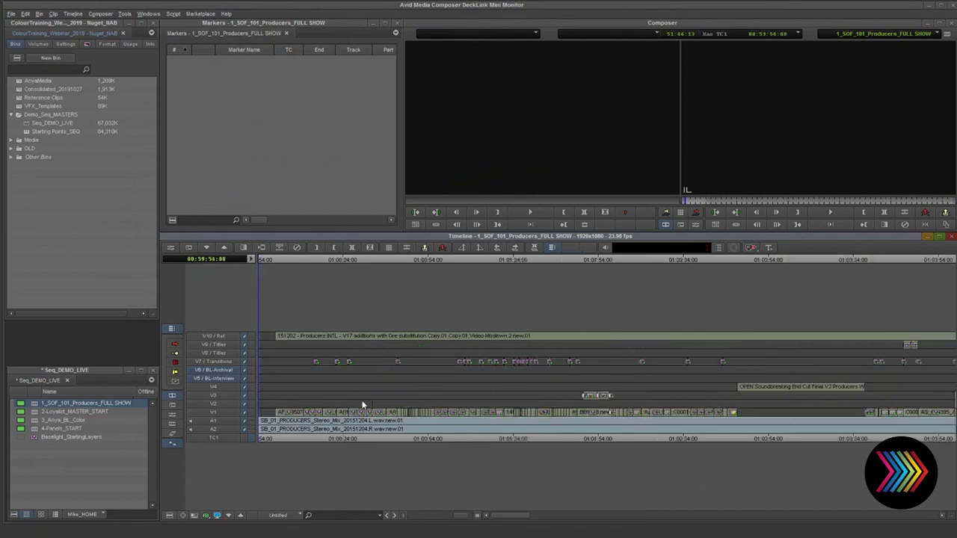
pyautogui.click(447, 397)
pyautogui.click(587, 394)
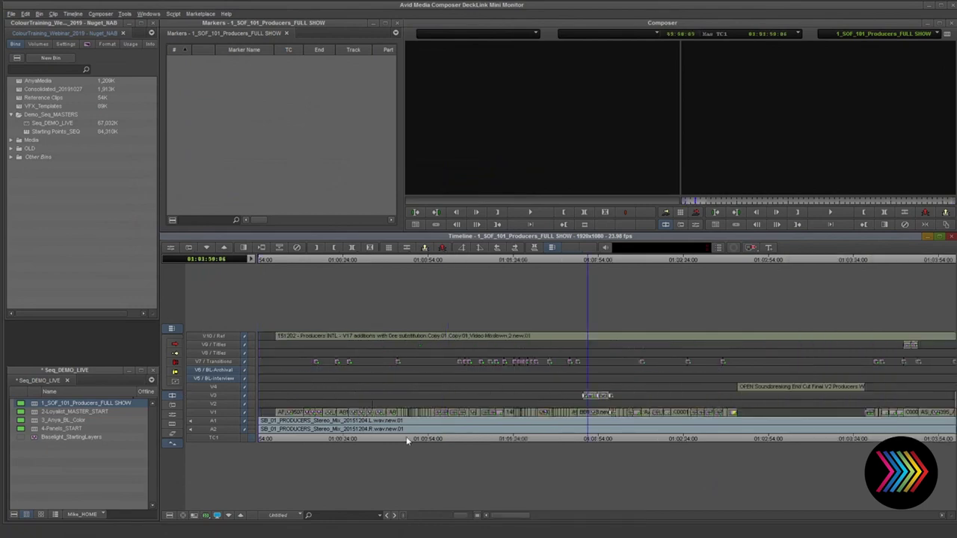
pyautogui.click(591, 399)
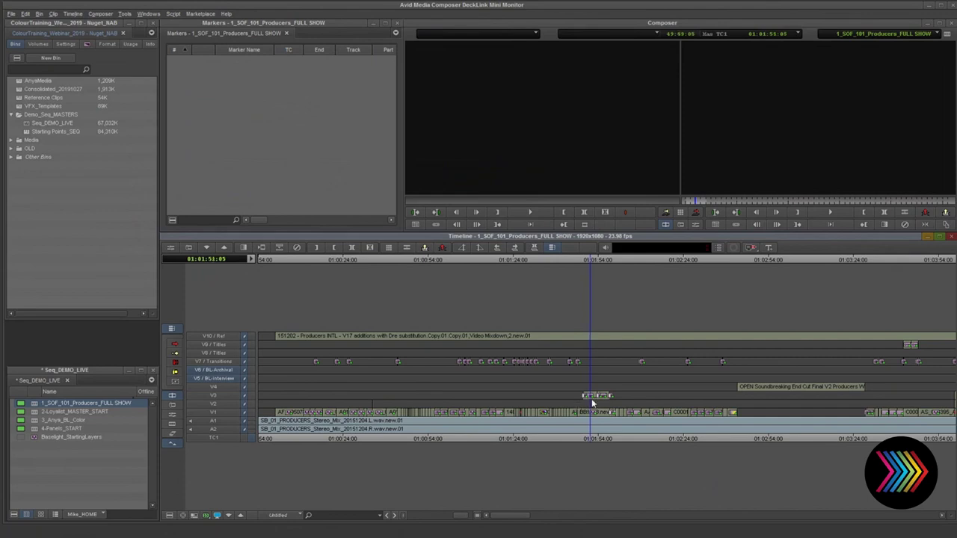
pyautogui.click(396, 423)
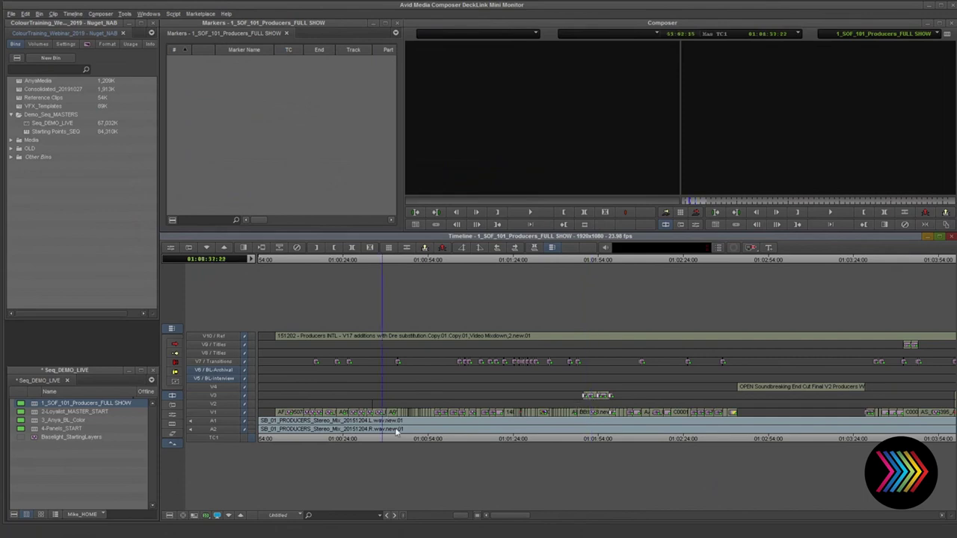
# Inspect the closely cut V1 clips between about 01:01:04 and 01:01:54 at several levels of detail
pyautogui.click(495, 417)
pyautogui.hotkey('ctrl', ']')
pyautogui.hotkey('ctrl', ']')
pyautogui.hotkey('ctrl', ']')
pyautogui.click(637, 416)
pyautogui.hotkey('ctrl', '[')
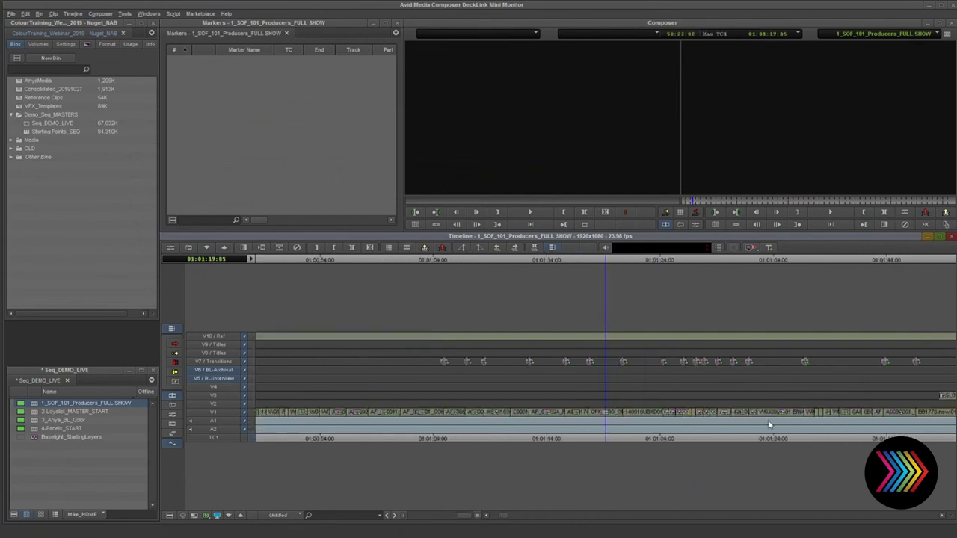
pyautogui.click(705, 416)
pyautogui.click(791, 417)
pyautogui.hotkey('ctrl', '[')
pyautogui.click(705, 401)
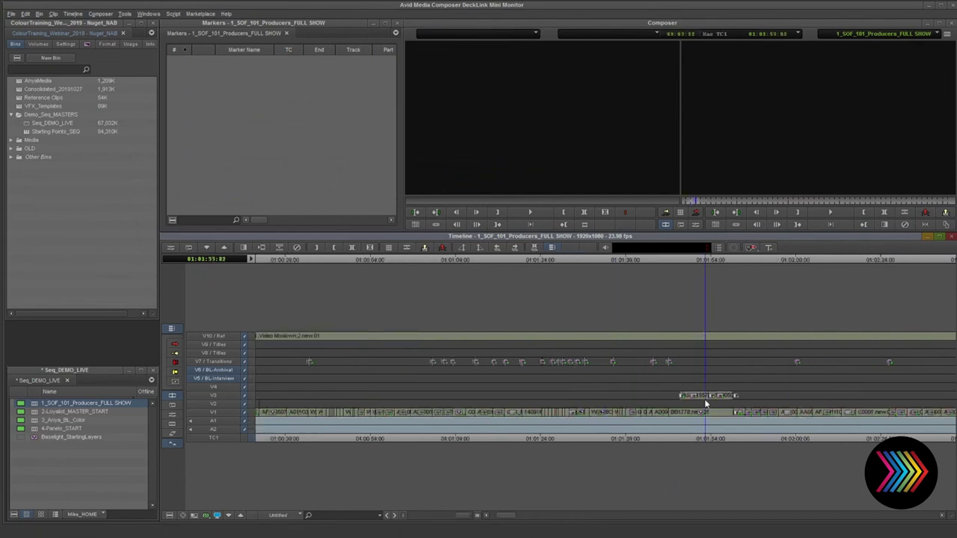
pyautogui.hotkey('ctrl', '[')
pyautogui.hotkey('ctrl', '[')
pyautogui.hotkey('ctrl', '[')
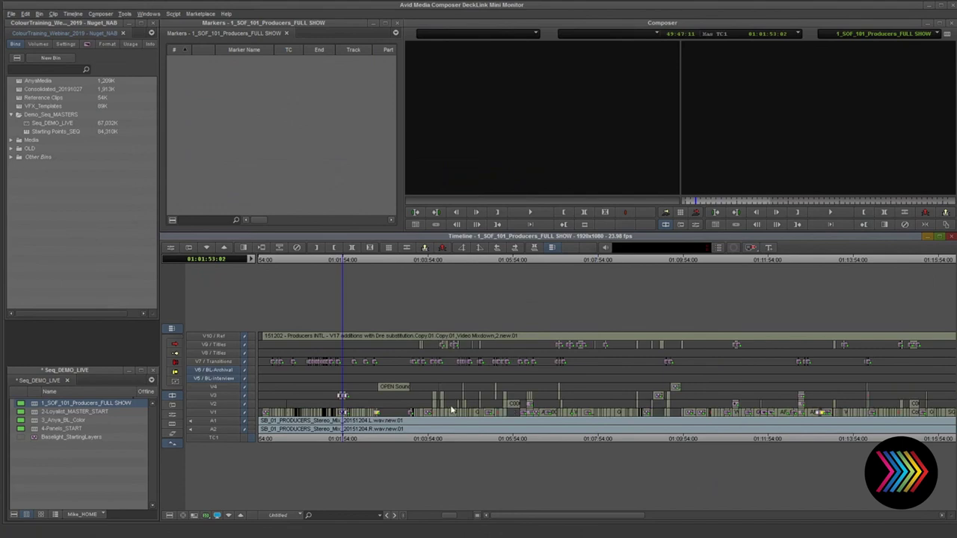
# Examine the clips stacked on V1 to V4 around 01:04:12 and compare them with the whole sequence
pyautogui.click(441, 410)
pyautogui.hotkey('ctrl', ']')
pyautogui.hotkey('ctrl', ']')
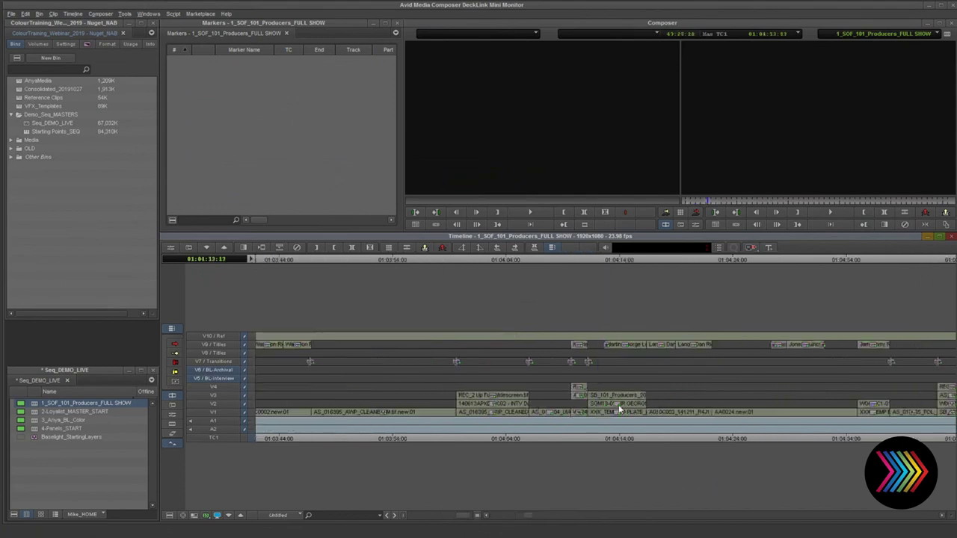
pyautogui.click(615, 410)
pyautogui.hotkey('ctrl', '[')
pyautogui.hotkey('ctrl', '[')
pyautogui.hotkey('ctrl', '[')
pyautogui.hotkey('ctrl', '[')
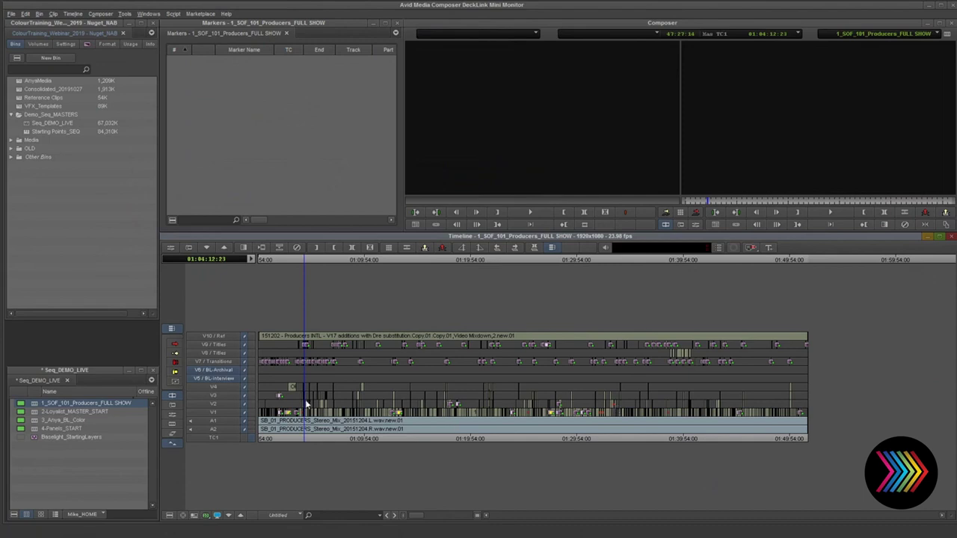
pyautogui.hotkey('ctrl', ']')
pyautogui.hotkey('ctrl', ']')
pyautogui.hotkey('ctrl', ']')
pyautogui.hotkey('ctrl', ']')
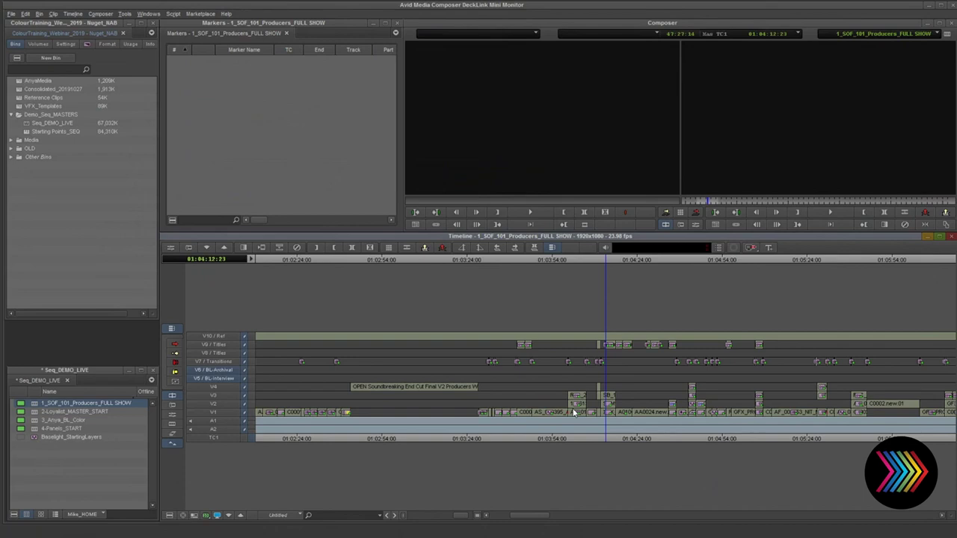
pyautogui.hotkey('ctrl', '[')
pyautogui.hotkey('ctrl', '[')
pyautogui.hotkey('ctrl', '[')
pyautogui.hotkey('ctrl', '[')
pyautogui.hotkey('ctrl', '[')
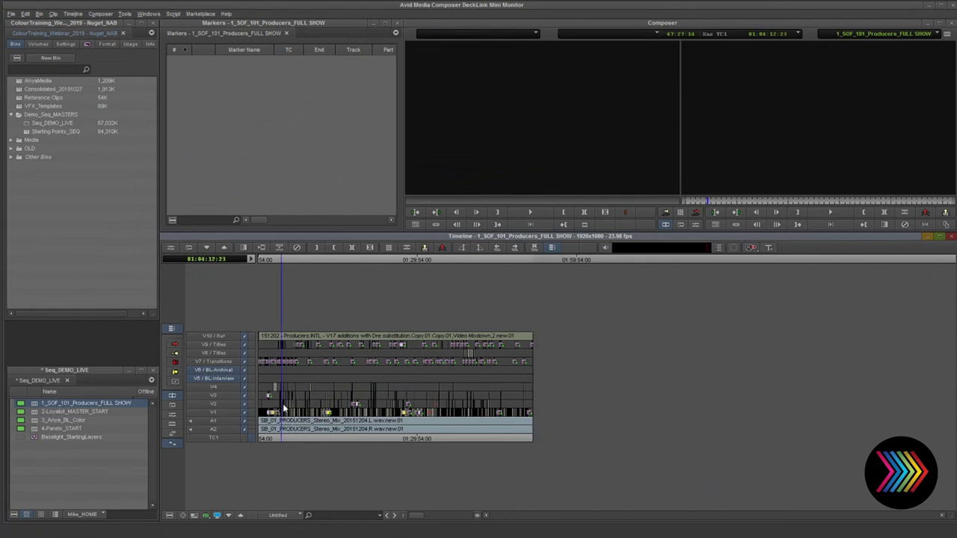
# Restore the cleared segments on the V5 BL-Interview and V6 BL-Archival tracks
pyautogui.press('Home')
pyautogui.hotkey('ctrl', 'v')
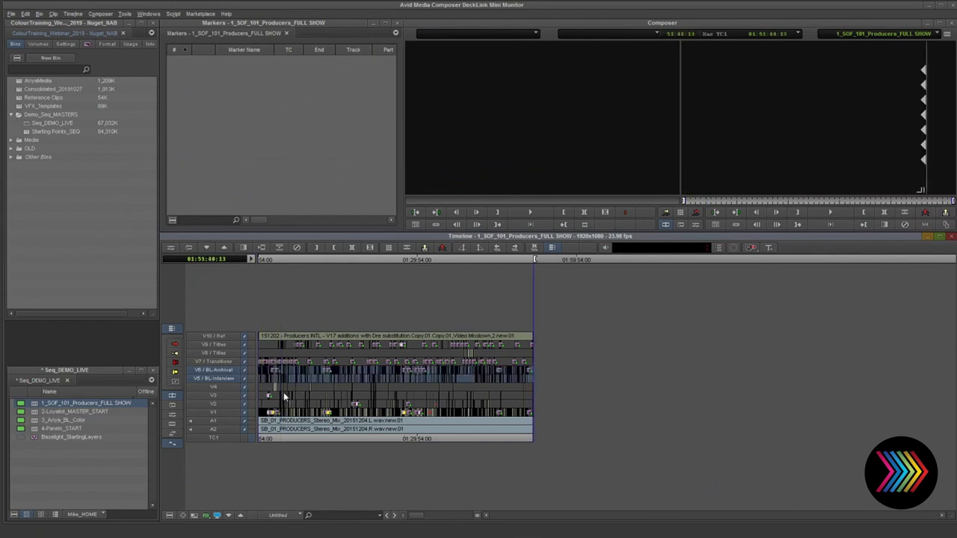
# Examine the filler segments on the V5 BL-Interview and V6 BL-Archival tracks around 01:01:38 and across the whole show
pyautogui.click(272, 380)
pyautogui.hotkey('ctrl', ']')
pyautogui.hotkey('ctrl', ']')
pyautogui.hotkey('ctrl', ']')
pyautogui.hotkey('ctrl', ']')
pyautogui.hotkey('ctrl', ']')
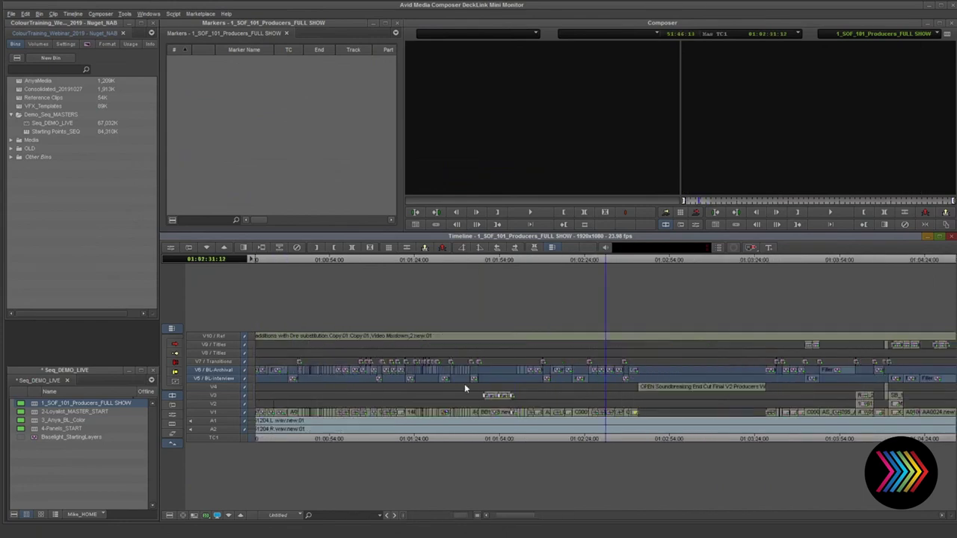
pyautogui.click(464, 384)
pyautogui.hotkey('ctrl', ']')
pyautogui.hotkey('ctrl', ']')
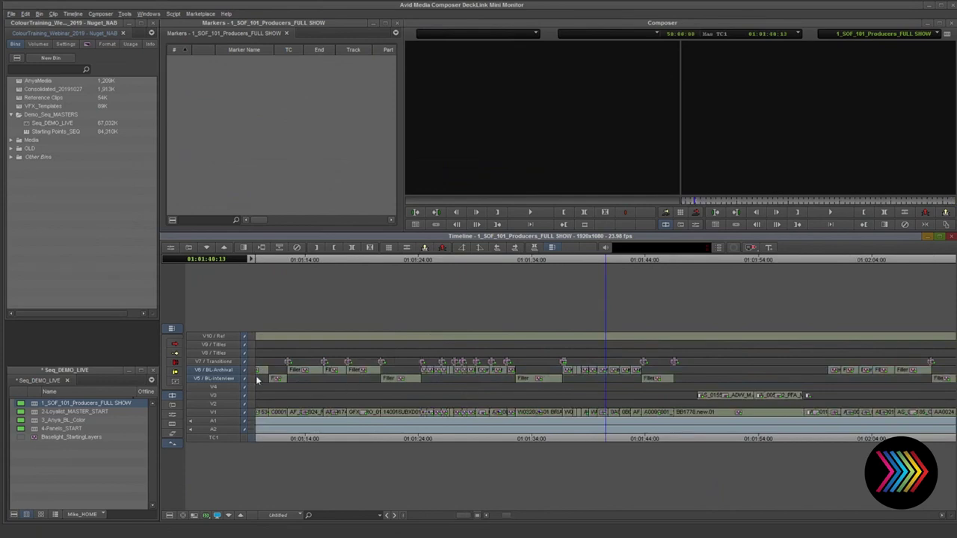
pyautogui.click(495, 378)
pyautogui.hotkey('ctrl', '[')
pyautogui.hotkey('ctrl', '[')
pyautogui.hotkey('ctrl', '[')
pyautogui.hotkey('ctrl', '[')
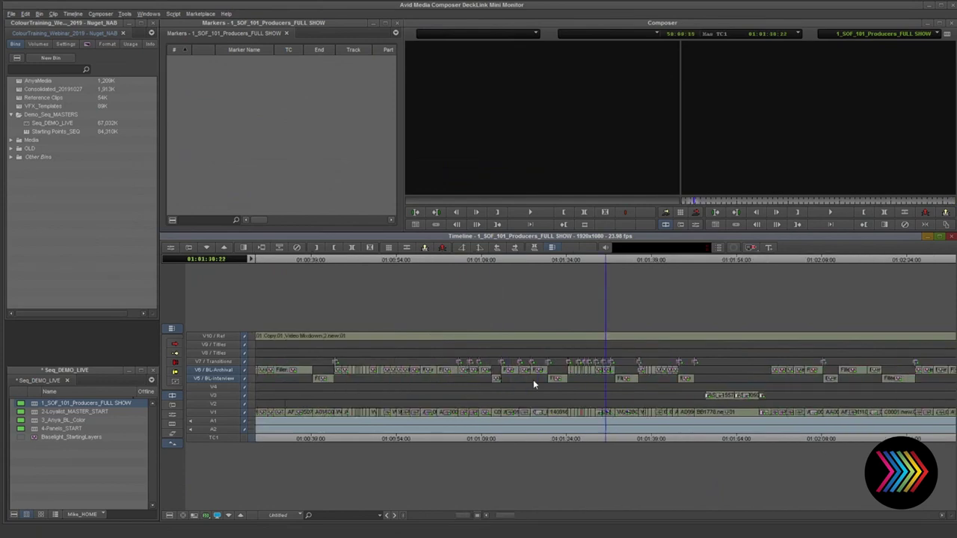
pyautogui.hotkey('ctrl', '[')
pyautogui.hotkey('ctrl', '[')
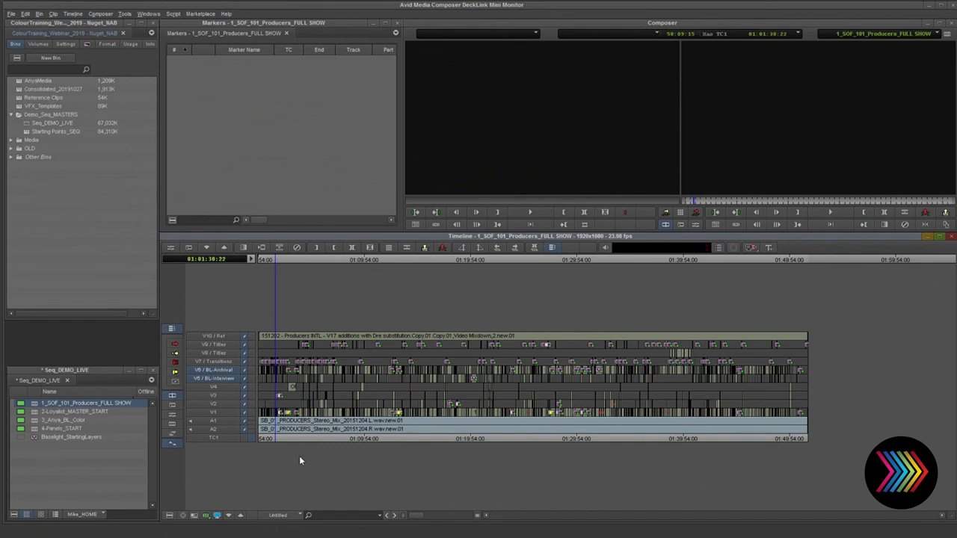
# Load the 3_Anya_BL_Color sequence and place the playhead at 01:00:10:11 on its opening V2 clips
pyautogui.click(102, 488)
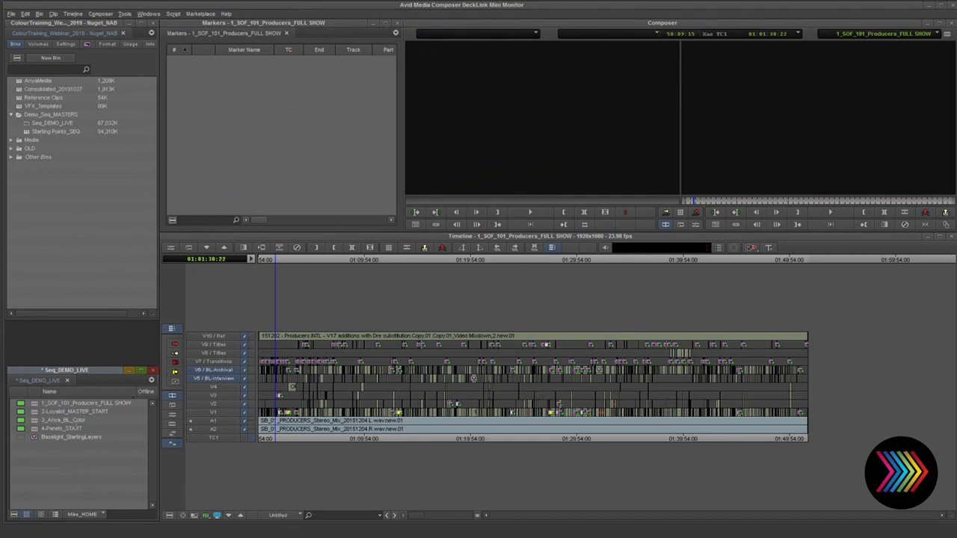
pyautogui.doubleClick(36, 421)
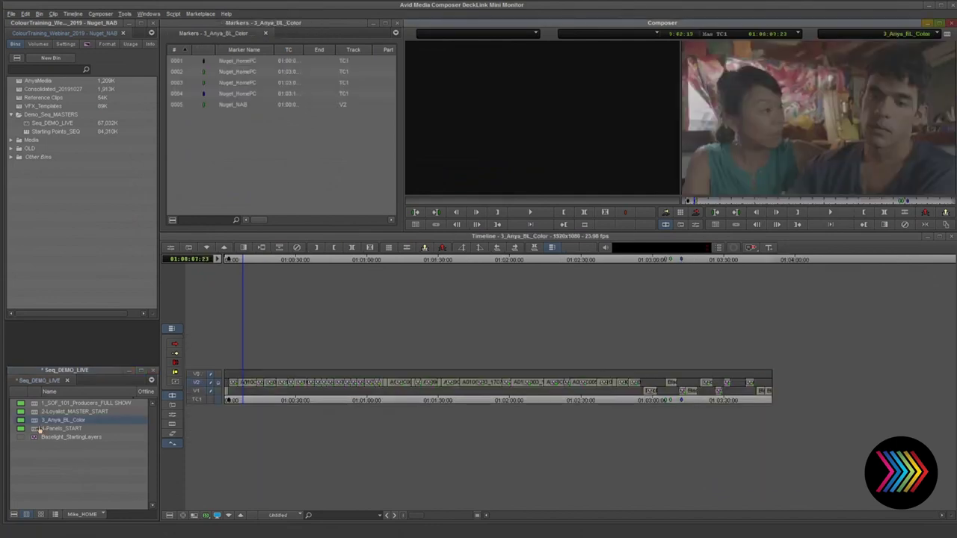
pyautogui.click(249, 389)
pyautogui.hotkey('ctrl', ']')
pyautogui.hotkey('ctrl', ']')
pyautogui.hotkey('ctrl', ']')
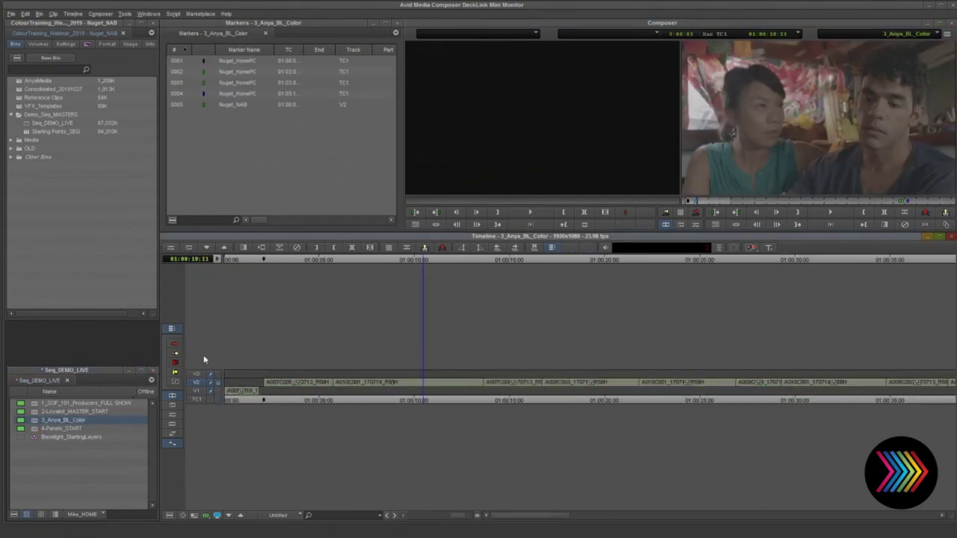
pyautogui.hotkey('ctrl', '[')
pyautogui.hotkey('ctrl', '[')
pyautogui.hotkey('ctrl', '[')
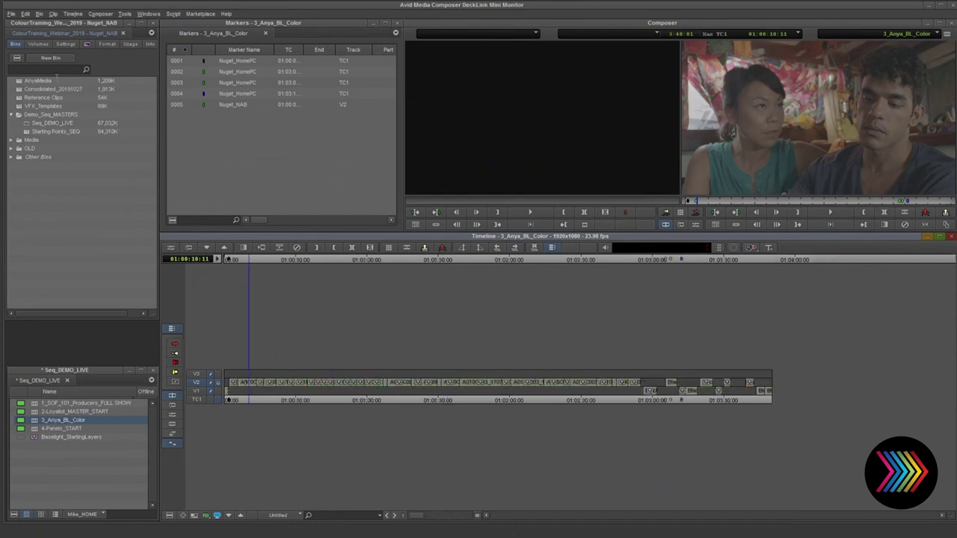
# Search the effects for "basel" and select the Baselight (FilmLight) filter
pyautogui.click(86, 44)
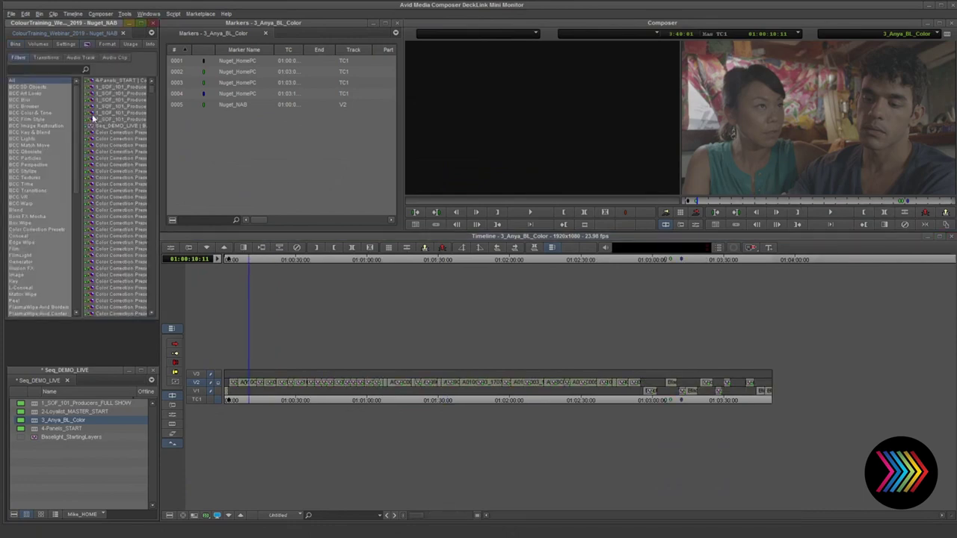
pyautogui.click(94, 72)
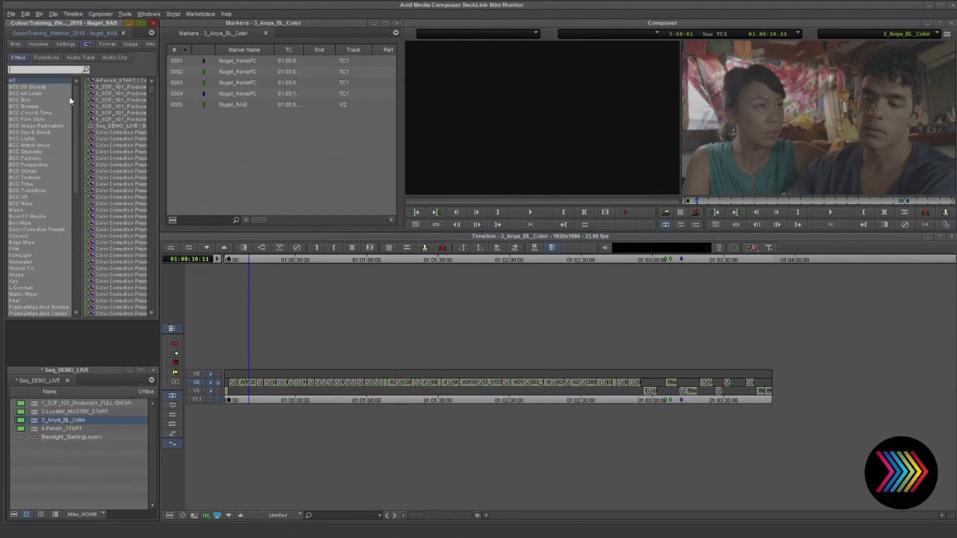
pyautogui.write('basel')
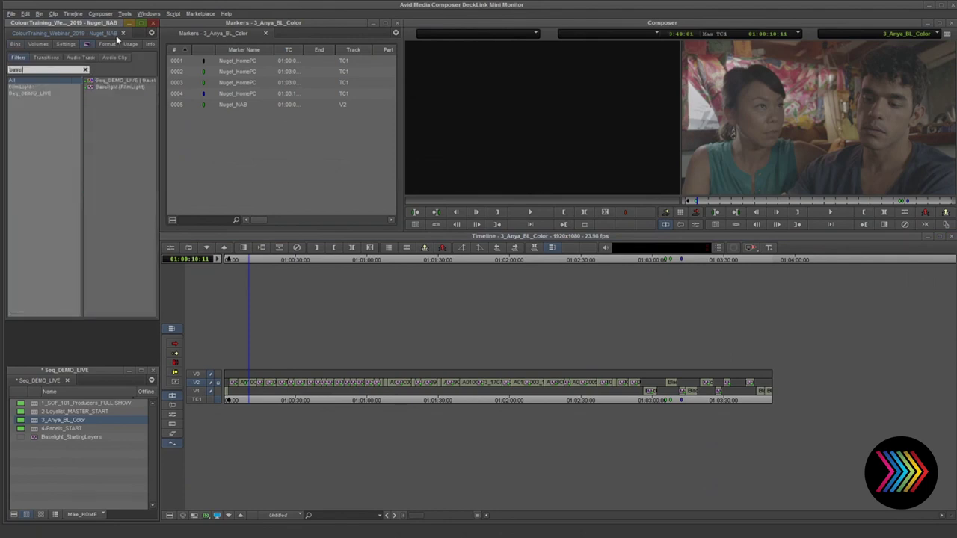
pyautogui.click(91, 87)
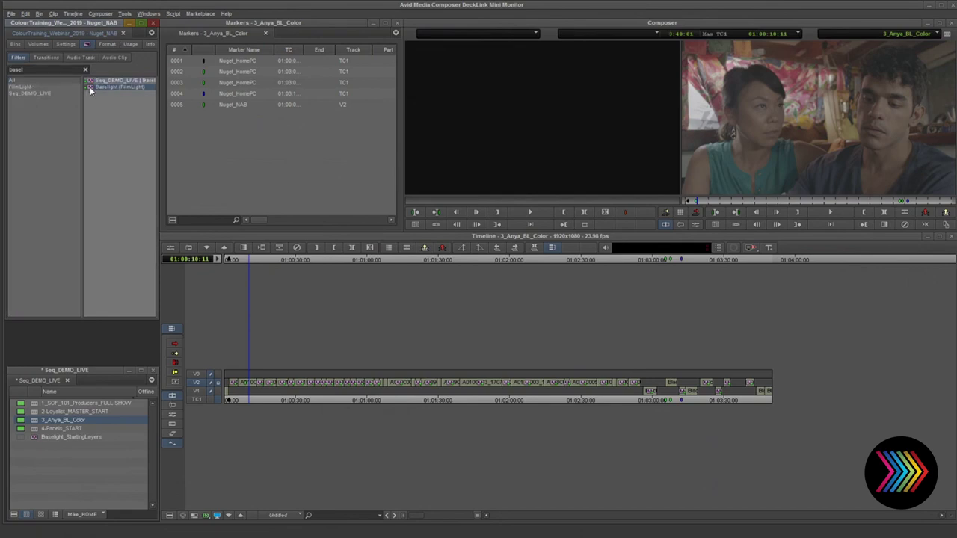
# Try applying the Baselight effect to the filler on V3 above the clips
pyautogui.moveTo(91, 88); pyautogui.dragTo(249, 378)
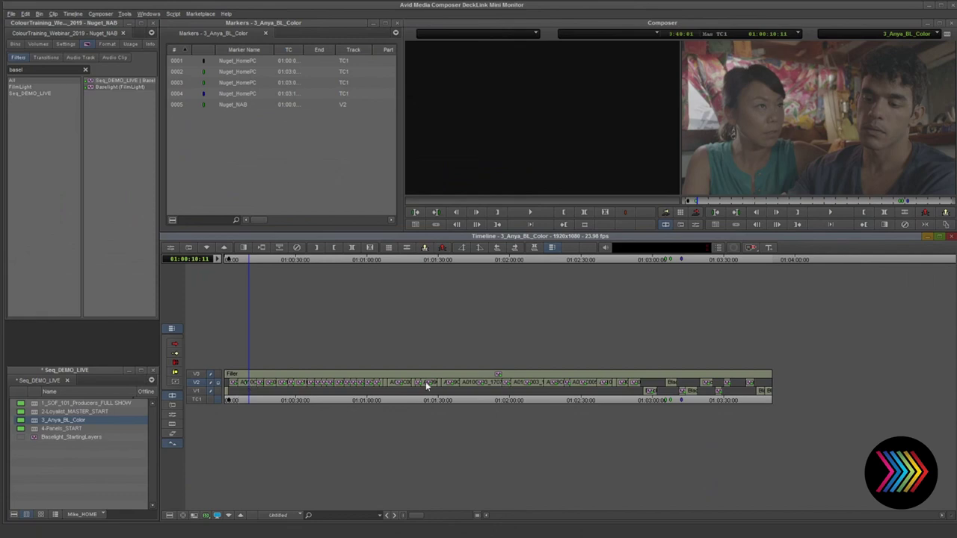
pyautogui.click(249, 390)
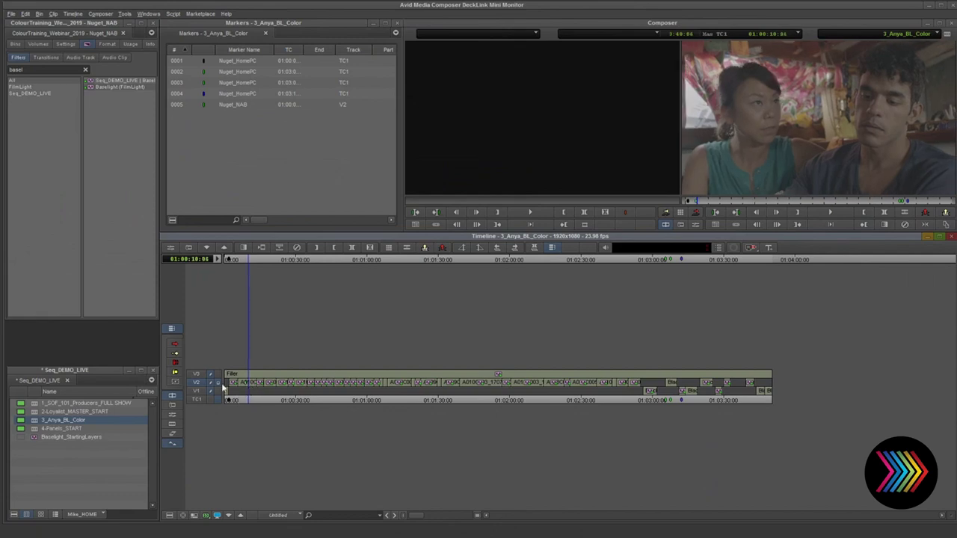
pyautogui.hotkey('ctrl', 'z')
# Apply the Baselight effect to the V2 clip at about 01:00:10 and open it in the Baselight grading interface
pyautogui.moveTo(91, 87); pyautogui.dragTo(257, 383)
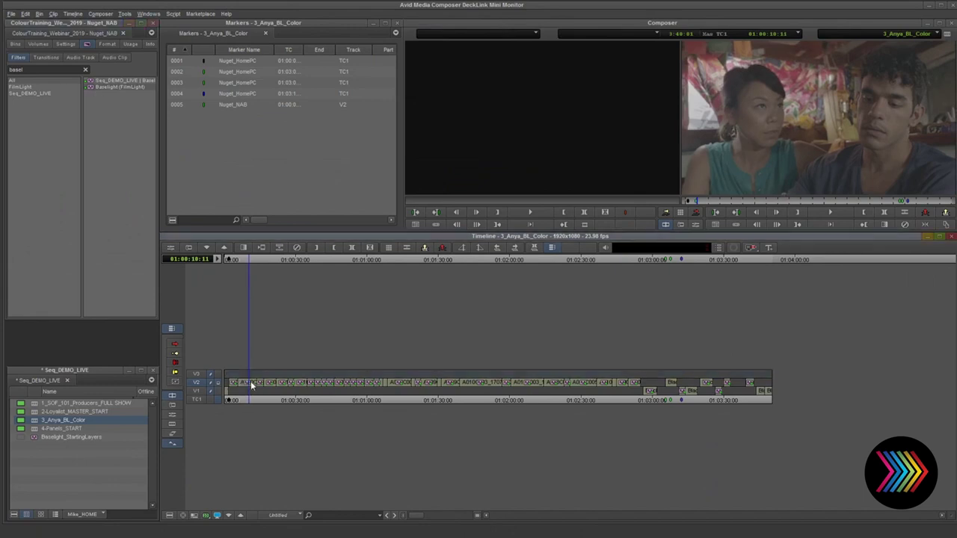
pyautogui.click(248, 385)
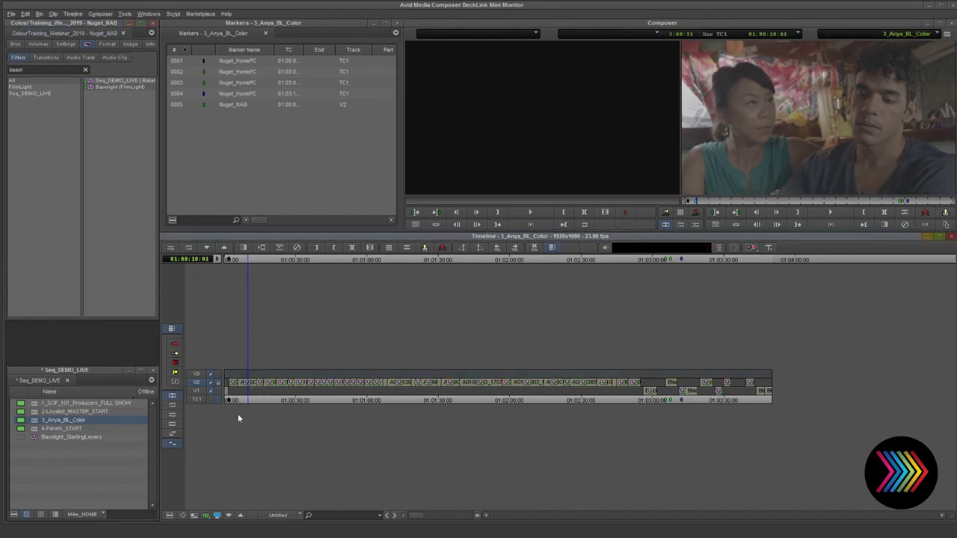
pyautogui.hotkey('shift', 'F10')
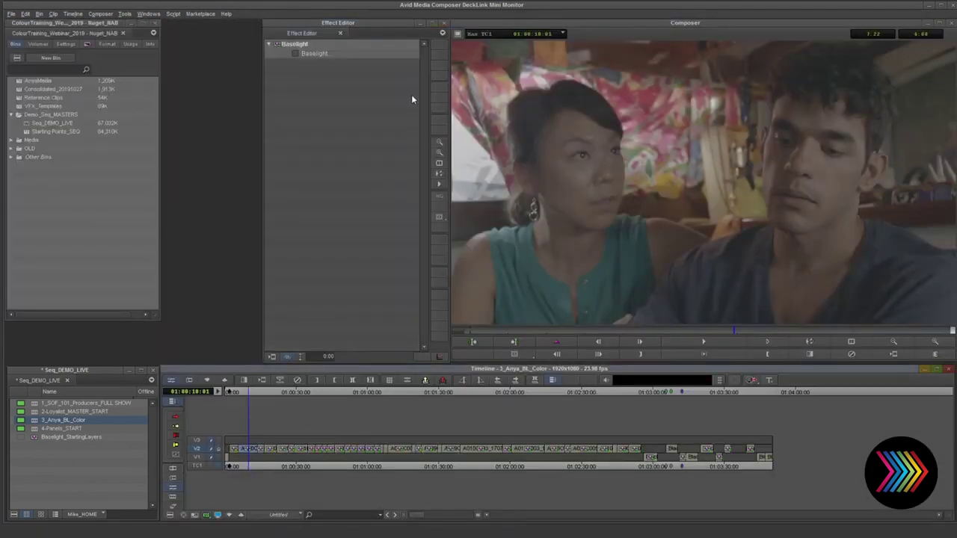
pyautogui.click(295, 57)
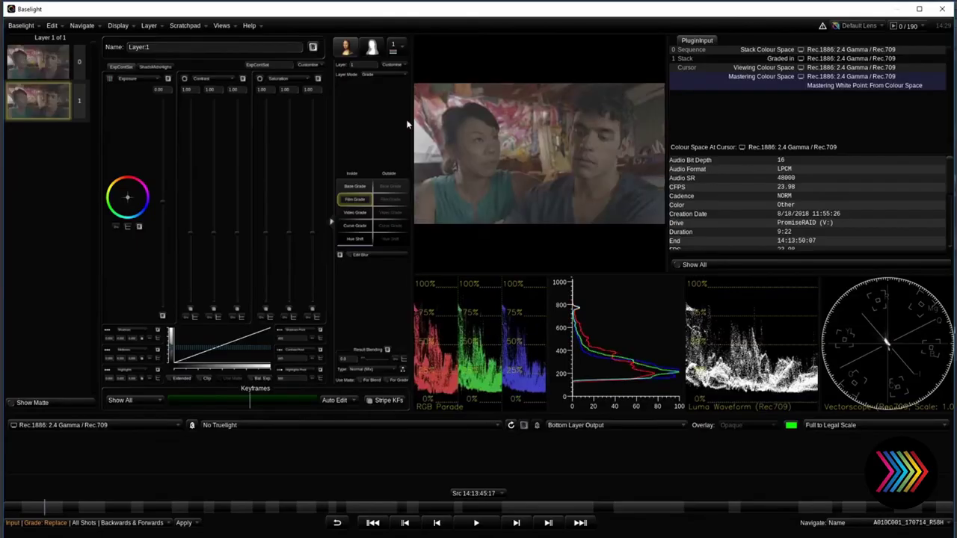
# Adjust the width of the grading controls against the image and scopes area
pyautogui.moveTo(407, 125); pyautogui.dragTo(370, 146)
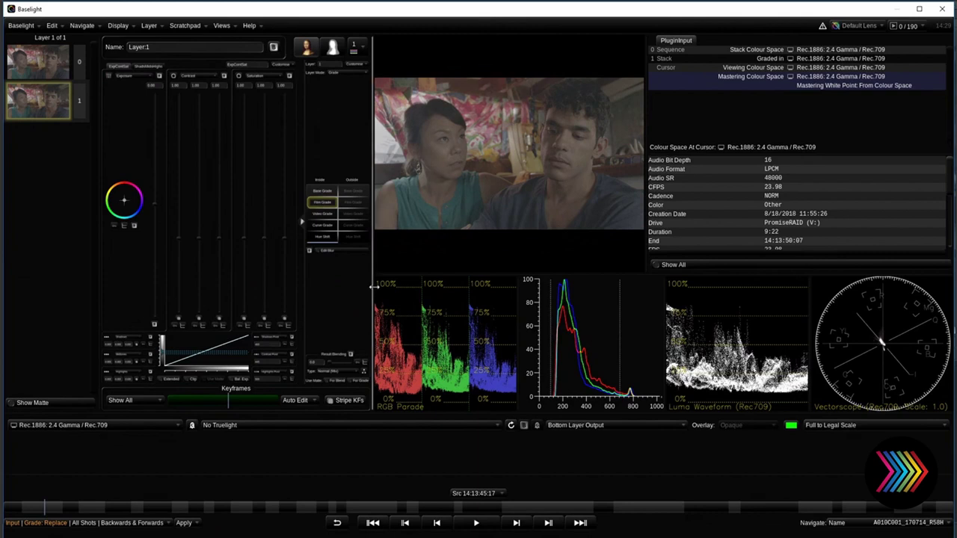
pyautogui.moveTo(372, 287); pyautogui.dragTo(398, 304)
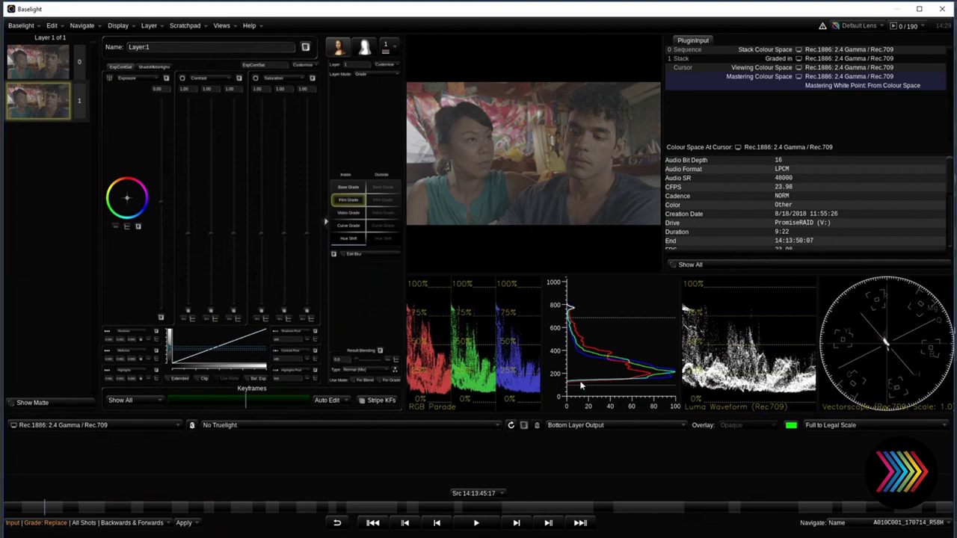
# Cycle through the Standard, Classic, ALL and Color workspaces to compare their layouts, ending on Big Picture
pyautogui.hotkey('ctrl', 'alt', '1')
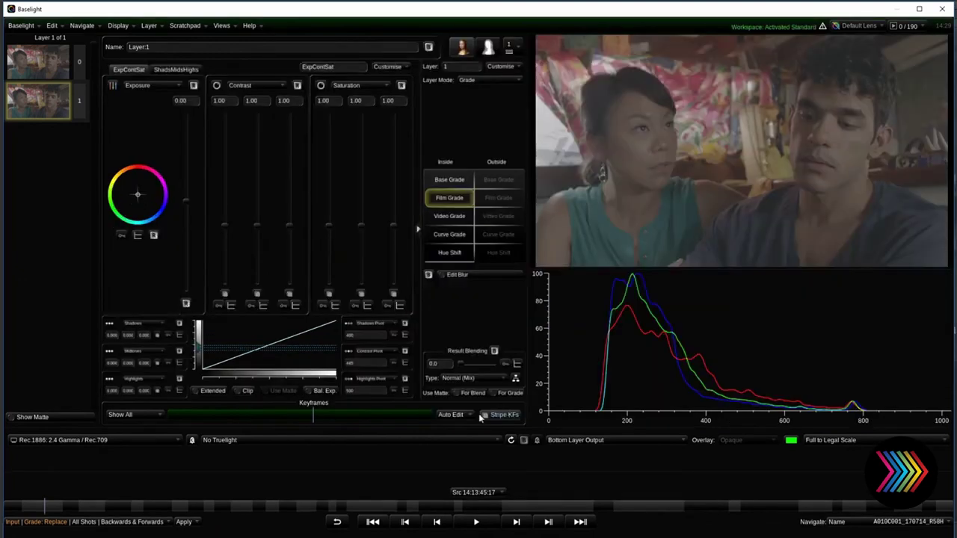
pyautogui.hotkey('ctrl', 'alt', '2')
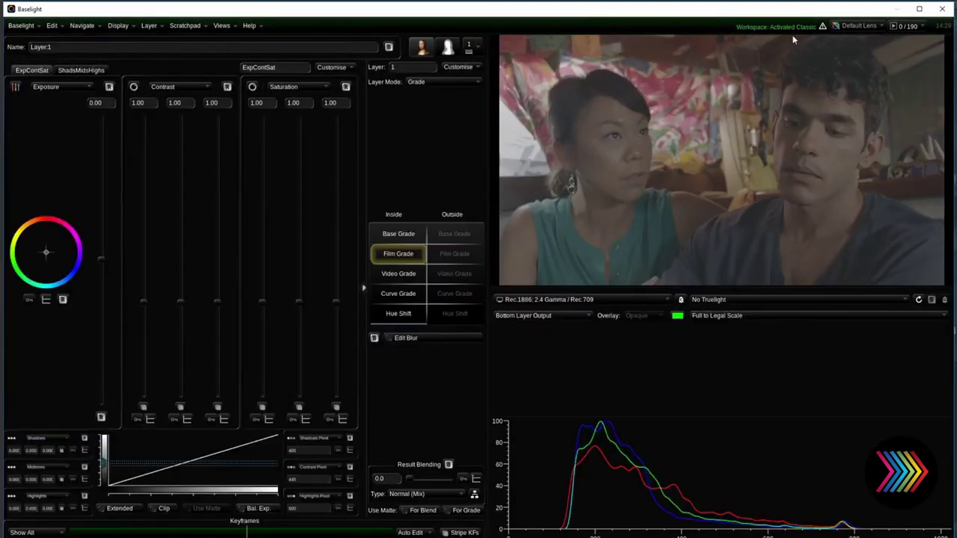
pyautogui.hotkey('ctrl', '3')
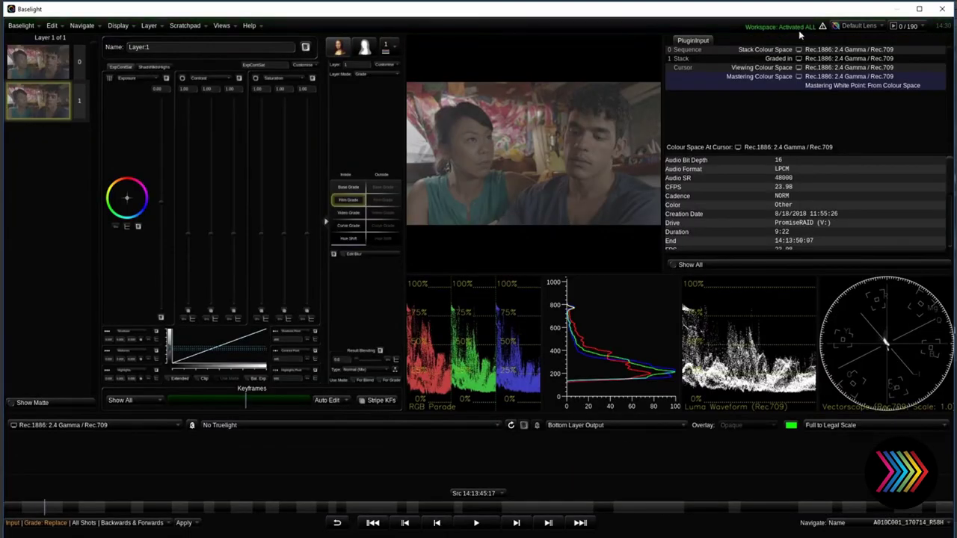
pyautogui.hotkey('ctrl', '4')
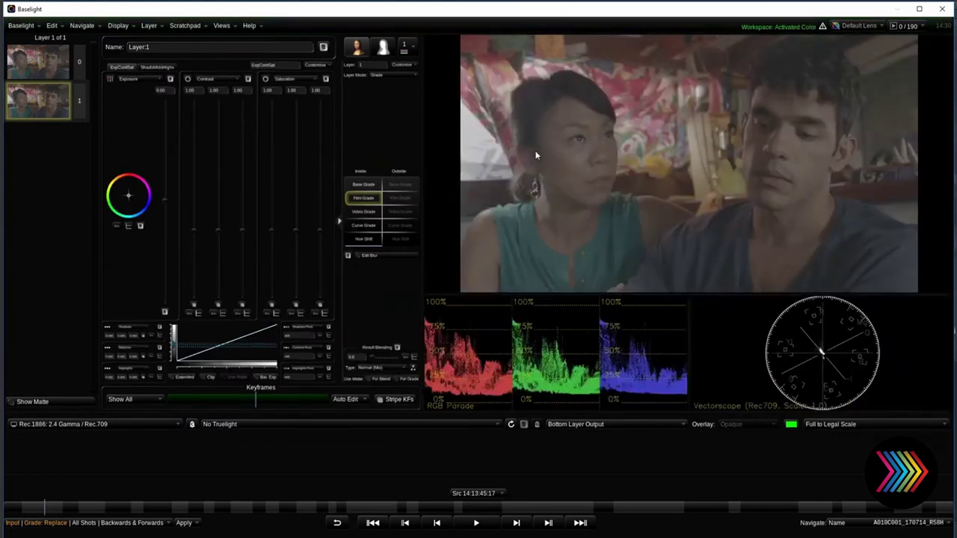
pyautogui.hotkey('ctrl', '3')
pyautogui.hotkey('ctrl', '4')
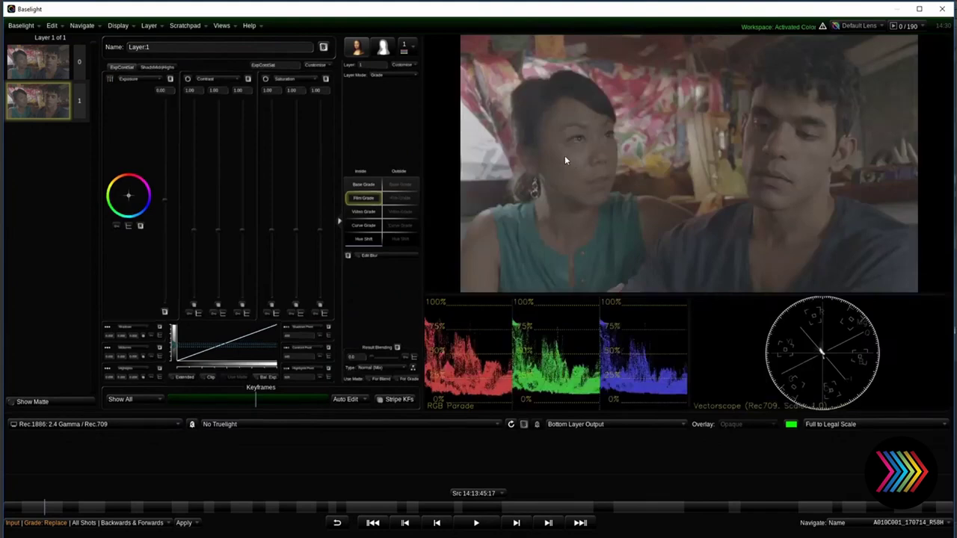
pyautogui.hotkey('ctrl', '5')
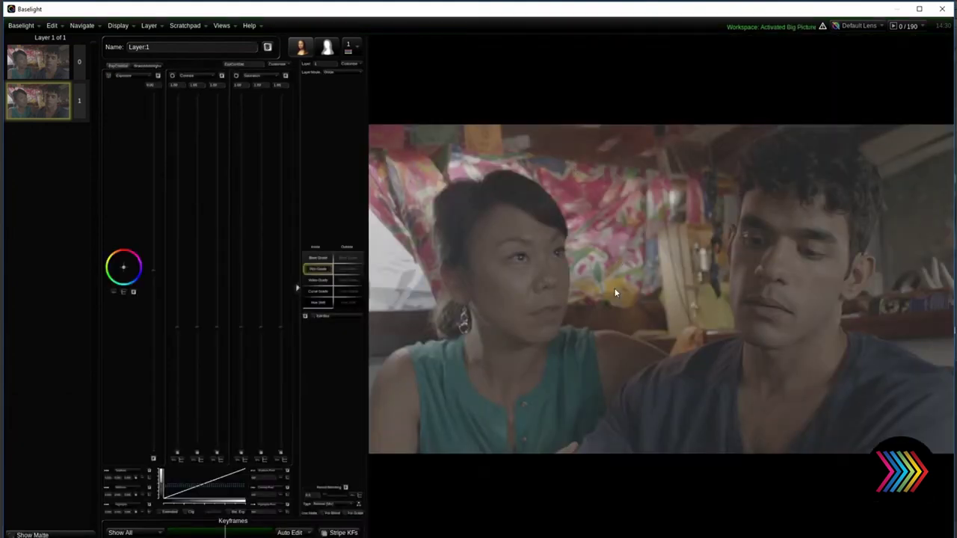
# Zoom and pan around the enlarged image to inspect the faces, and reset it to fit the viewer
pyautogui.moveTo(590, 287); pyautogui.dragTo(642, 279)
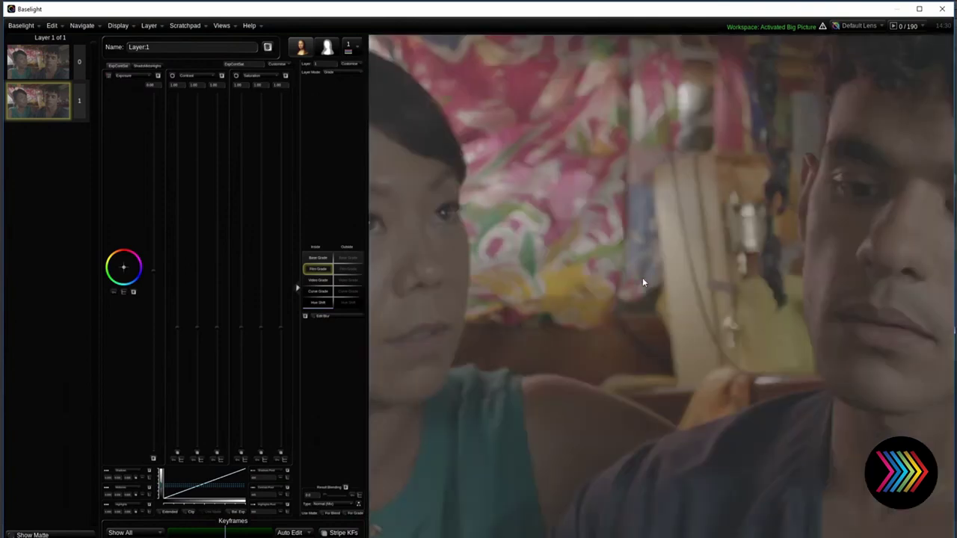
pyautogui.moveTo(563, 297); pyautogui.dragTo(690, 275)
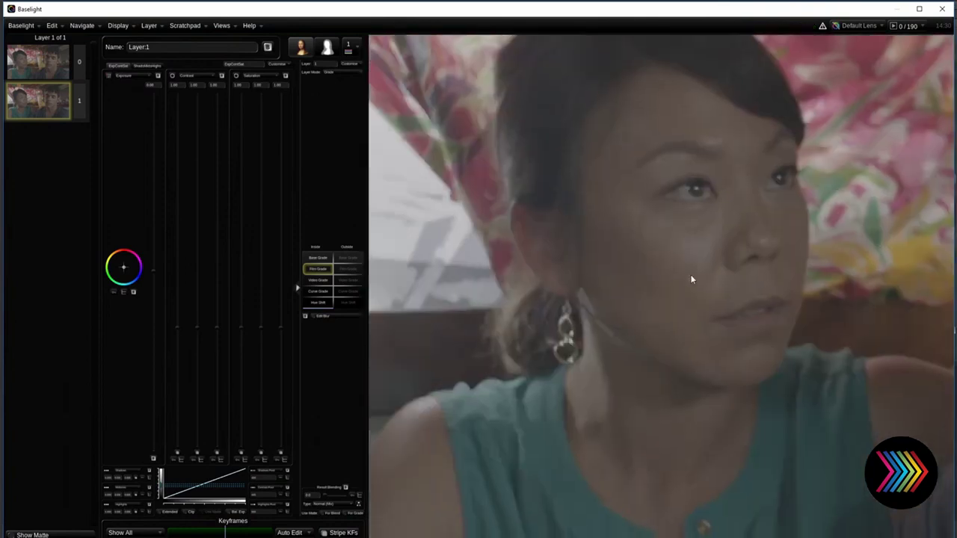
pyautogui.scroll(1, 691, 279)
pyautogui.scroll(-6, 720, 273)
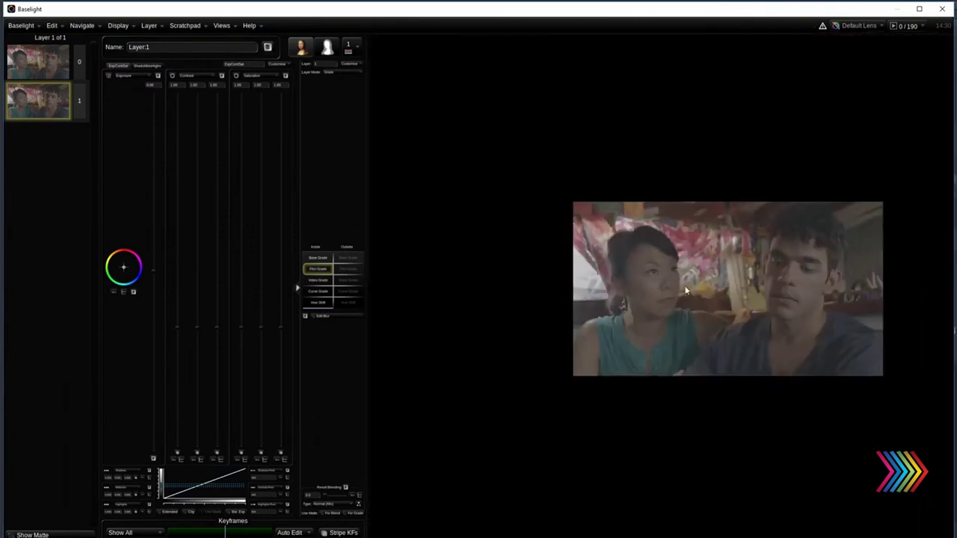
pyautogui.moveTo(685, 290); pyautogui.dragTo(634, 277)
pyautogui.press('Home')
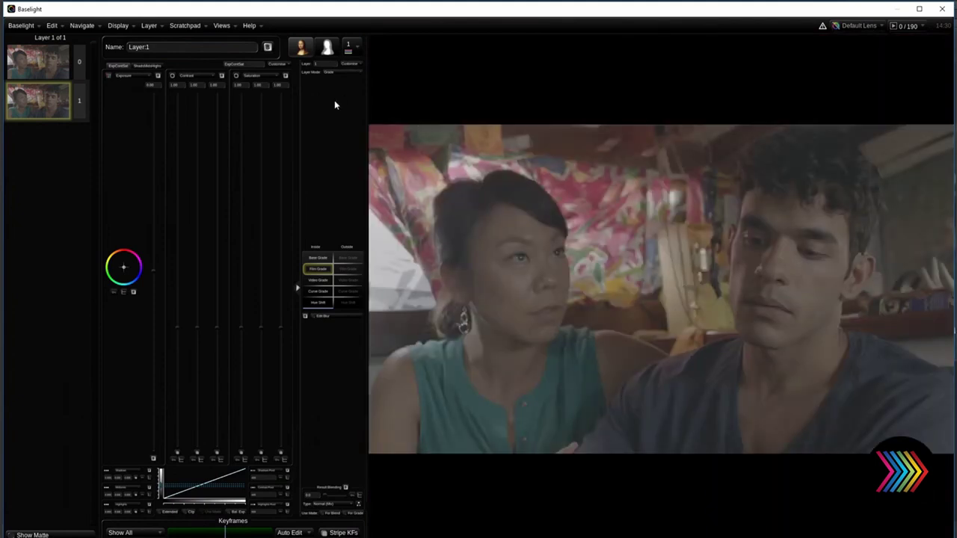
# Switch back to the Color workspace and try enlarging the RGB Parade before returning it to its original size
pyautogui.hotkey('alt', '1')
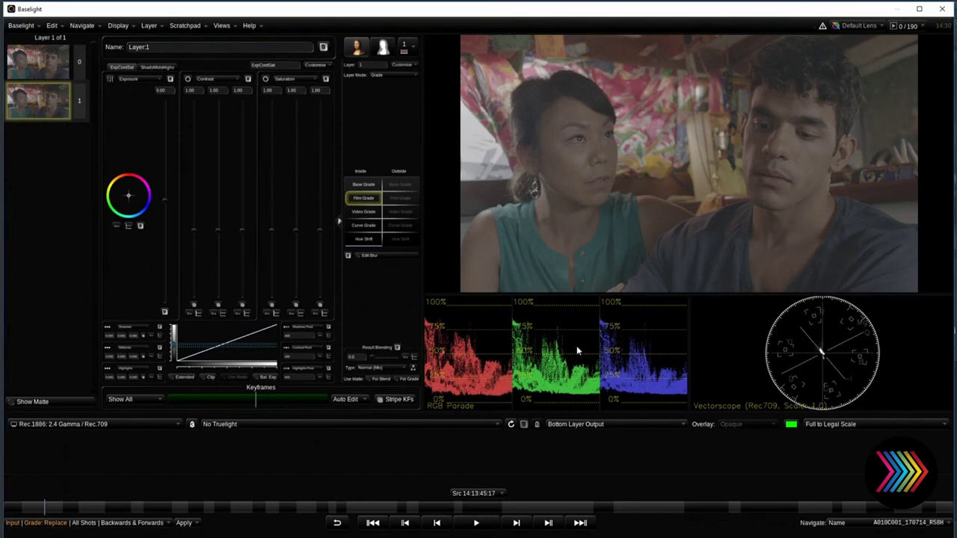
pyautogui.moveTo(577, 347); pyautogui.dragTo(946, 350)
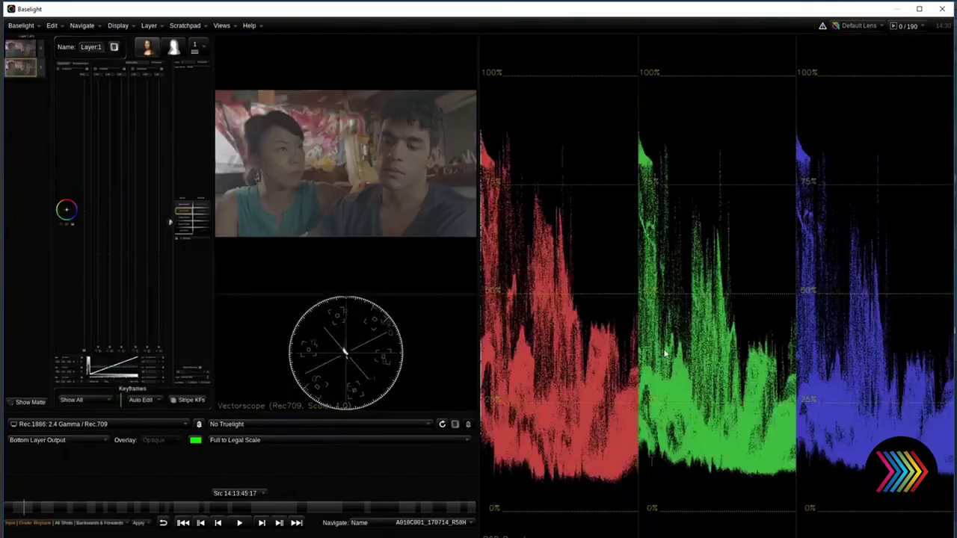
pyautogui.moveTo(664, 351); pyautogui.dragTo(291, 350)
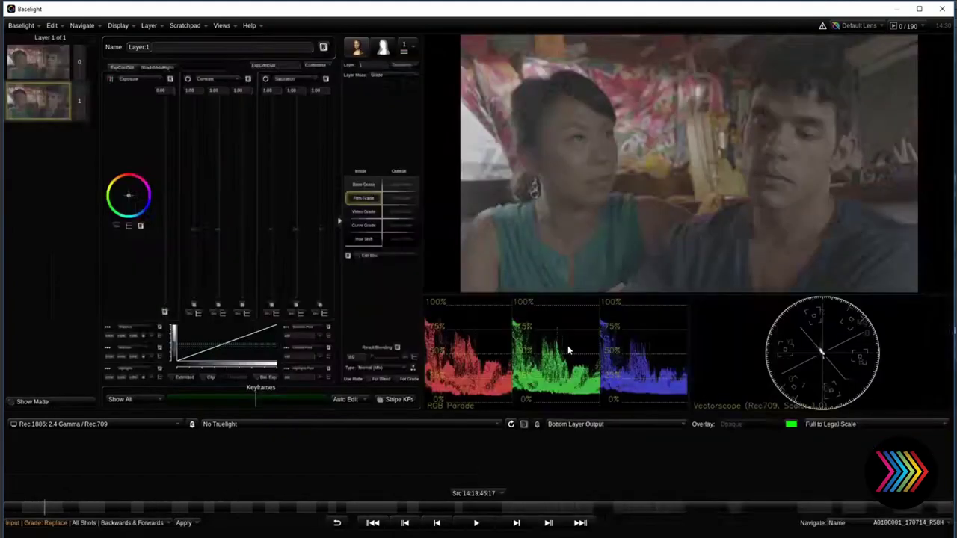
# Hide the RGB Parade and insert it again beside the vectorscope
pyautogui.rightClick(500, 130)
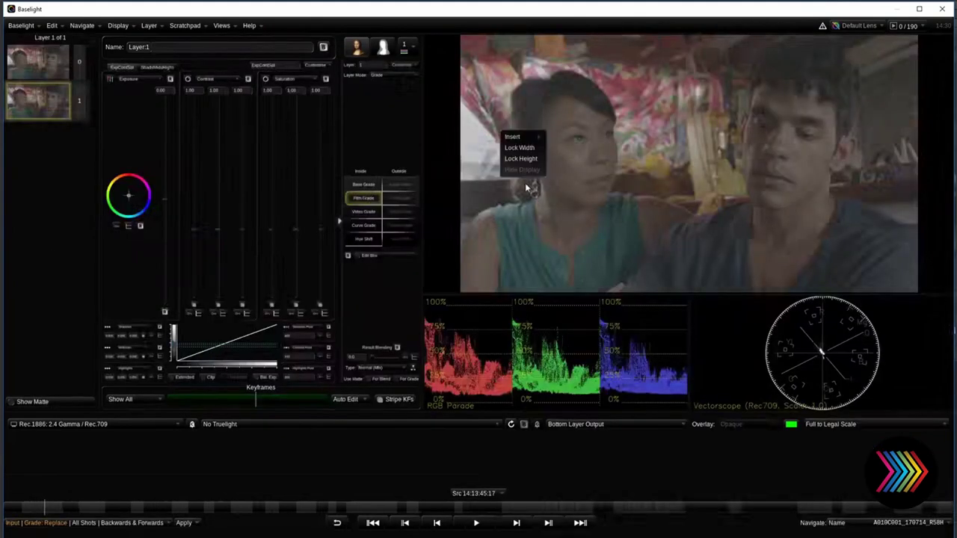
pyautogui.click(525, 186)
pyautogui.rightClick(516, 342)
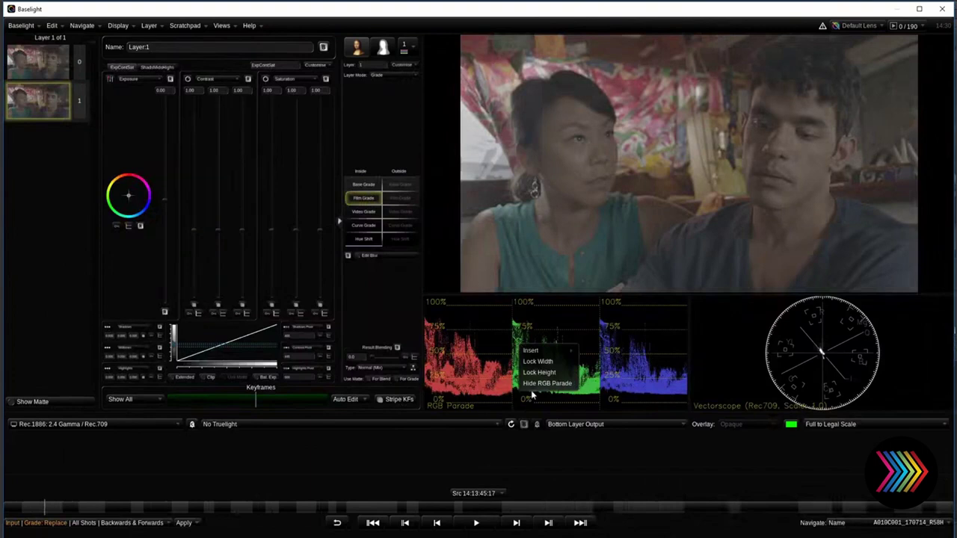
pyautogui.click(553, 383)
pyautogui.rightClick(536, 344)
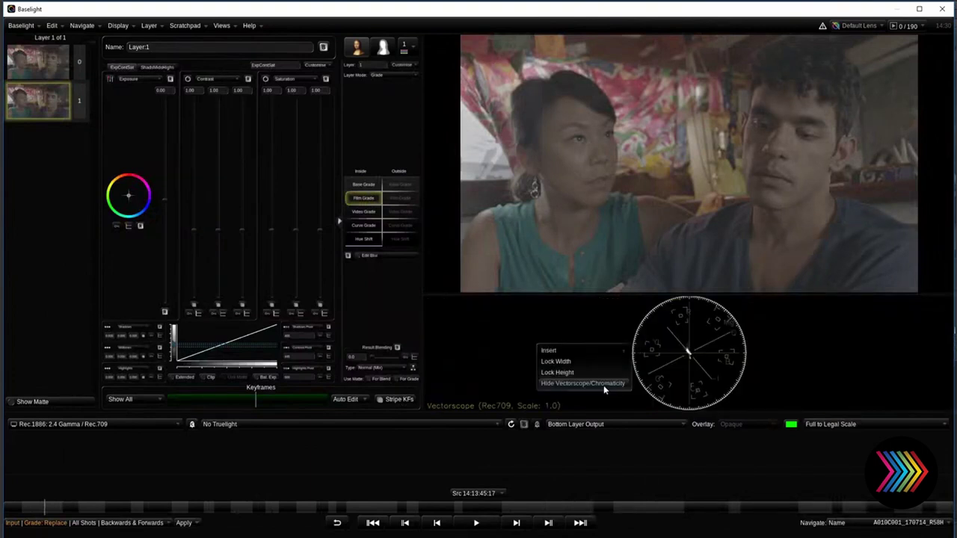
pyautogui.moveTo(598, 351)
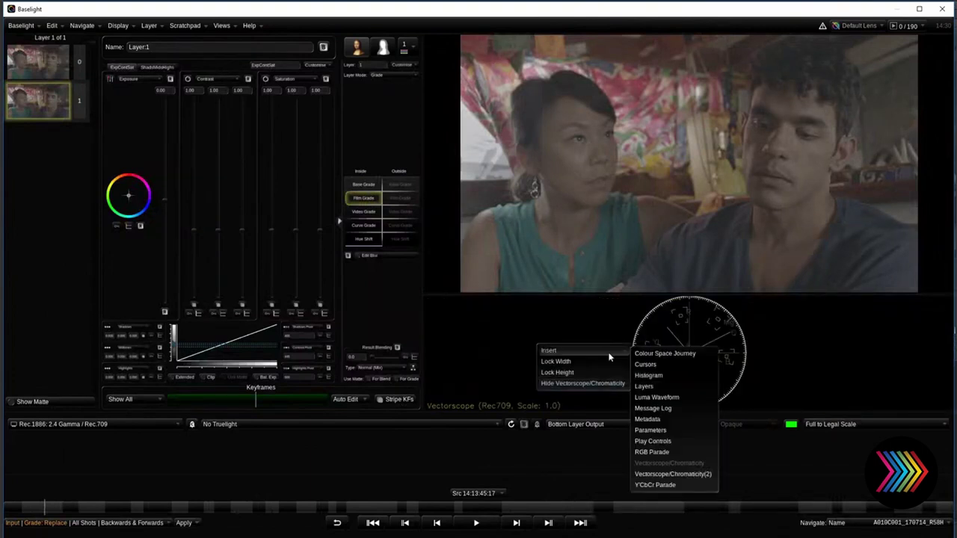
pyautogui.click(664, 452)
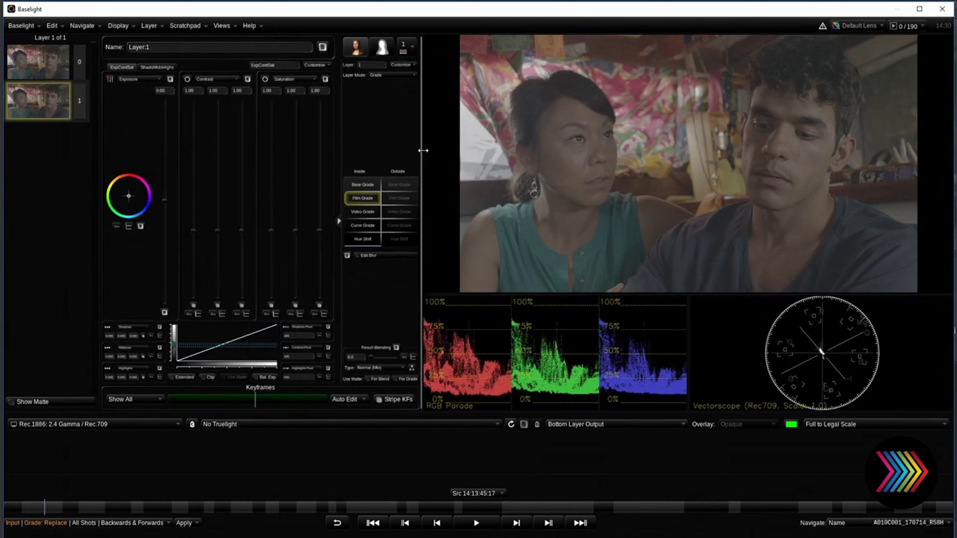
# Narrow the grading controls slightly and reduce the image height to give the scopes more room
pyautogui.moveTo(423, 151)
pyautogui.mouseDown()
pyautogui.moveTo(370, 148)
pyautogui.moveTo(414, 146)
pyautogui.mouseUp()
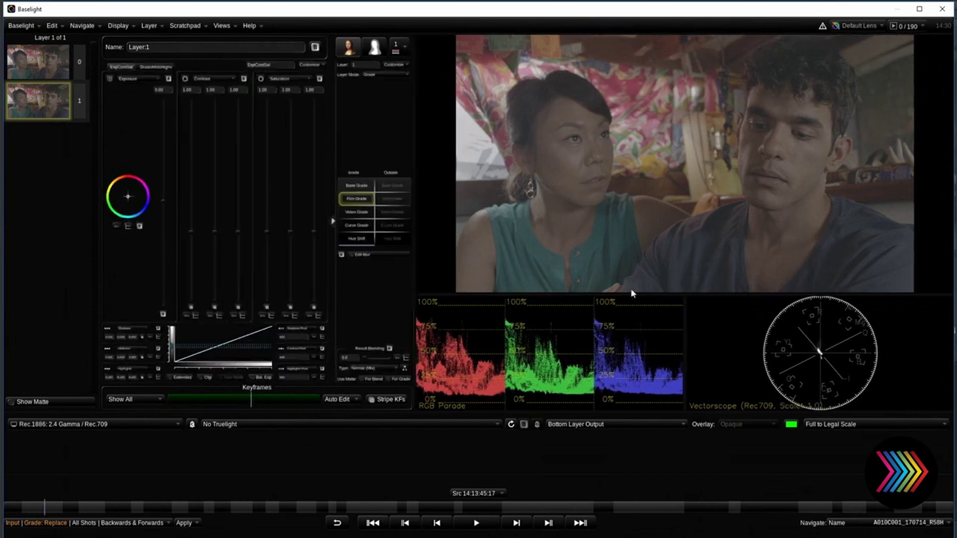
pyautogui.moveTo(632, 292); pyautogui.dragTo(682, 277)
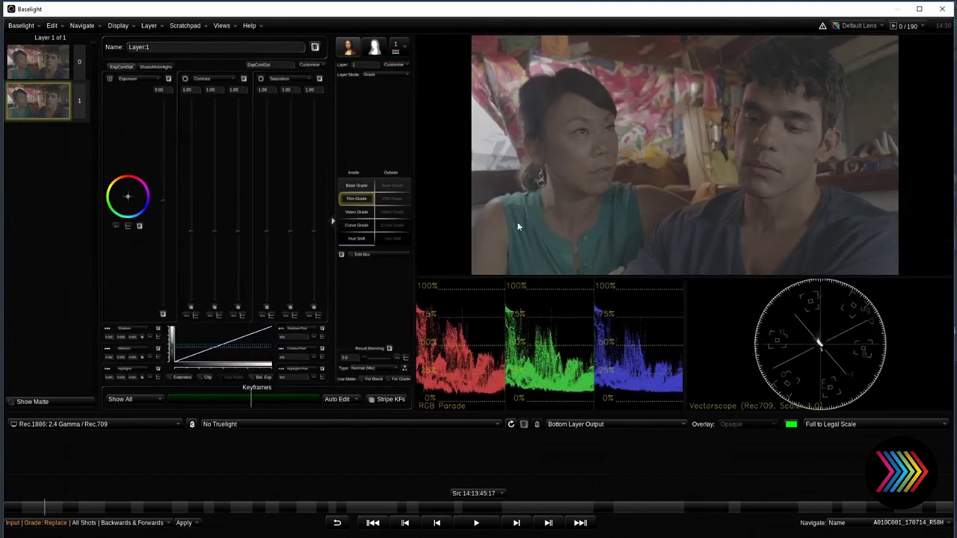
pyautogui.click(311, 65)
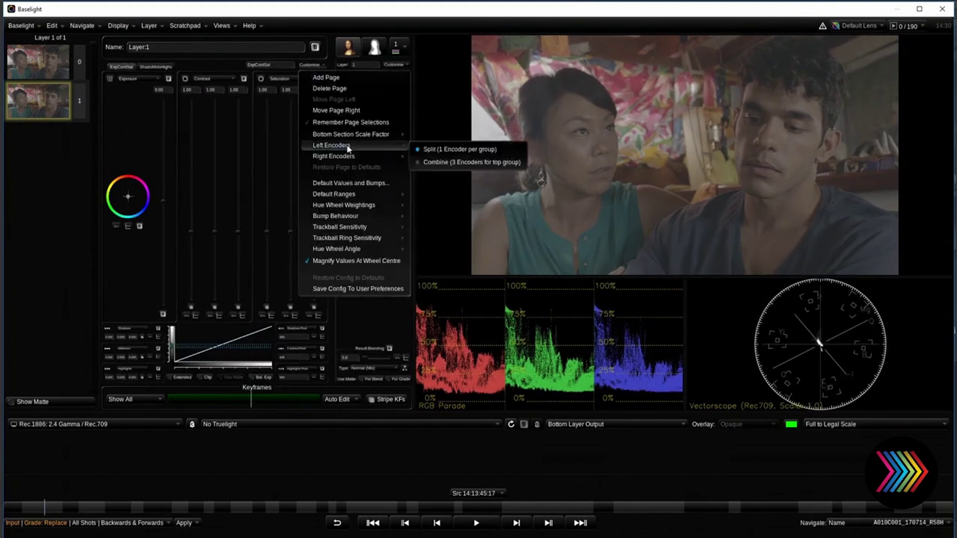
pyautogui.moveTo(356, 216)
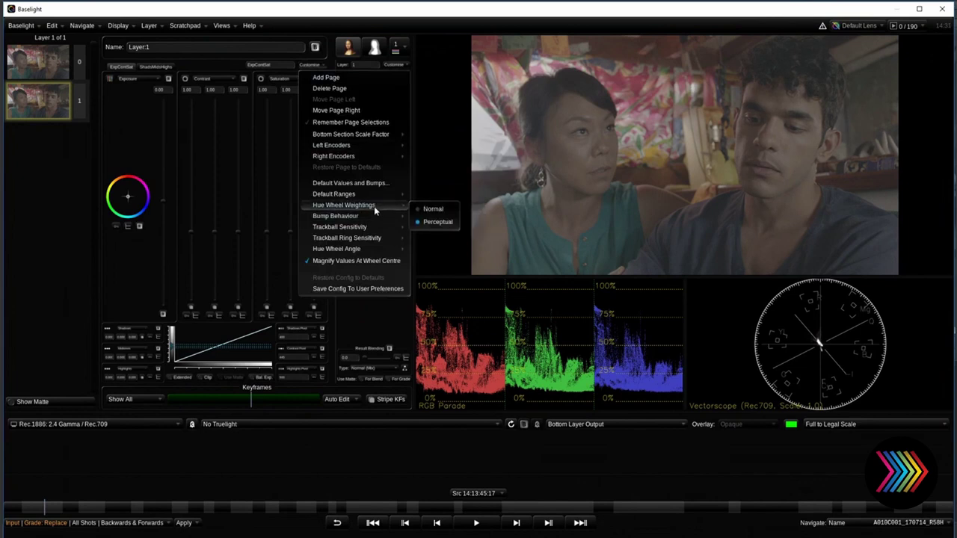
pyautogui.click(439, 153)
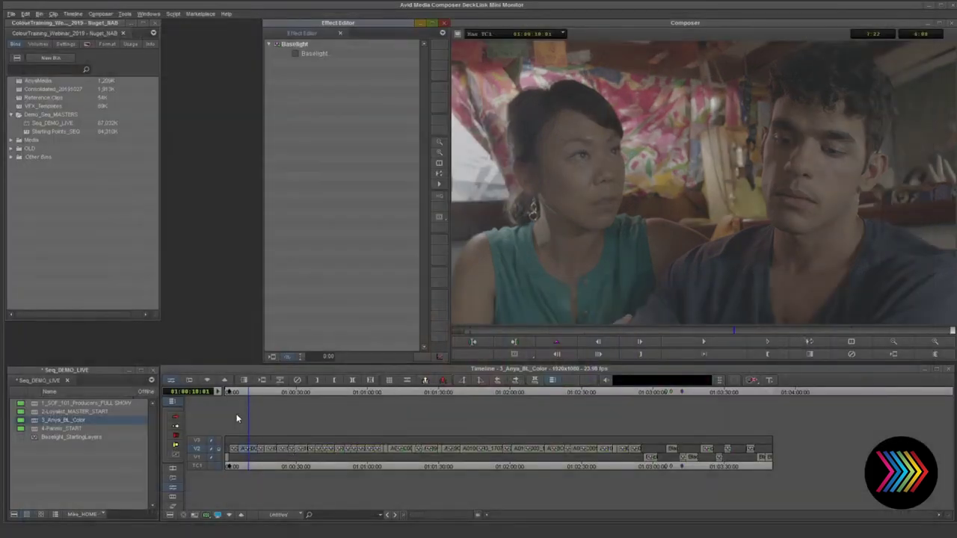
# Apply the Baselight_StartingLayers effect template to the V2 clip at about 01:00:10 and open it in the Baselight grading interface
pyautogui.click(249, 396)
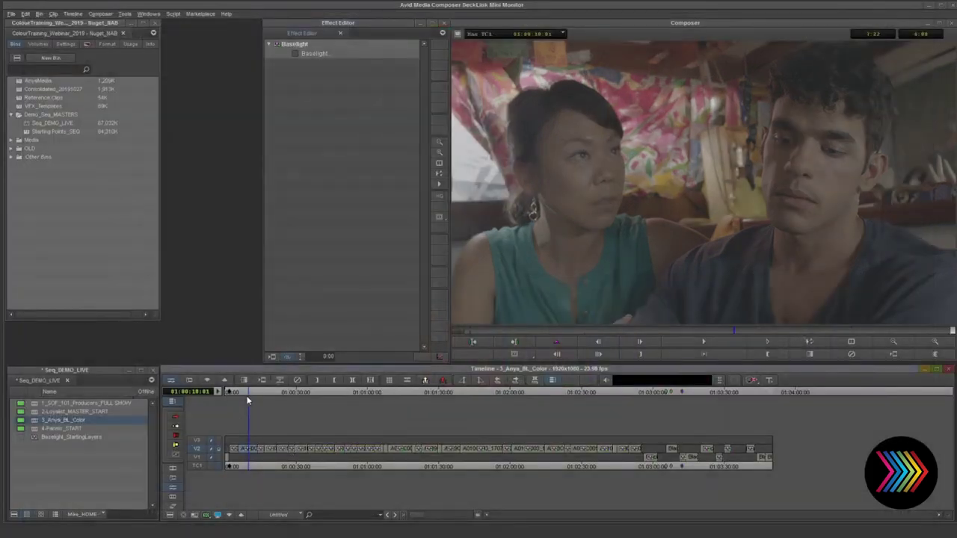
pyautogui.click(36, 439)
pyautogui.moveTo(35, 440); pyautogui.dragTo(253, 456)
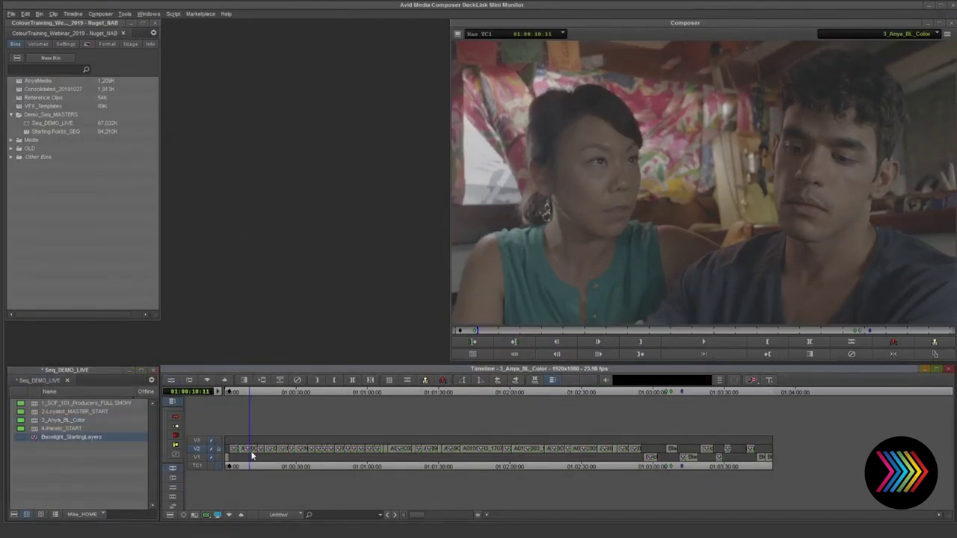
pyautogui.click(251, 455)
pyautogui.press("'")
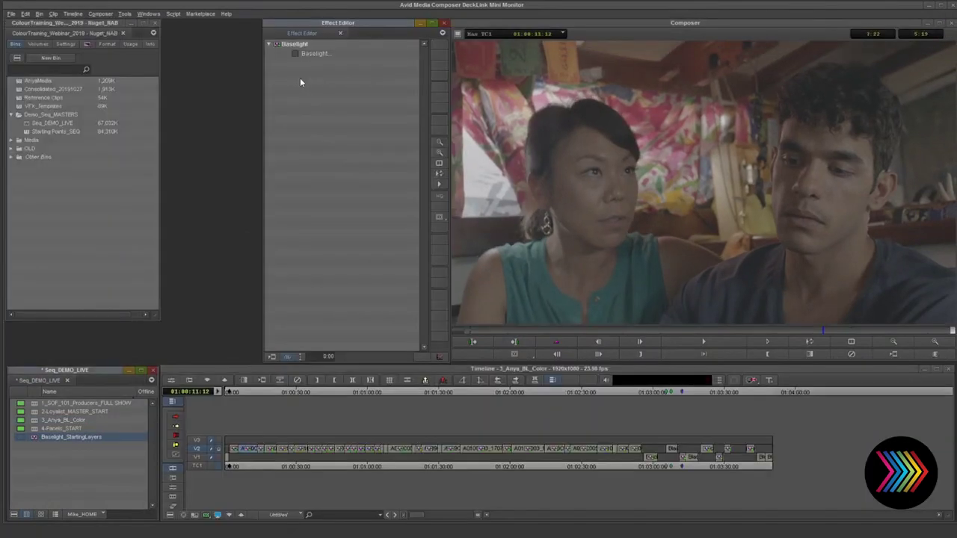
pyautogui.click(296, 55)
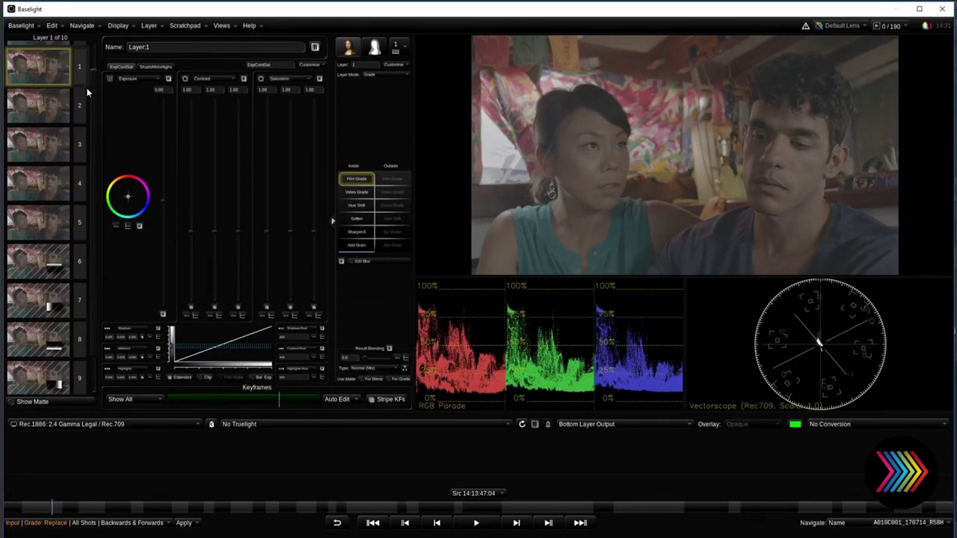
# Examine the gradient and vignette mattes of layers 6 to 10 as a matte overlay on the image
pyautogui.scroll(-1, 98, 66)
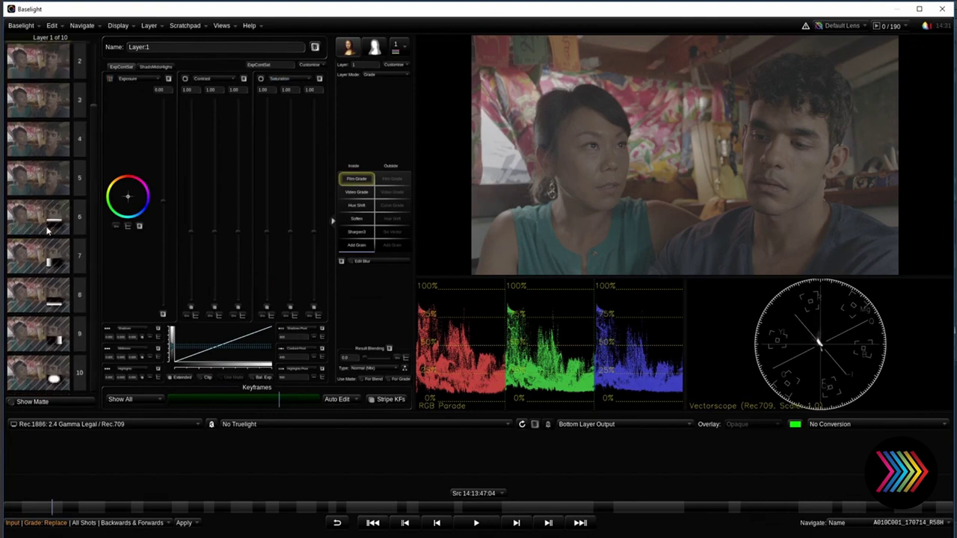
pyautogui.click(48, 229)
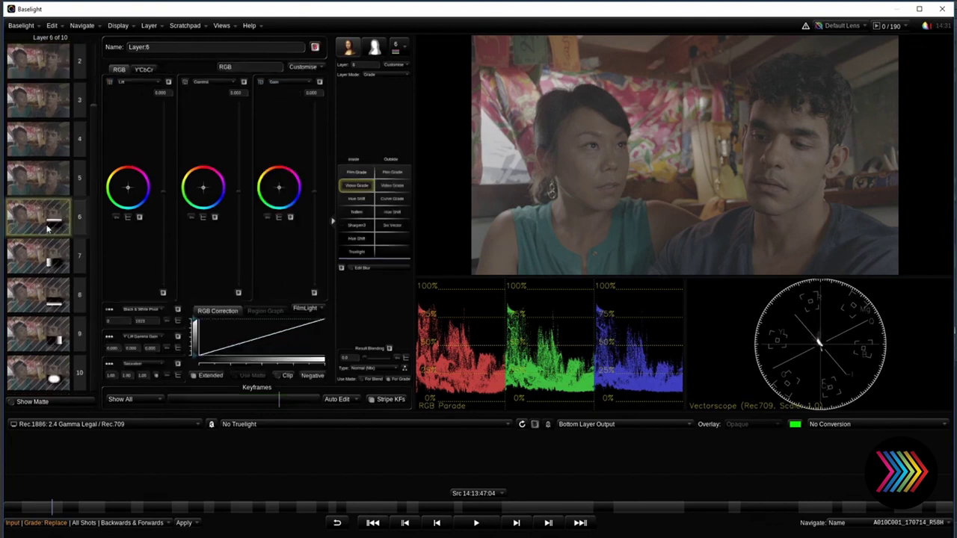
pyautogui.press('m')
pyautogui.click(51, 265)
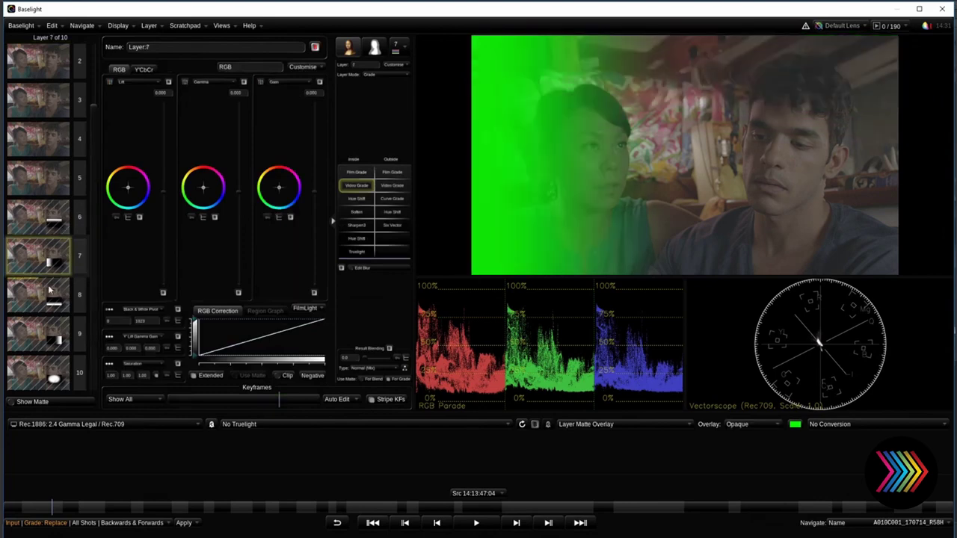
pyautogui.click(44, 300)
pyautogui.click(36, 344)
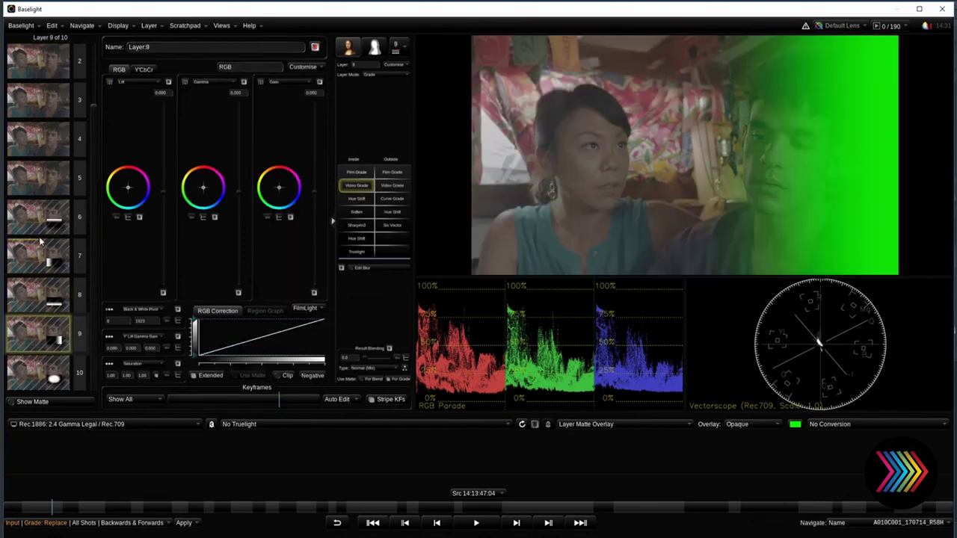
pyautogui.click(37, 250)
pyautogui.click(32, 303)
pyautogui.click(38, 336)
pyautogui.click(41, 370)
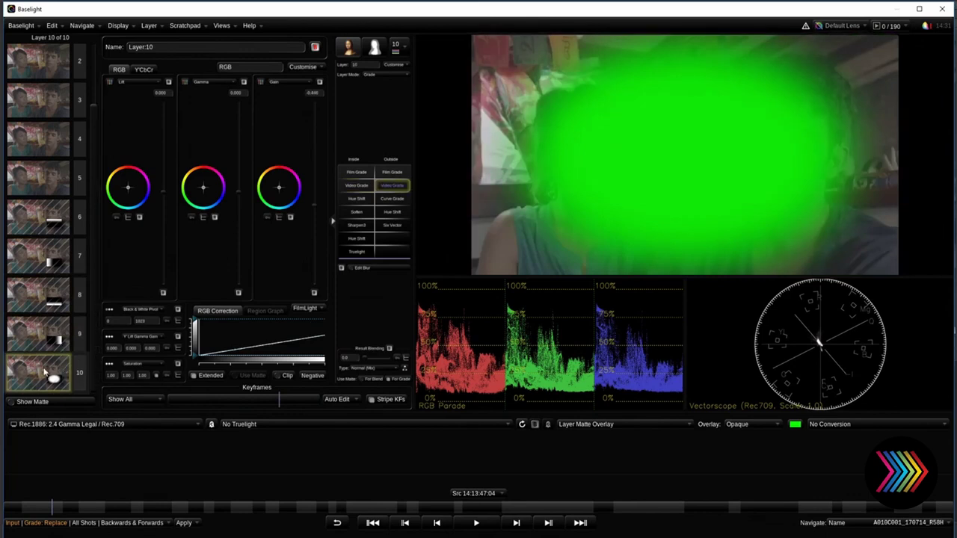
pyautogui.press('m')
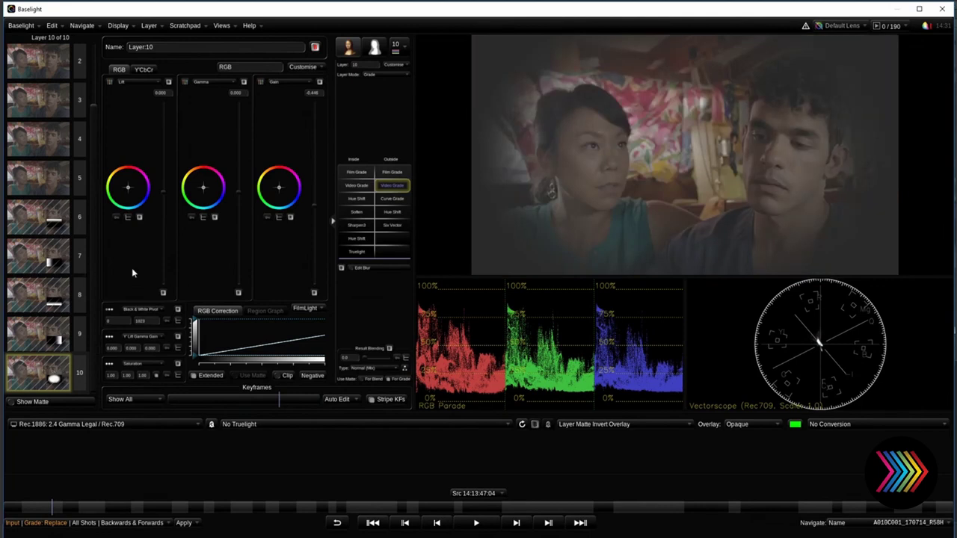
# Review the template's layers from 0 to 10 in the layer stack, with layer 5 selected
pyautogui.click(47, 190)
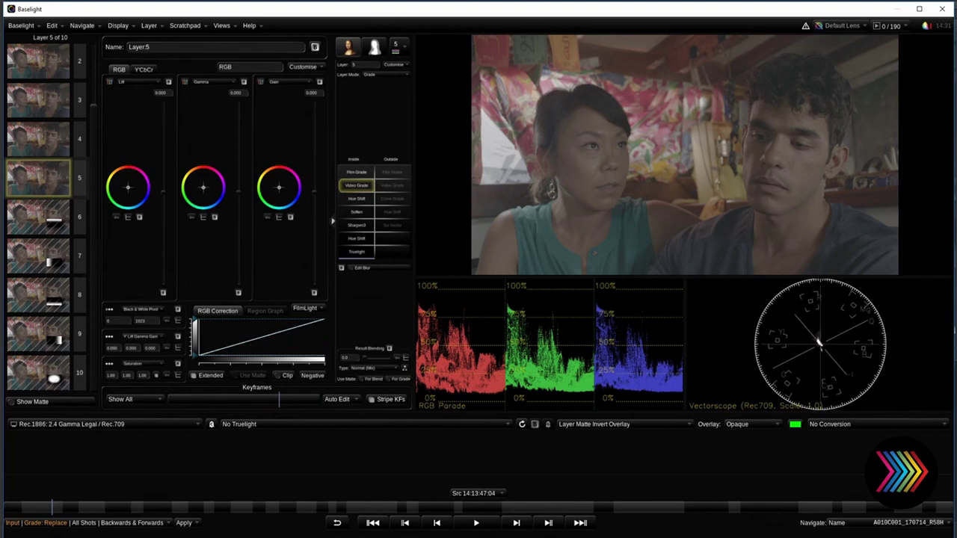
pyautogui.scroll(4, 89, 142)
pyautogui.moveTo(93, 136); pyautogui.dragTo(92, 51)
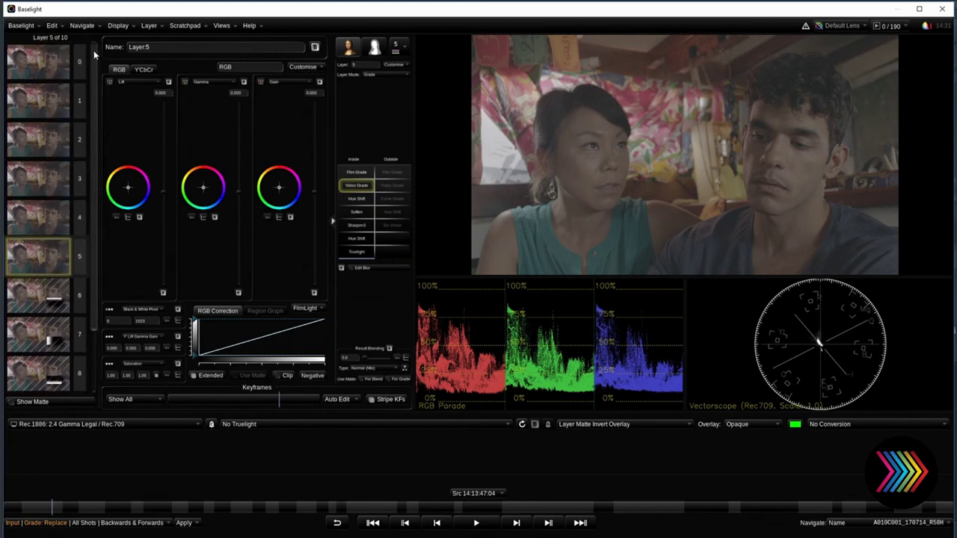
pyautogui.scroll(-1, 96, 45)
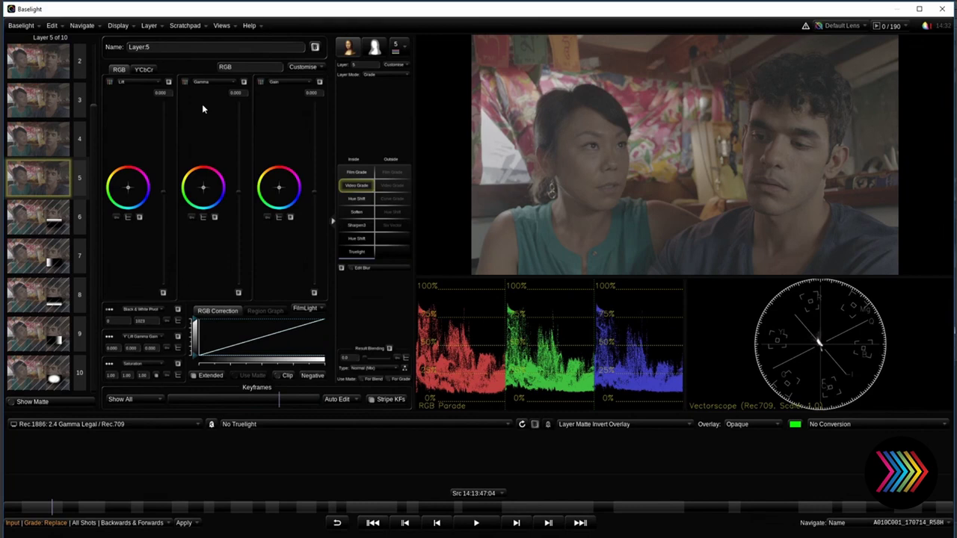
pyautogui.scroll(2, 84, 133)
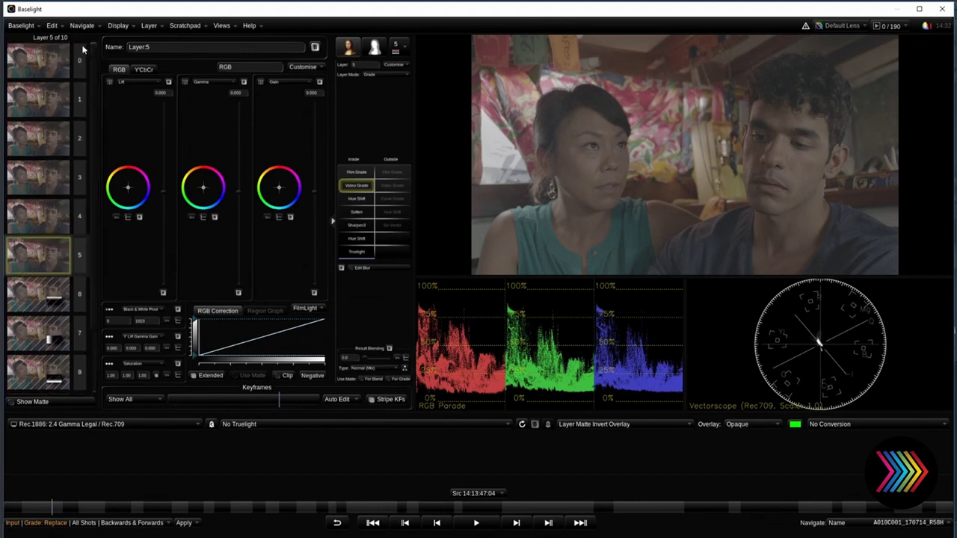
pyautogui.scroll(-2, 53, 224)
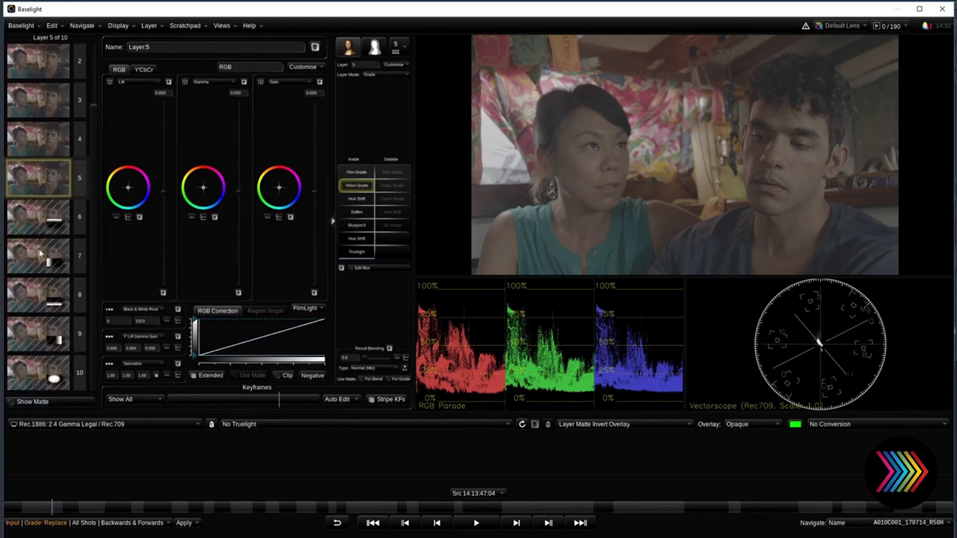
# Move the vertical-edged gradient layer 7 up one place in the stack so it precedes layer 6
pyautogui.click(30, 259)
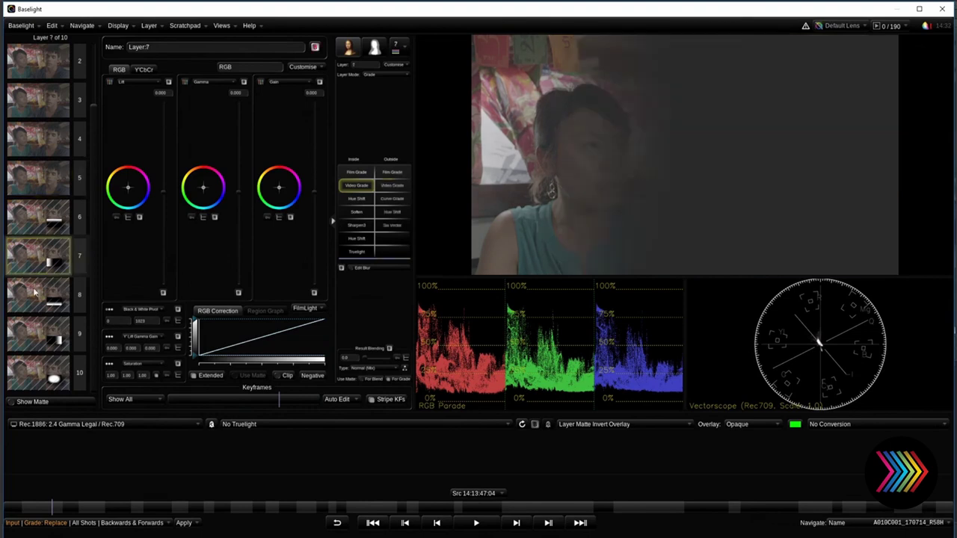
pyautogui.moveTo(66, 196); pyautogui.dragTo(65, 198)
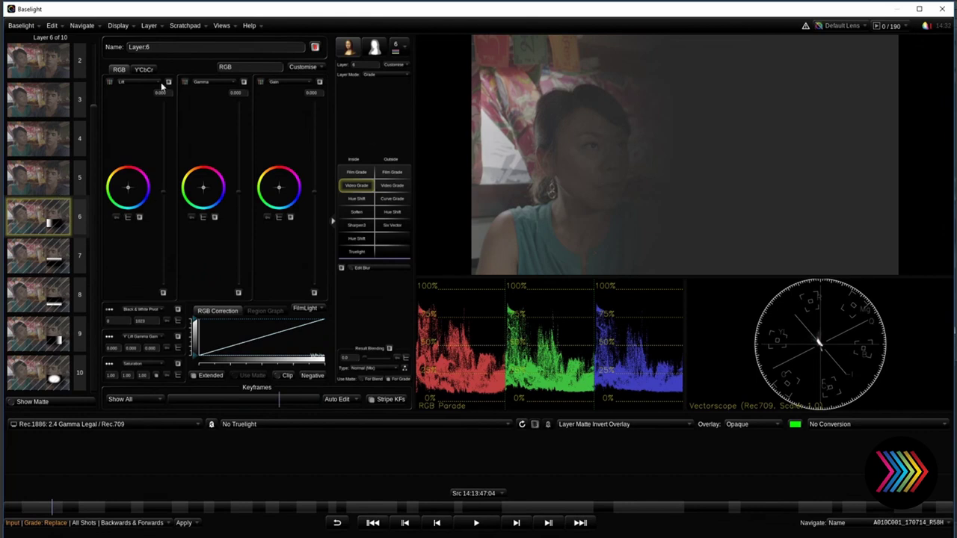
# Examine the replacement operator types and row options offered for layer 3's Film Grade and Soften operators
pyautogui.click(65, 101)
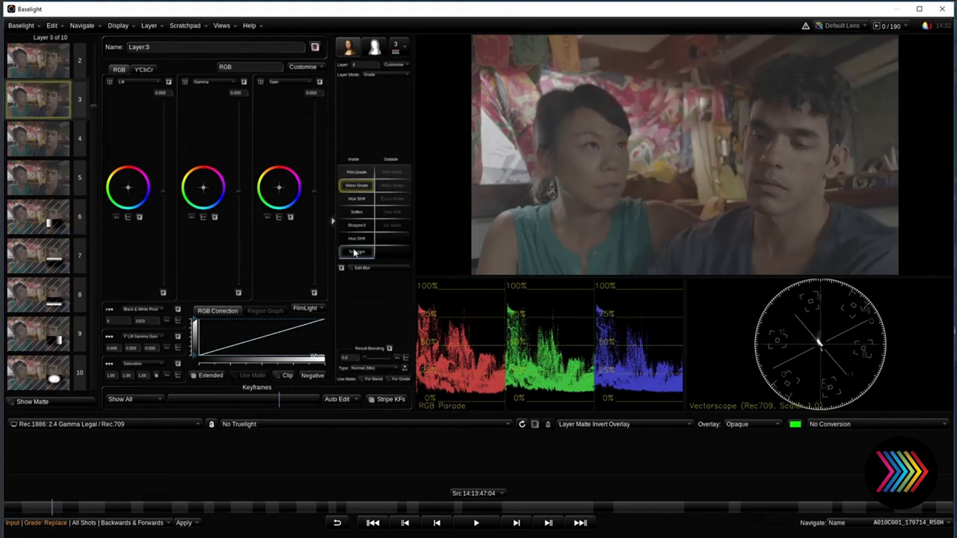
pyautogui.rightClick(364, 176)
pyautogui.moveTo(381, 197)
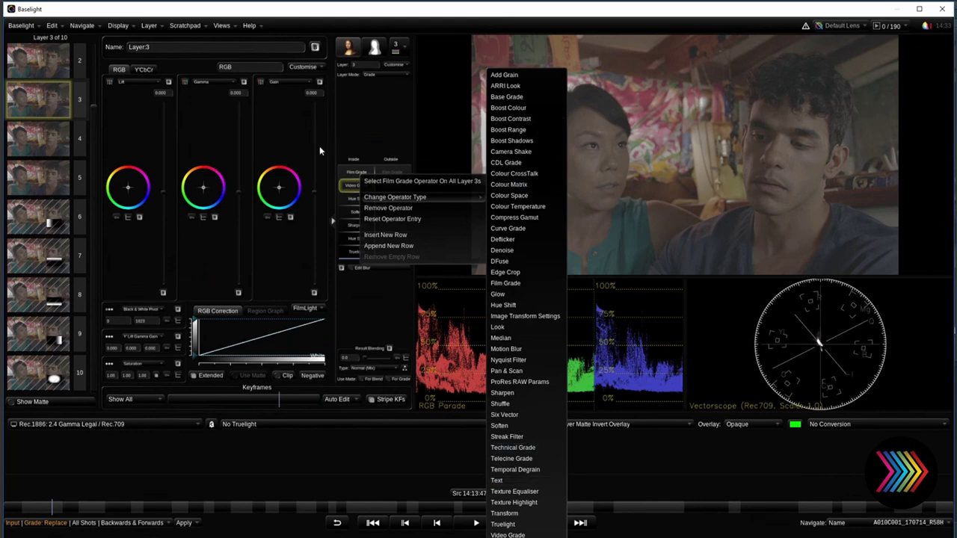
pyautogui.click(319, 145)
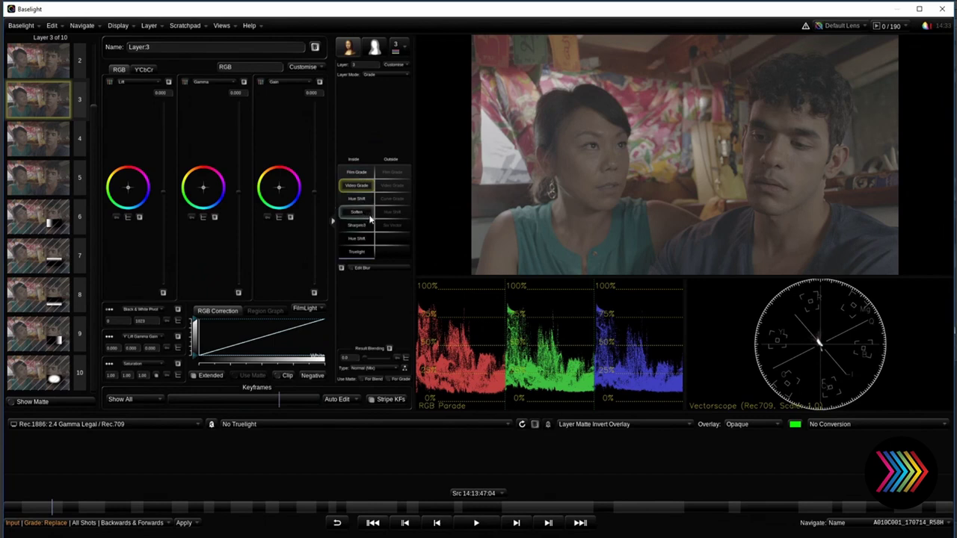
pyautogui.rightClick(355, 217)
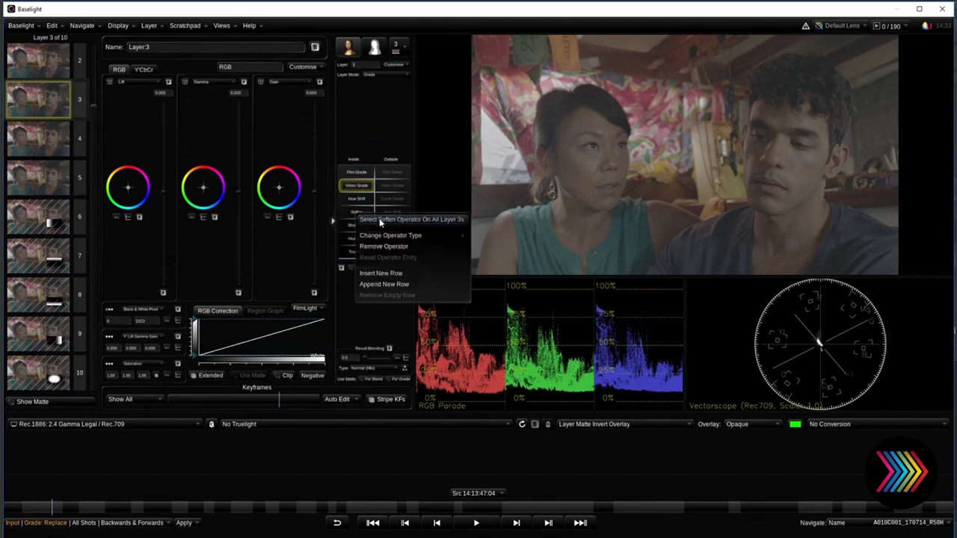
pyautogui.moveTo(403, 236)
pyautogui.click(421, 149)
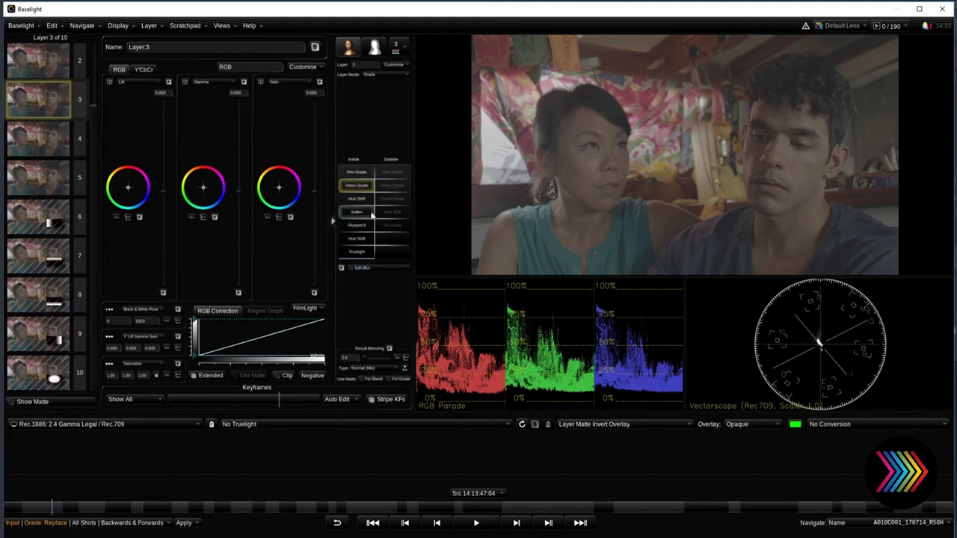
# Insert an empty operator row above Truelight on layer 3 and append another empty row below it
pyautogui.rightClick(360, 253)
pyautogui.click(396, 313)
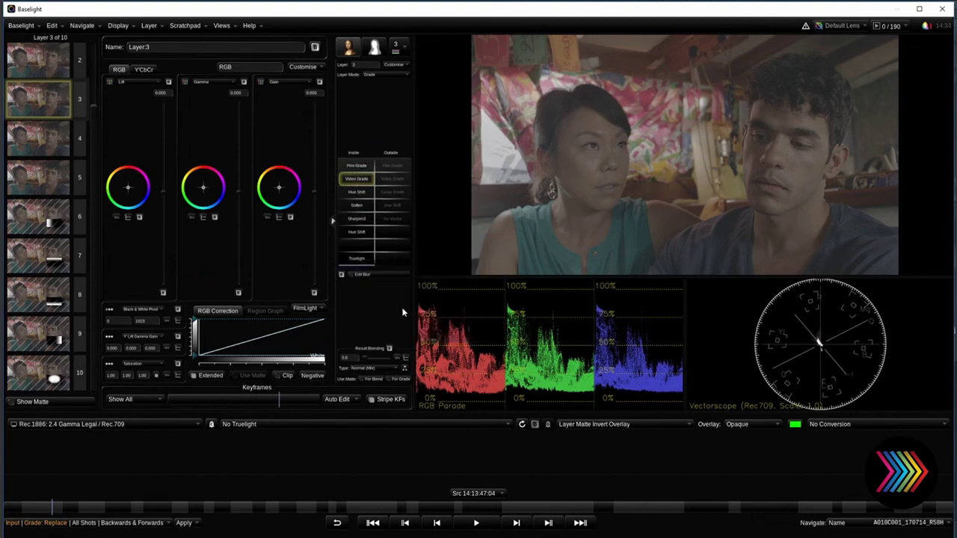
pyautogui.rightClick(357, 250)
pyautogui.click(374, 307)
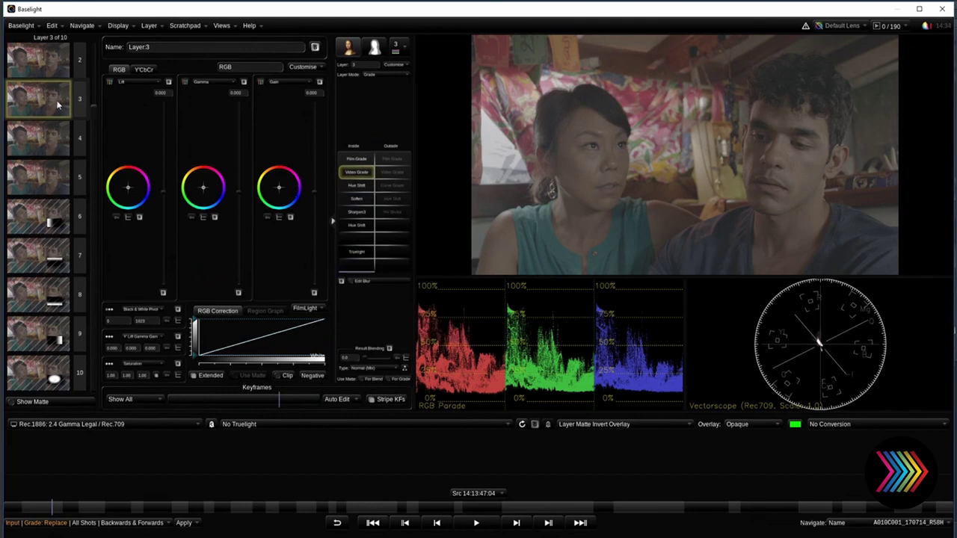
# Check layer 3's configuration saving options and compare its operator rows with those of layer 4
pyautogui.click(392, 65)
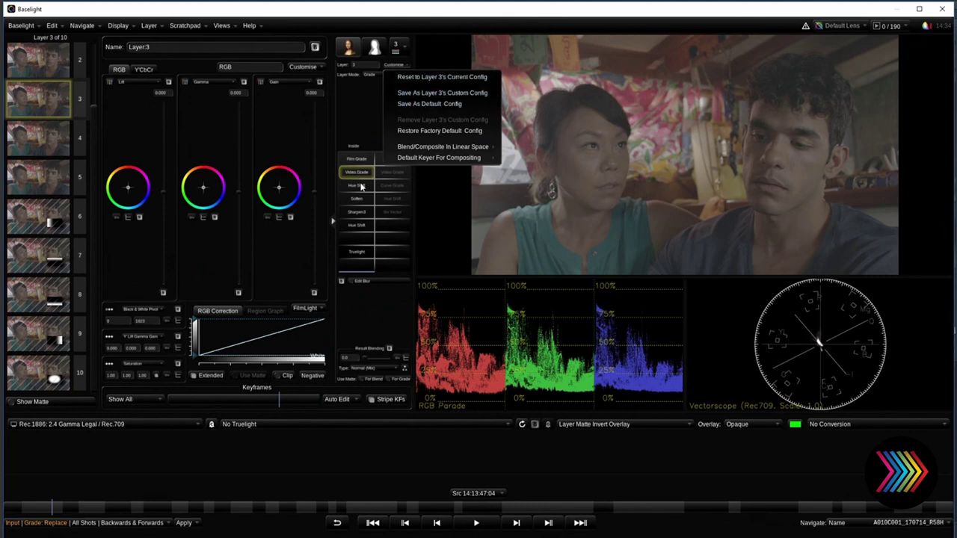
pyautogui.click(338, 153)
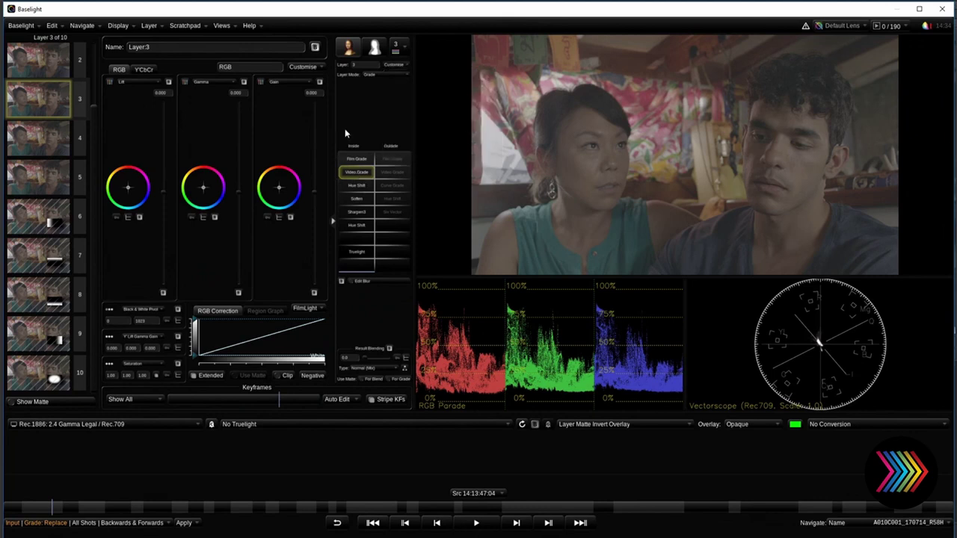
pyautogui.click(62, 143)
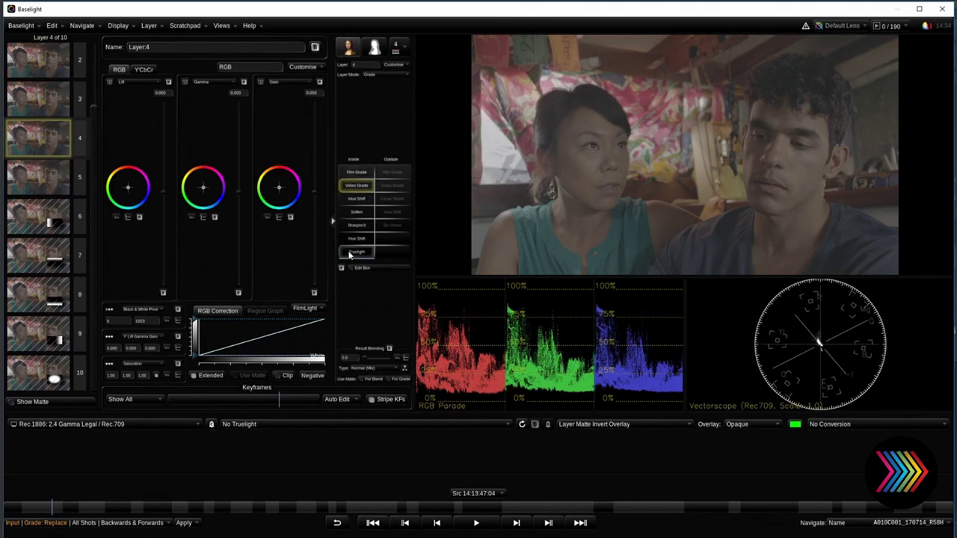
pyautogui.click(31, 106)
pyautogui.click(46, 143)
pyautogui.click(47, 109)
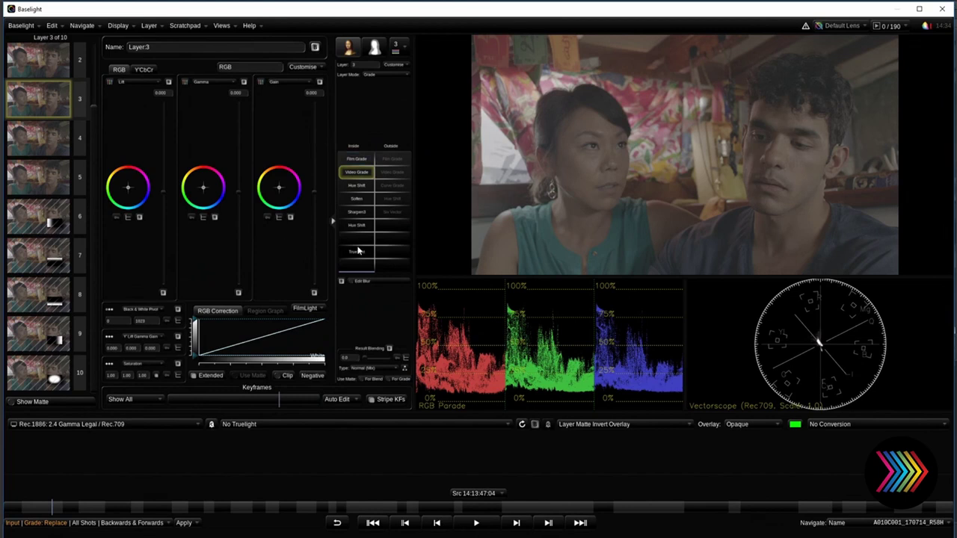
pyautogui.press('Down')
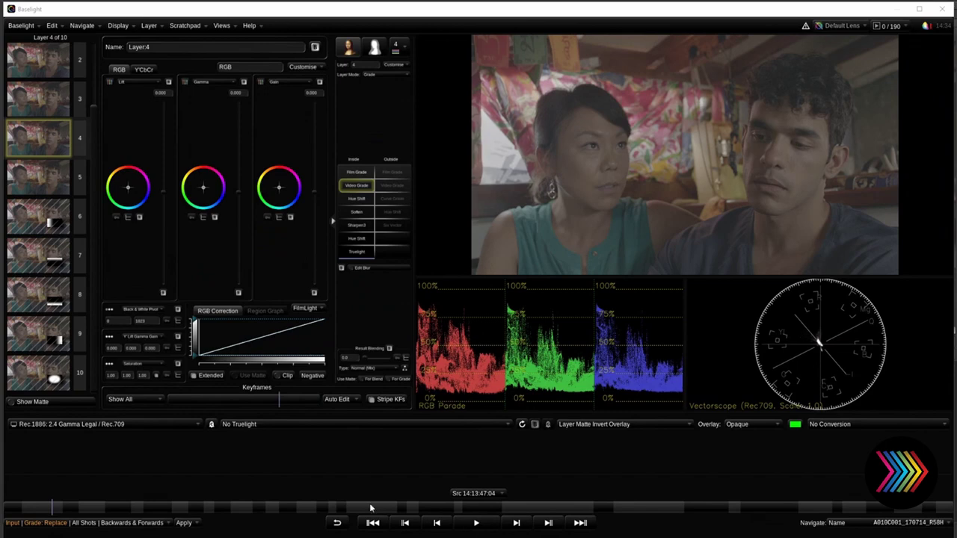
# At source frame 14:13:47:14, raise the gain and lower the lift and gamma in layer 4's Video Grade
pyautogui.moveTo(371, 509); pyautogui.dragTo(65, 509)
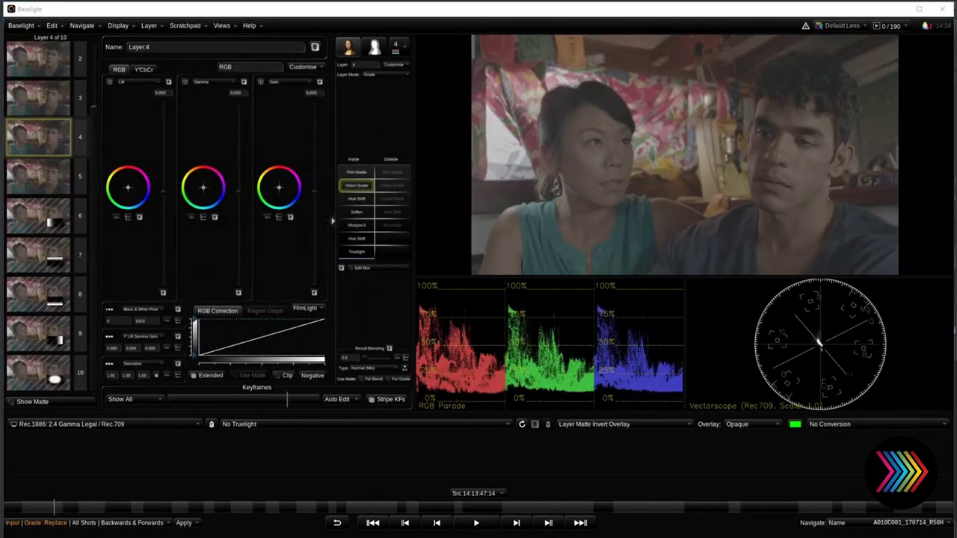
pyautogui.click(352, 144)
pyautogui.moveTo(314, 192); pyautogui.dragTo(316, 180)
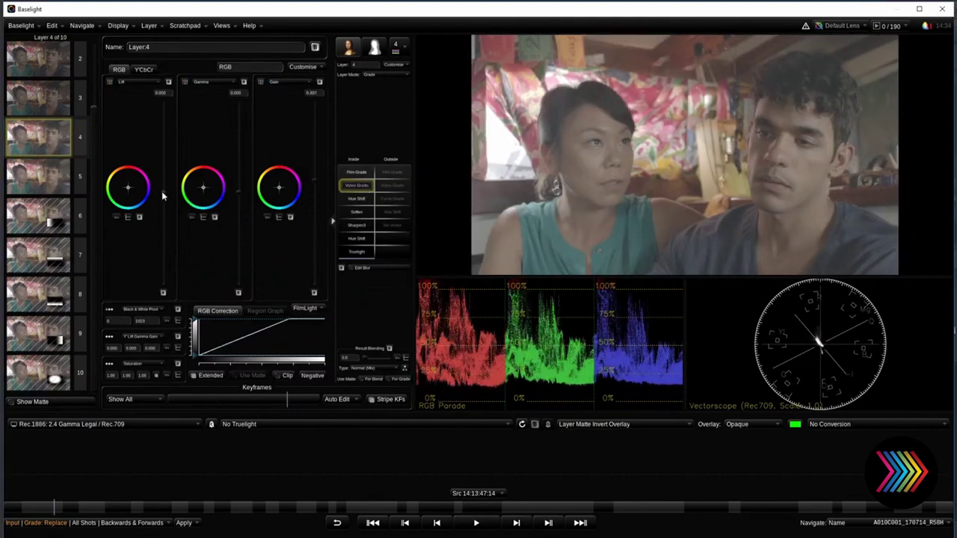
pyautogui.moveTo(162, 192)
pyautogui.mouseDown()
pyautogui.moveTo(162, 205)
pyautogui.moveTo(163, 196)
pyautogui.mouseUp()
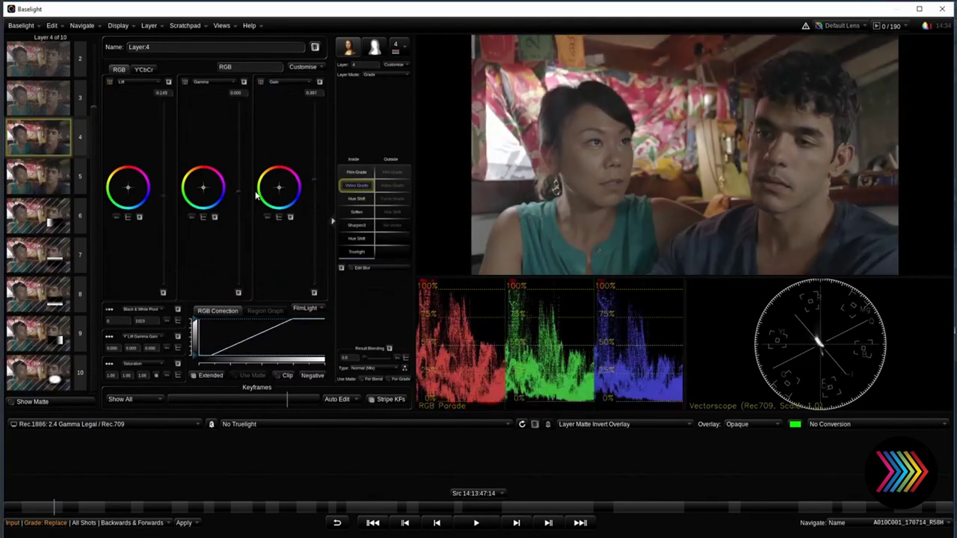
pyautogui.scroll(3, 239, 197)
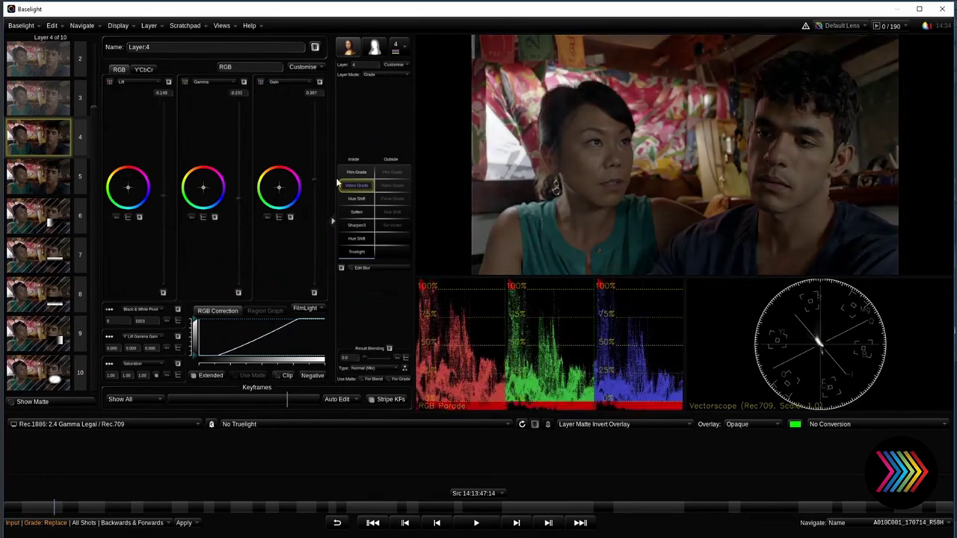
pyautogui.scroll(-2, 337, 182)
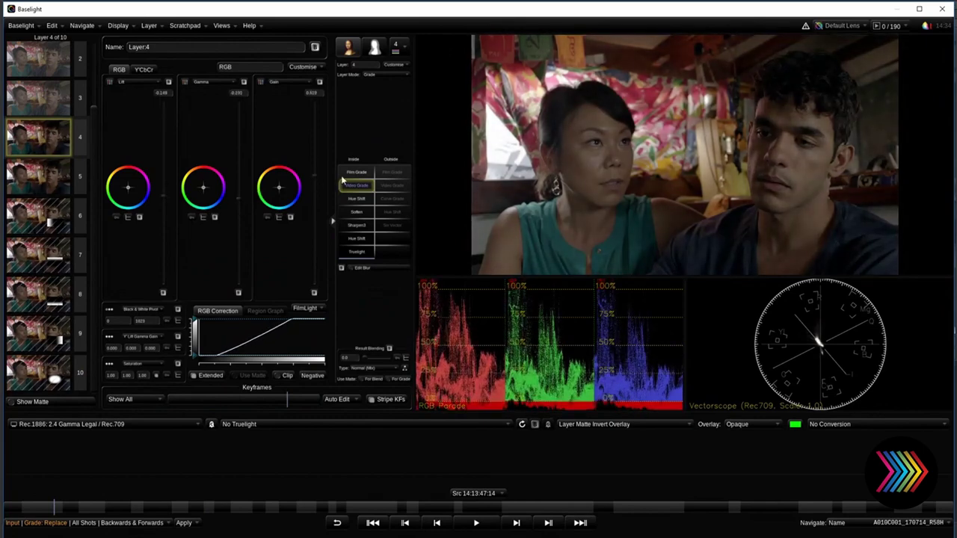
# Raise the saturation and slightly lower the exposure in layer 4's Film Grade, and boost the cyan saturation in its Hue Shift
pyautogui.click(343, 175)
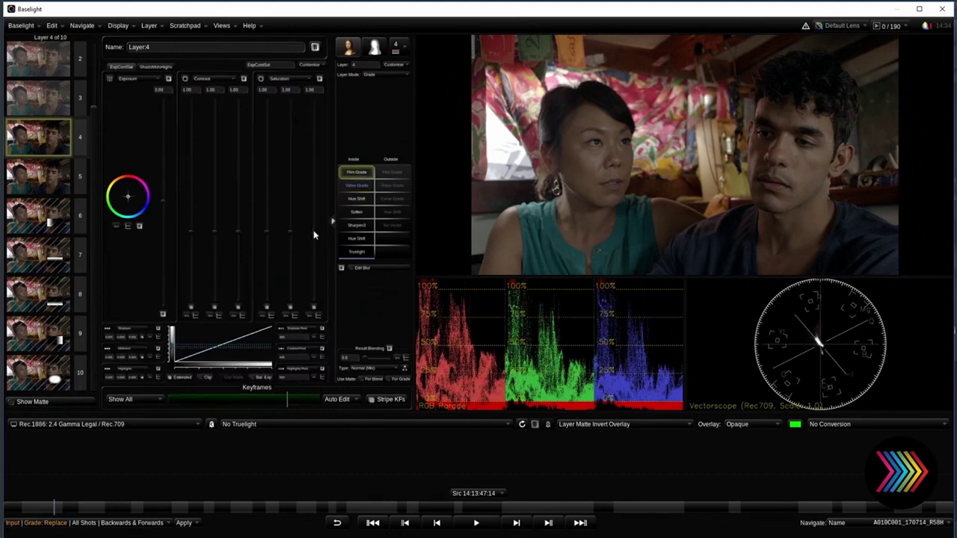
pyautogui.scroll(3, 317, 213)
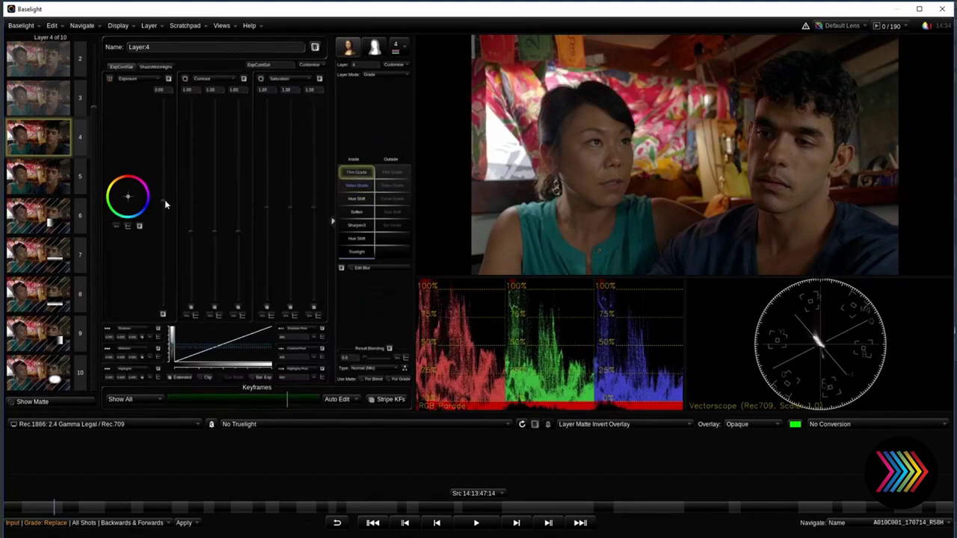
pyautogui.scroll(-2, 162, 213)
pyautogui.moveTo(162, 209); pyautogui.dragTo(162, 202)
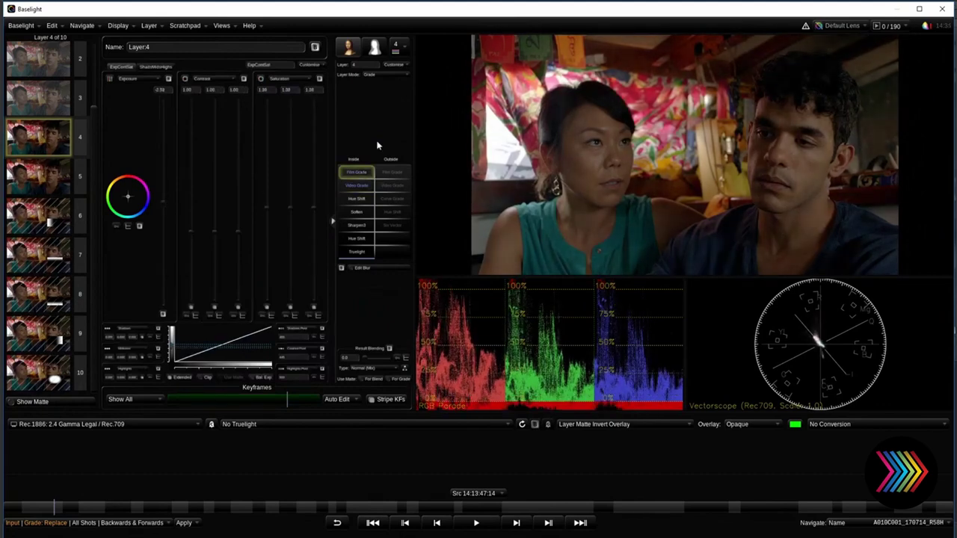
pyautogui.click(356, 199)
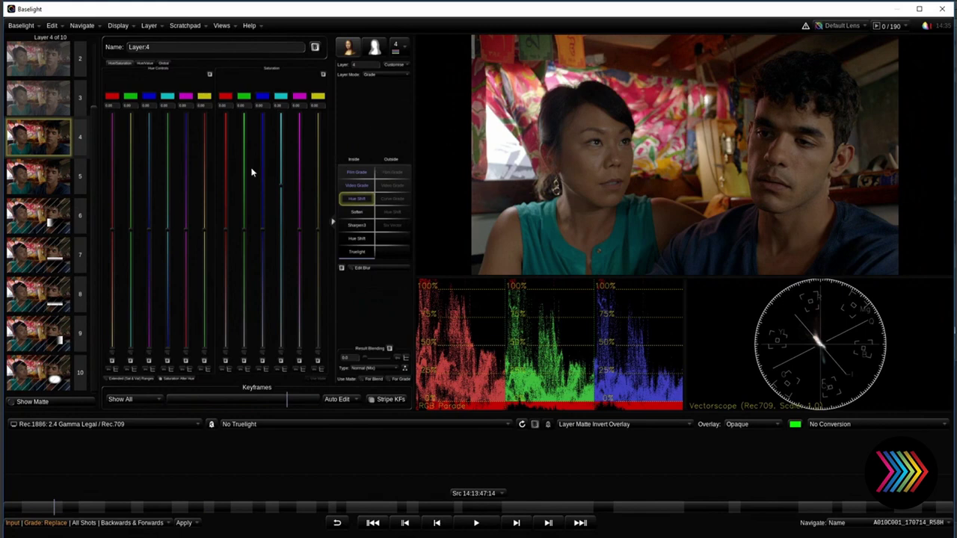
# Change the Film Grade operator on layer 5 to Base Grade
pyautogui.click(30, 185)
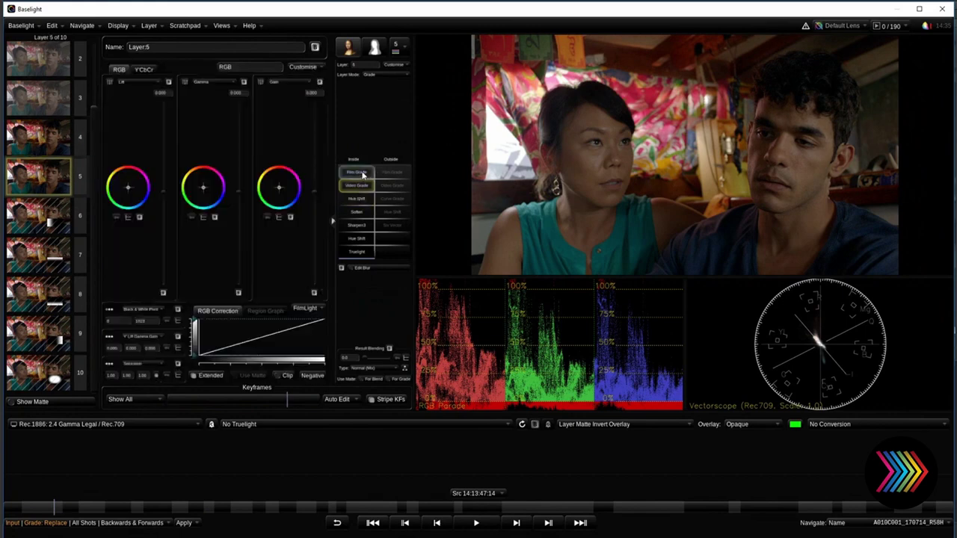
pyautogui.rightClick(359, 174)
pyautogui.moveTo(419, 199)
pyautogui.click(520, 96)
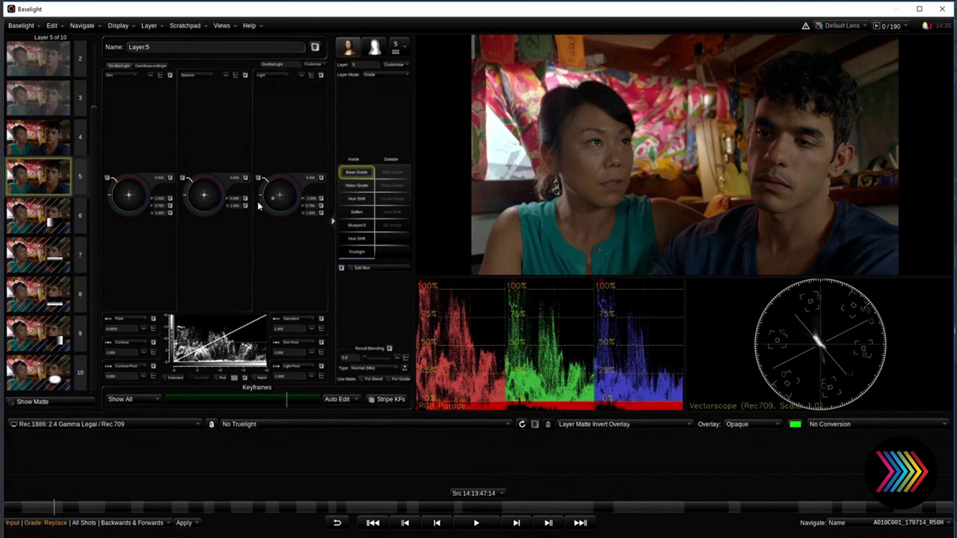
# Try tinting the bright areas cyan and magenta with the Light balance of layer 5's Base Grade
pyautogui.moveTo(312, 178); pyautogui.dragTo(246, 230)
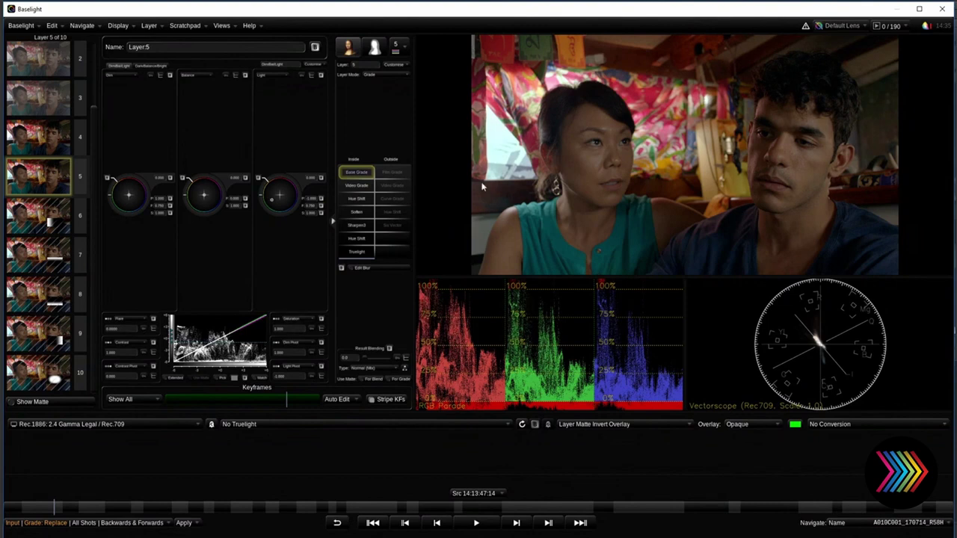
pyautogui.moveTo(282, 198); pyautogui.dragTo(315, 155)
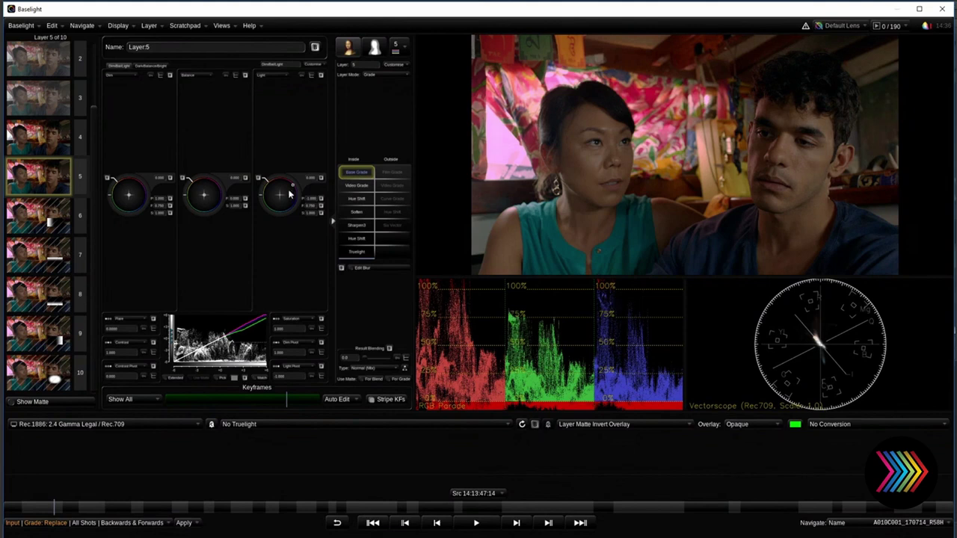
pyautogui.moveTo(295, 188); pyautogui.dragTo(233, 229)
pyautogui.moveTo(309, 201); pyautogui.dragTo(273, 199)
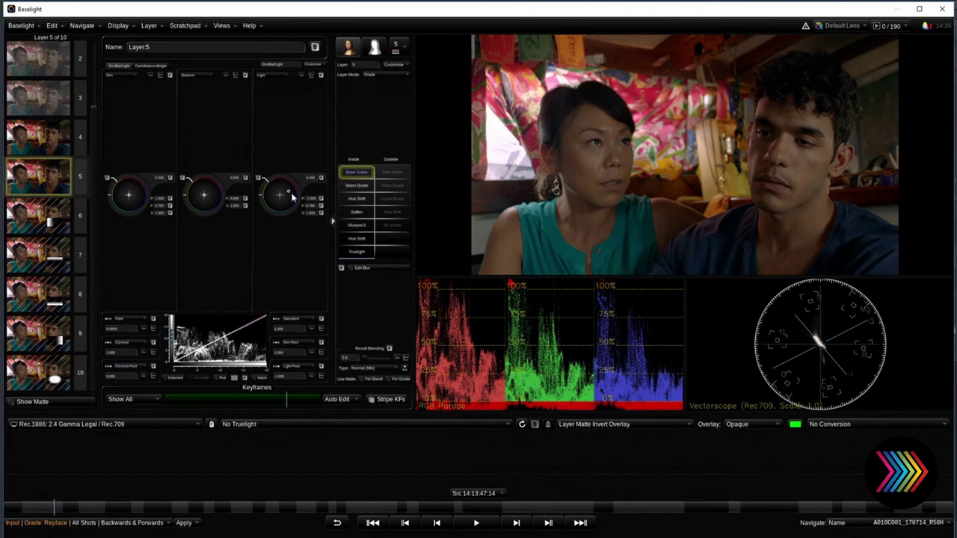
pyautogui.moveTo(293, 198)
pyautogui.mouseDown()
pyautogui.moveTo(254, 207)
pyautogui.moveTo(274, 193)
pyautogui.moveTo(256, 216)
pyautogui.moveTo(216, 231)
pyautogui.moveTo(282, 184)
pyautogui.moveTo(289, 145)
pyautogui.moveTo(235, 210)
pyautogui.moveTo(250, 192)
pyautogui.moveTo(246, 212)
pyautogui.mouseUp()
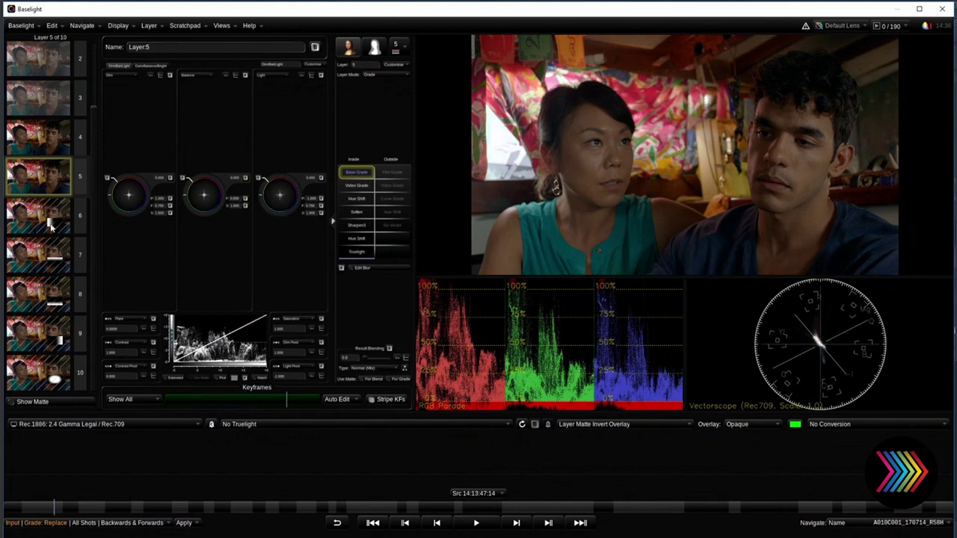
# Add a HueAngle matte to layer 3 and switch the viewer to show the layer matte as an overlay
pyautogui.click(39, 108)
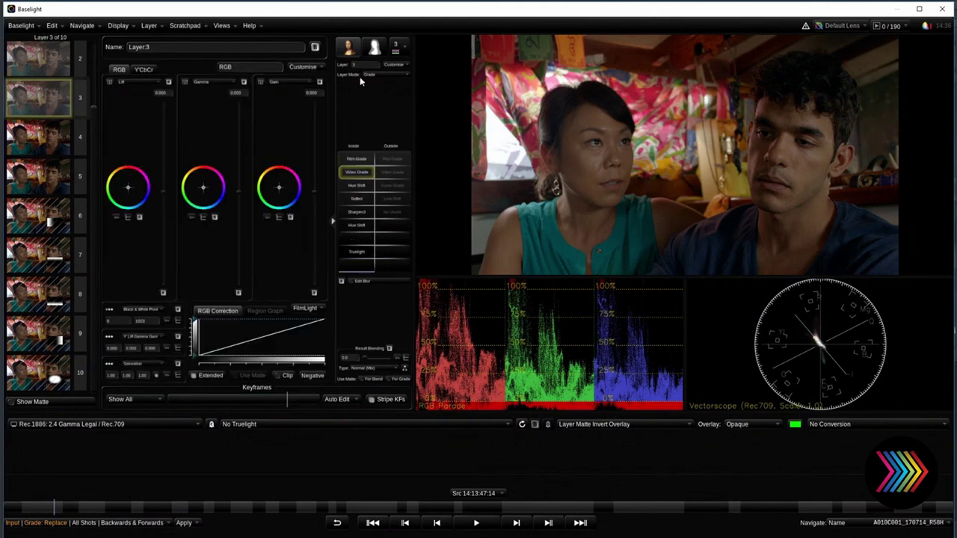
pyautogui.click(375, 48)
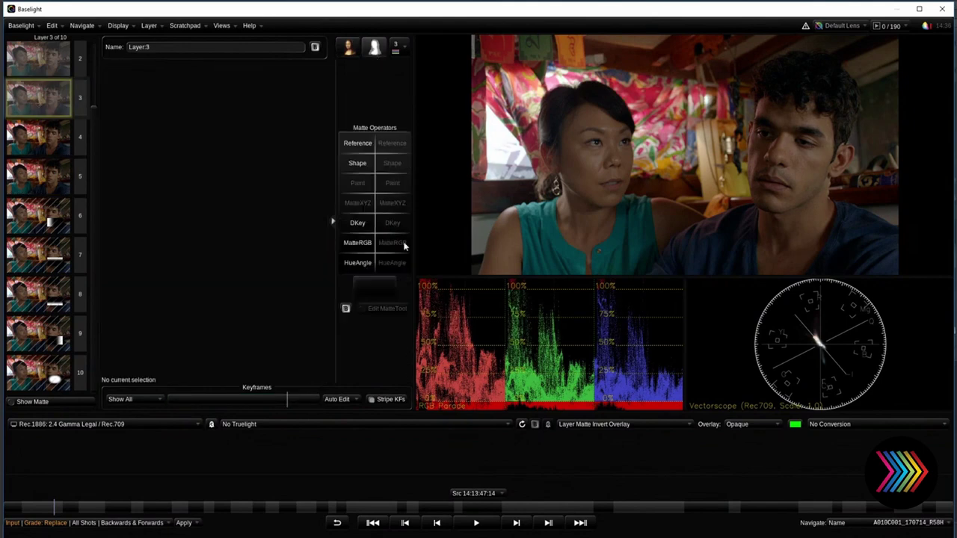
pyautogui.click(357, 263)
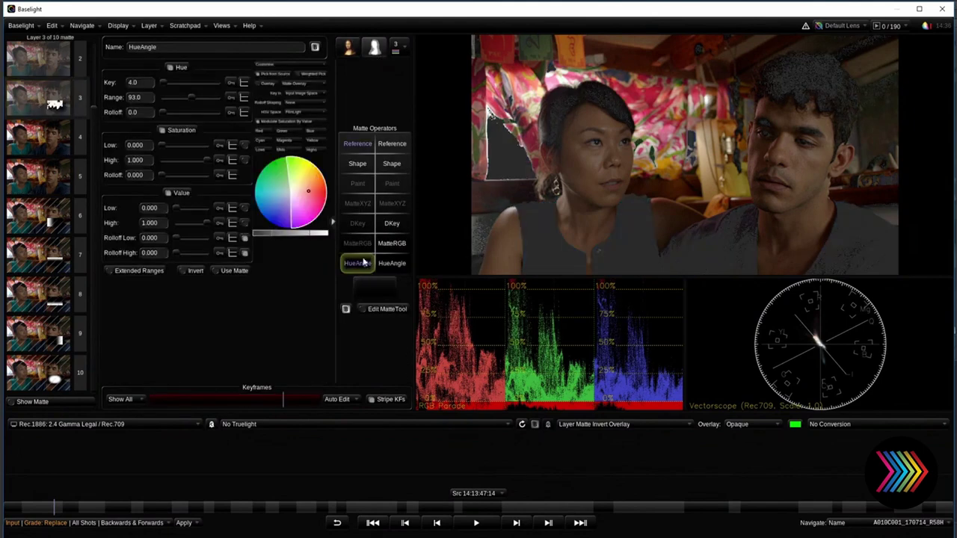
pyautogui.press('m')
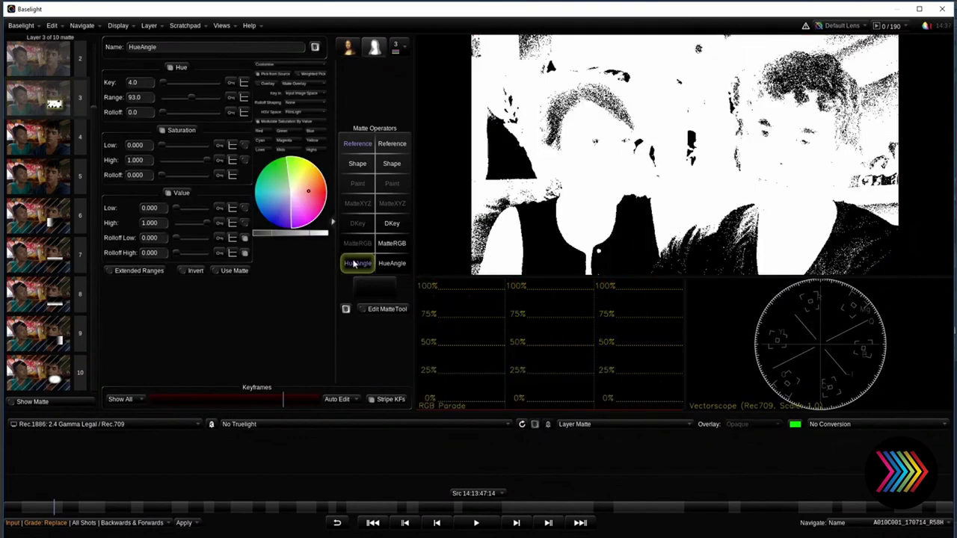
pyautogui.press('m')
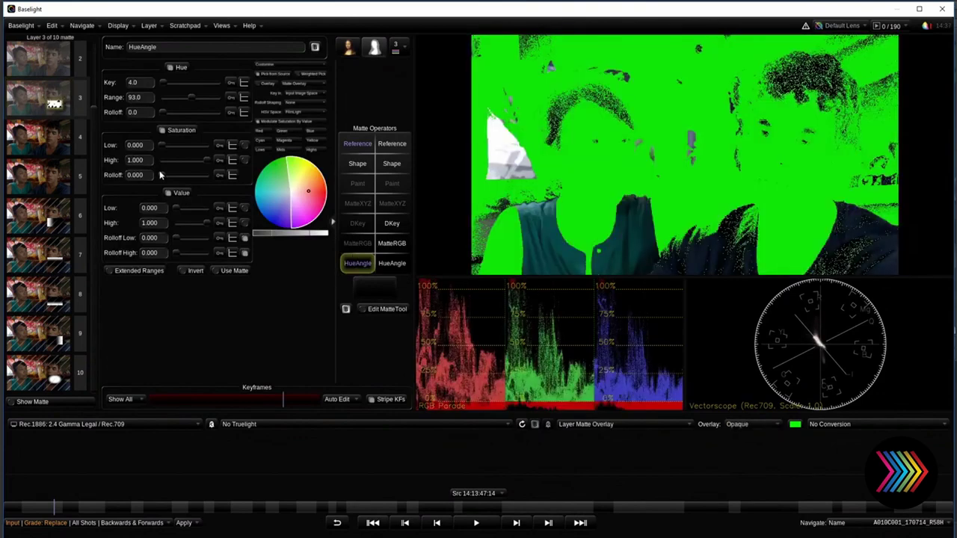
# Disable the hue and saturation ranges of the HueAngle key and raise its Value Low to about 0.49, keying only the highlights
pyautogui.click(177, 131)
pyautogui.click(174, 68)
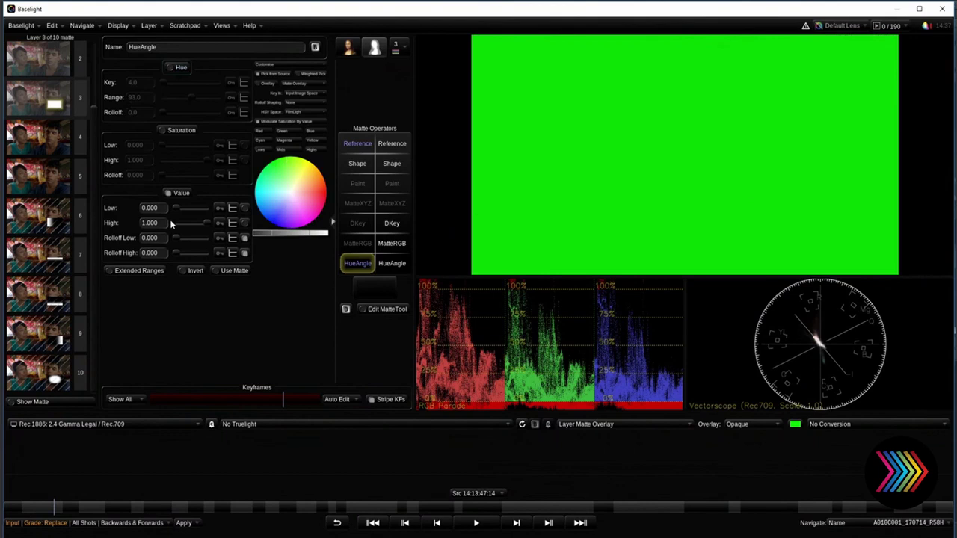
pyautogui.moveTo(175, 208); pyautogui.dragTo(191, 209)
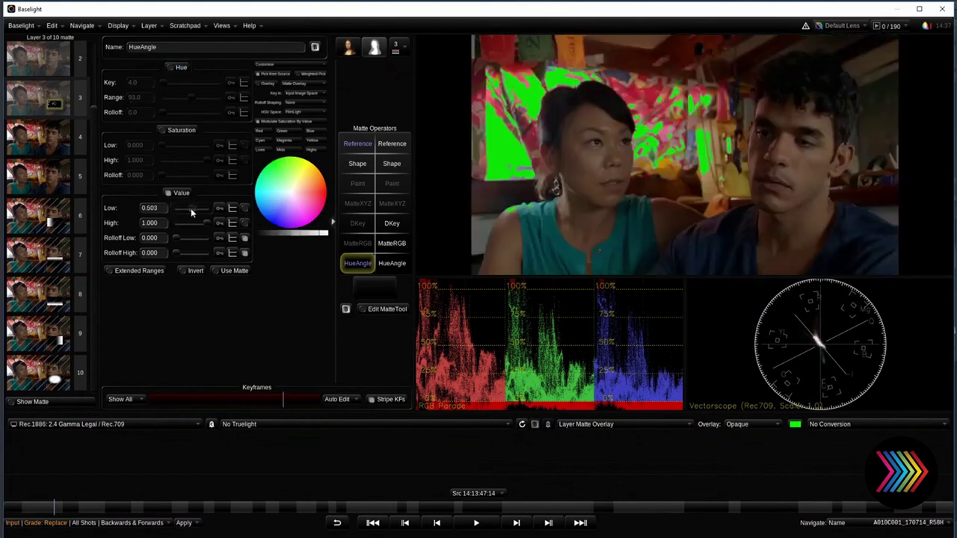
# Slightly blur layer 3's matte with the MatteTool, erode it by a radius of -0.6, and check the matte in the viewer
pyautogui.click(386, 309)
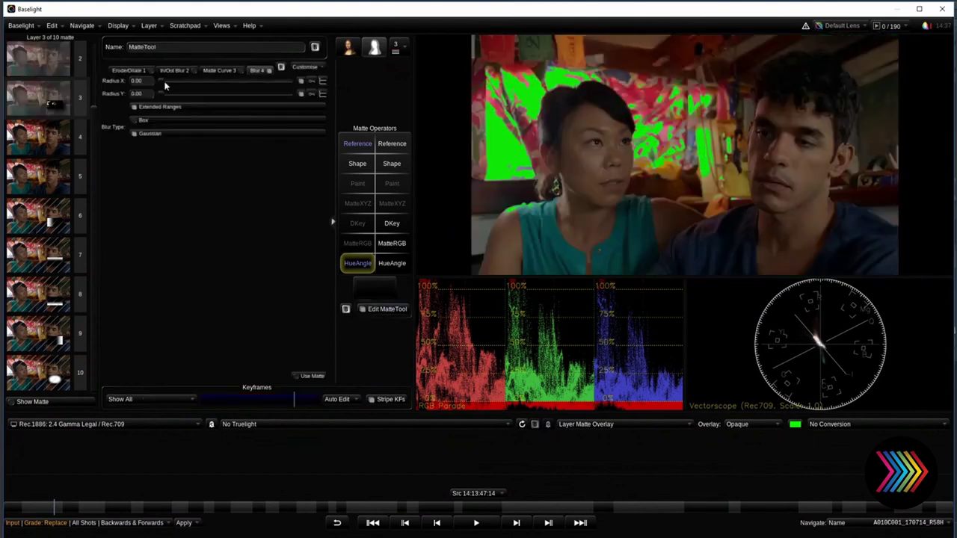
pyautogui.moveTo(166, 86); pyautogui.dragTo(164, 87)
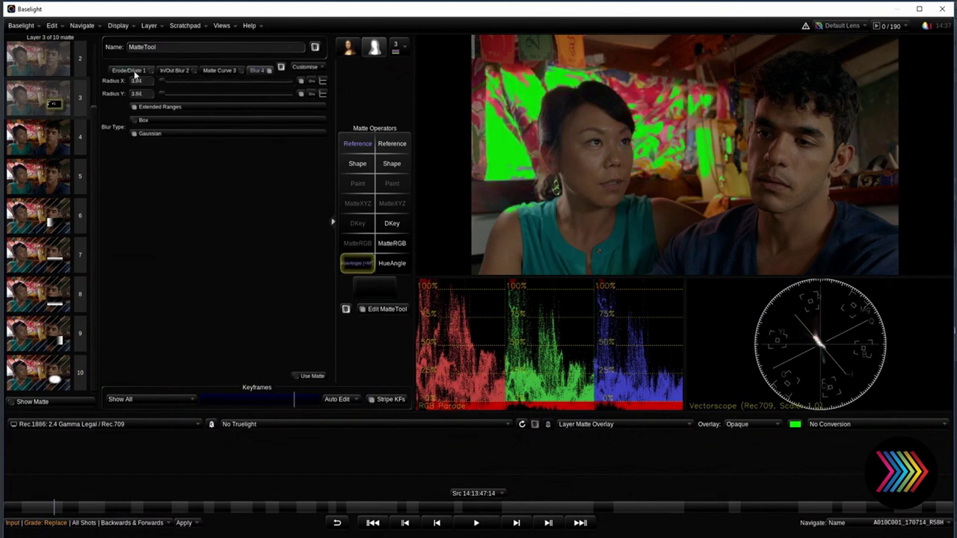
pyautogui.click(135, 75)
pyautogui.moveTo(235, 82)
pyautogui.mouseDown()
pyautogui.moveTo(219, 80)
pyautogui.moveTo(251, 80)
pyautogui.moveTo(220, 83)
pyautogui.moveTo(222, 89)
pyautogui.mouseUp()
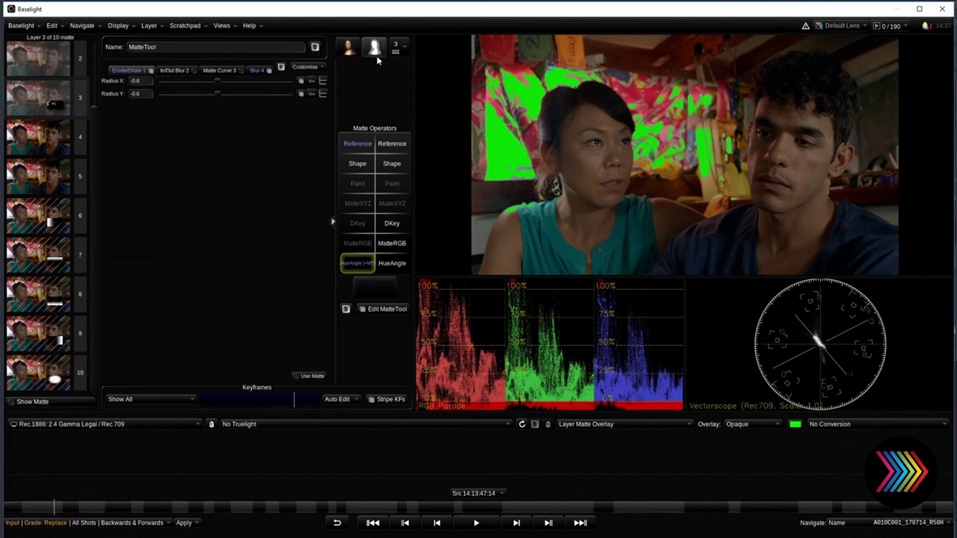
pyautogui.press('m')
pyautogui.press('m')
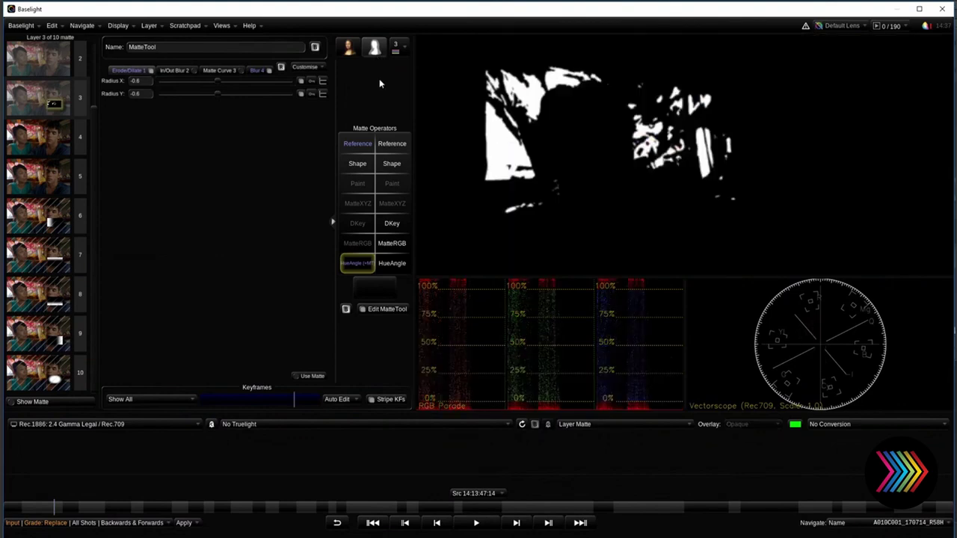
pyautogui.press('m')
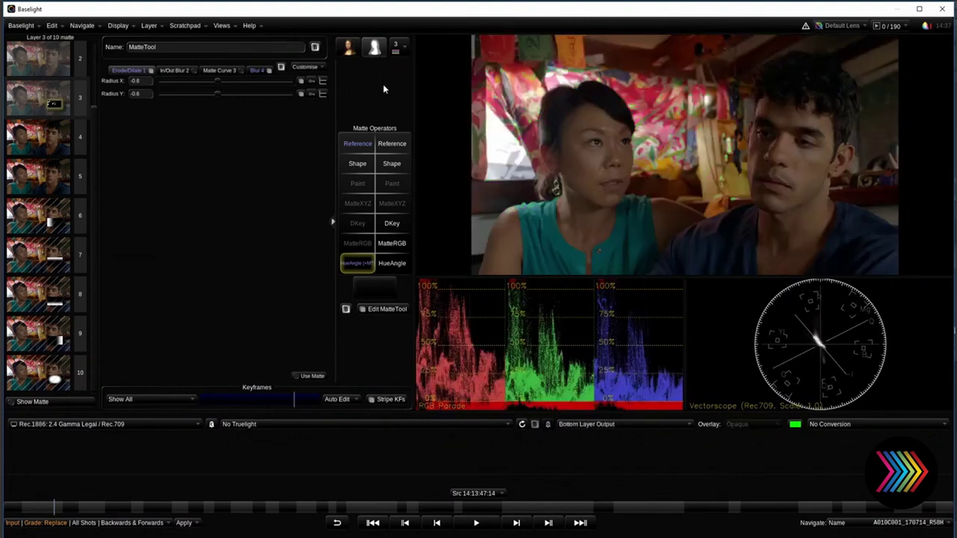
# Shift the gain colour balance of layer 3's inside Video Grade, and return to the HueAngle matte settings
pyautogui.click(346, 53)
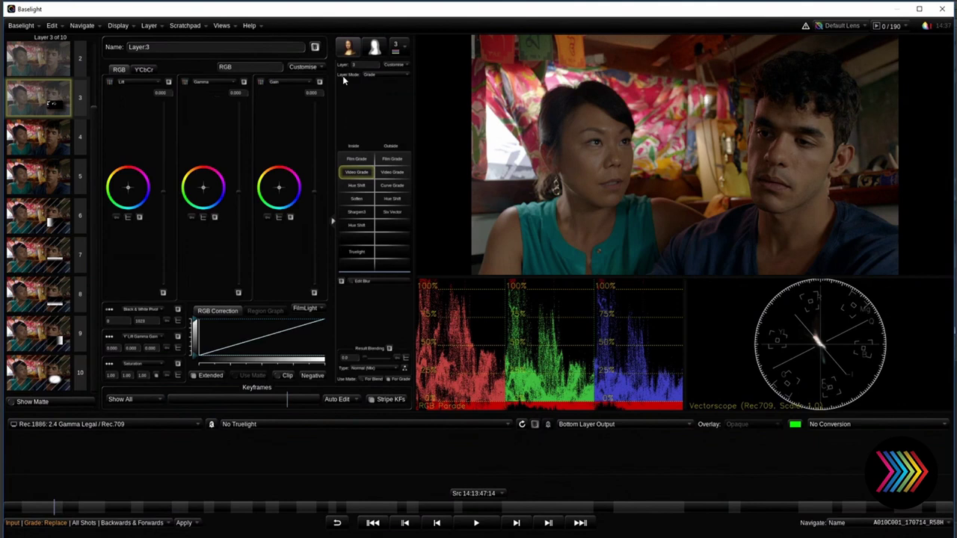
pyautogui.click(374, 46)
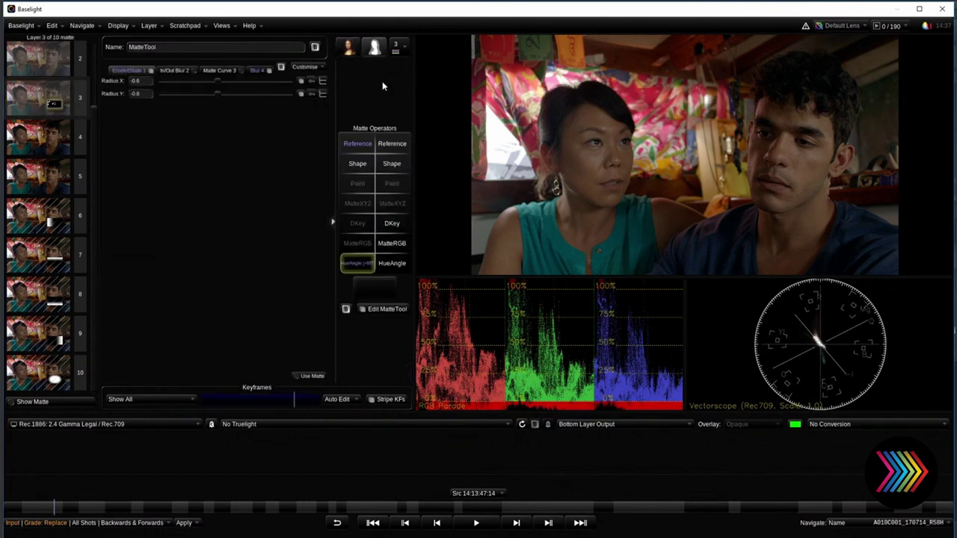
pyautogui.click(353, 50)
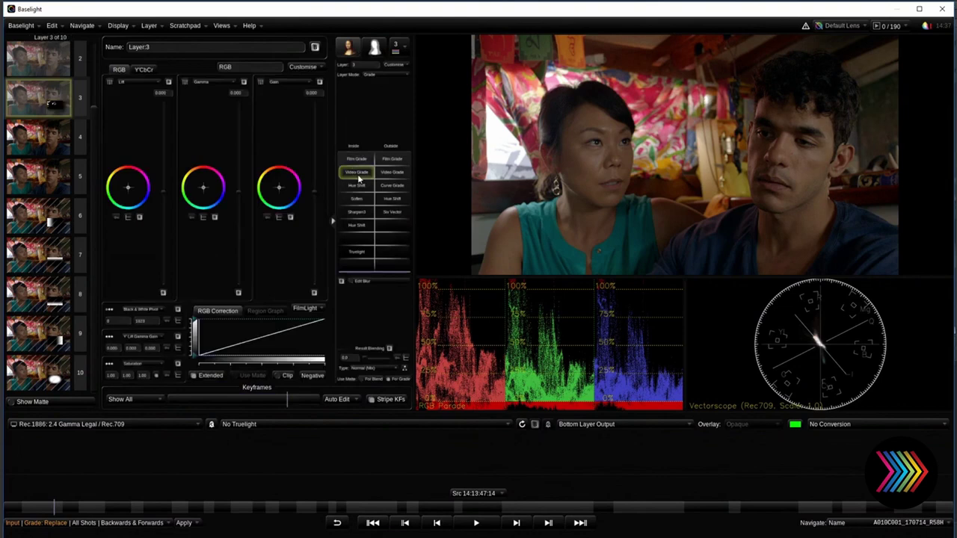
pyautogui.moveTo(290, 199); pyautogui.dragTo(319, 161)
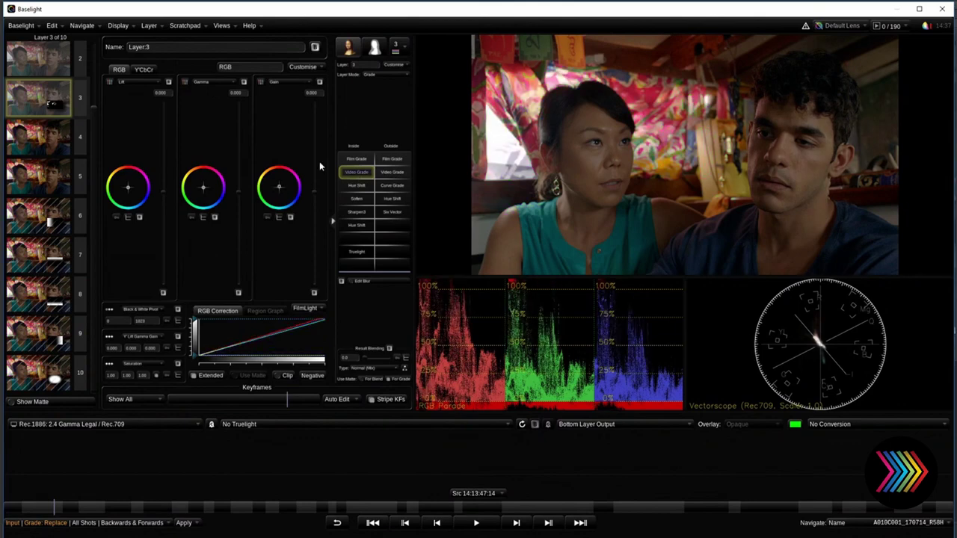
pyautogui.click(375, 46)
pyautogui.click(357, 263)
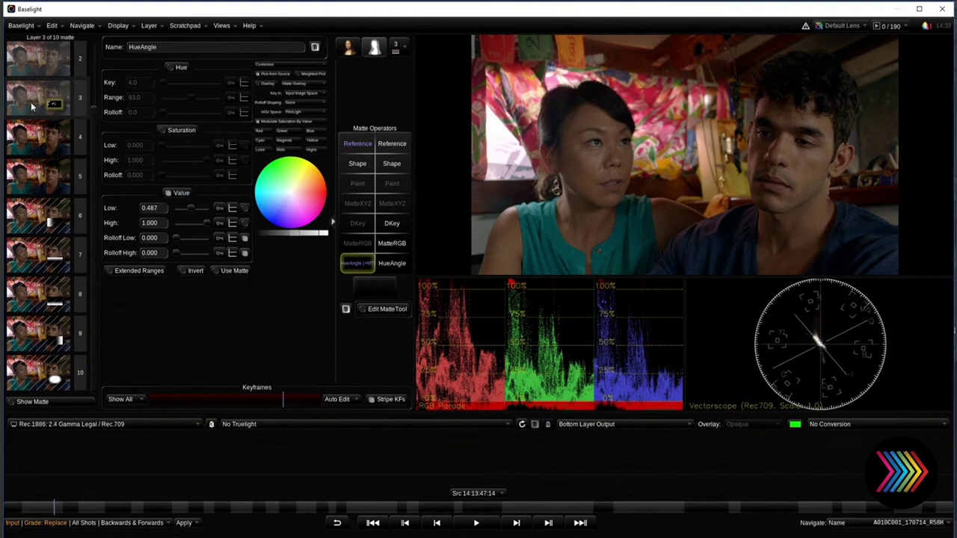
# Insert a new layer below layer 3 in the list and add a DKey matte to it
pyautogui.press('p')
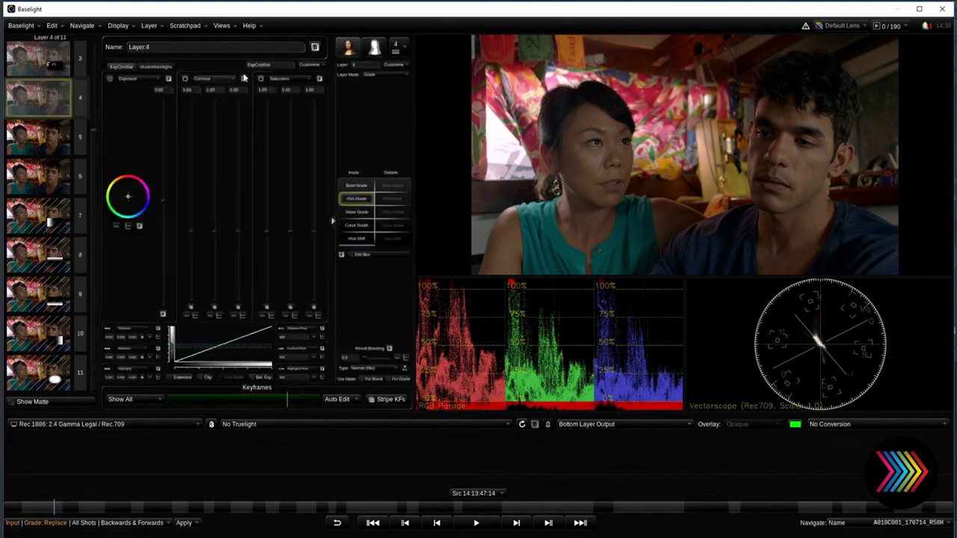
pyautogui.click(375, 46)
pyautogui.click(358, 222)
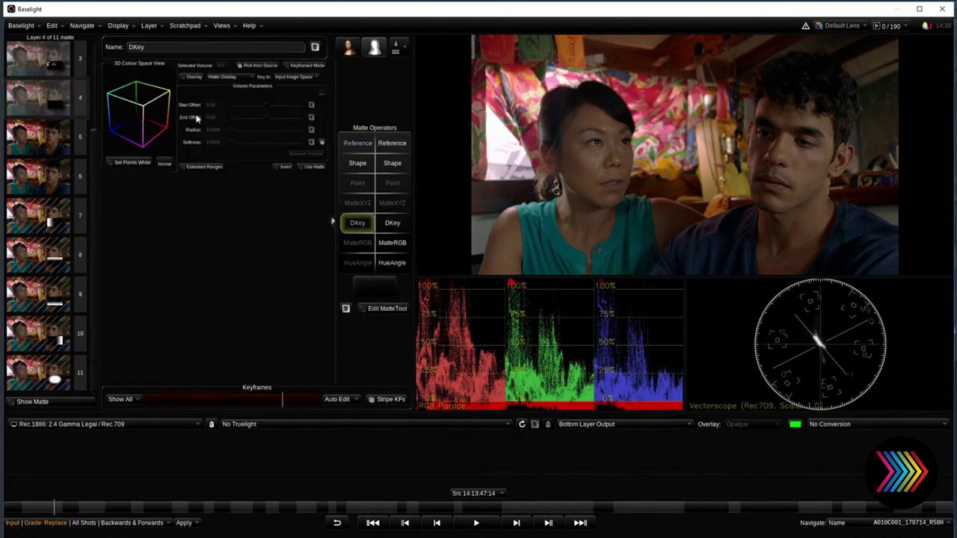
# Sample the woman's teal top with the DKey and refine the key with further samples in the image
pyautogui.click(540, 236)
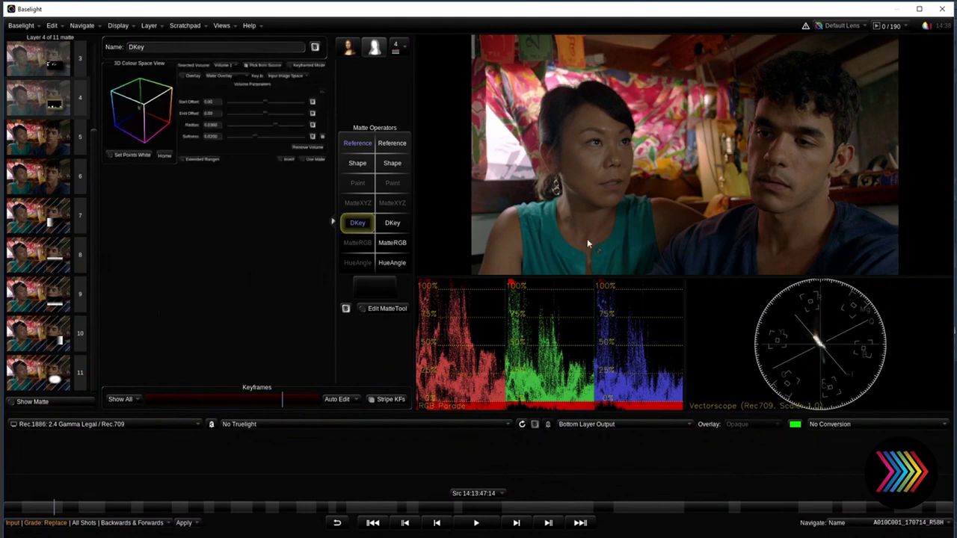
pyautogui.moveTo(545, 223); pyautogui.dragTo(539, 216)
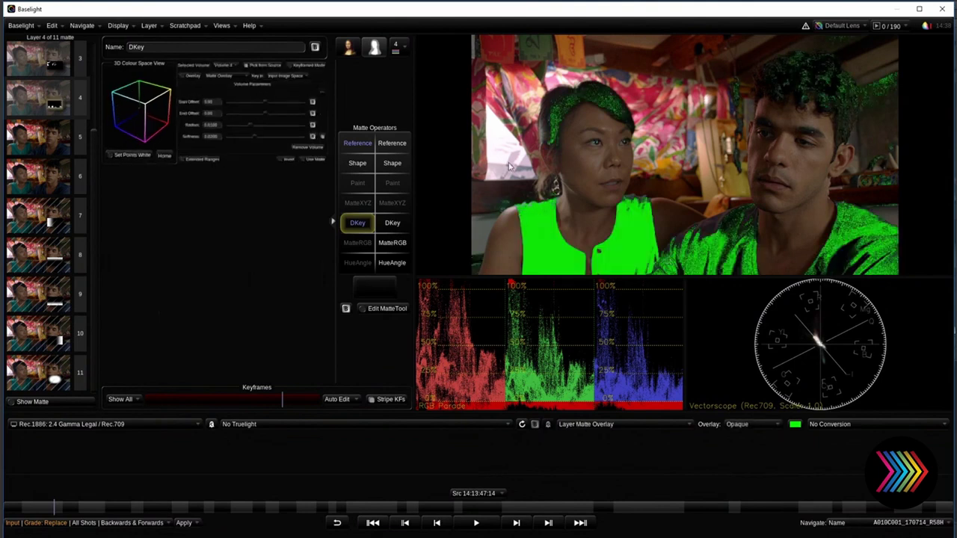
pyautogui.moveTo(509, 166); pyautogui.dragTo(482, 232)
pyautogui.moveTo(496, 164)
pyautogui.mouseDown()
pyautogui.moveTo(500, 236)
pyautogui.moveTo(543, 235)
pyautogui.moveTo(539, 216)
pyautogui.moveTo(547, 237)
pyautogui.mouseUp()
pyautogui.moveTo(644, 259); pyautogui.dragTo(626, 262)
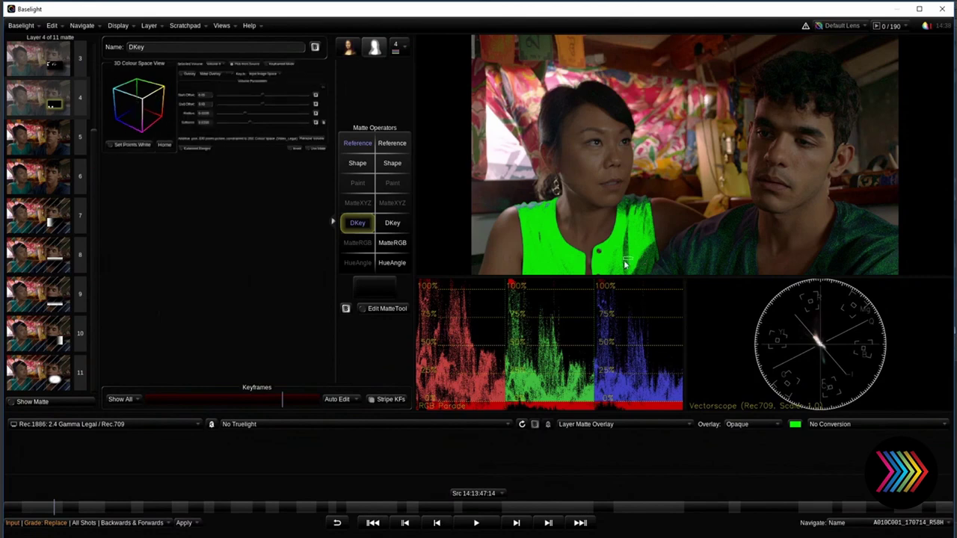
# Add a Shape to layer 4's matte, draw it freehand around the woman's top, and set a keyframe for it
pyautogui.click(357, 163)
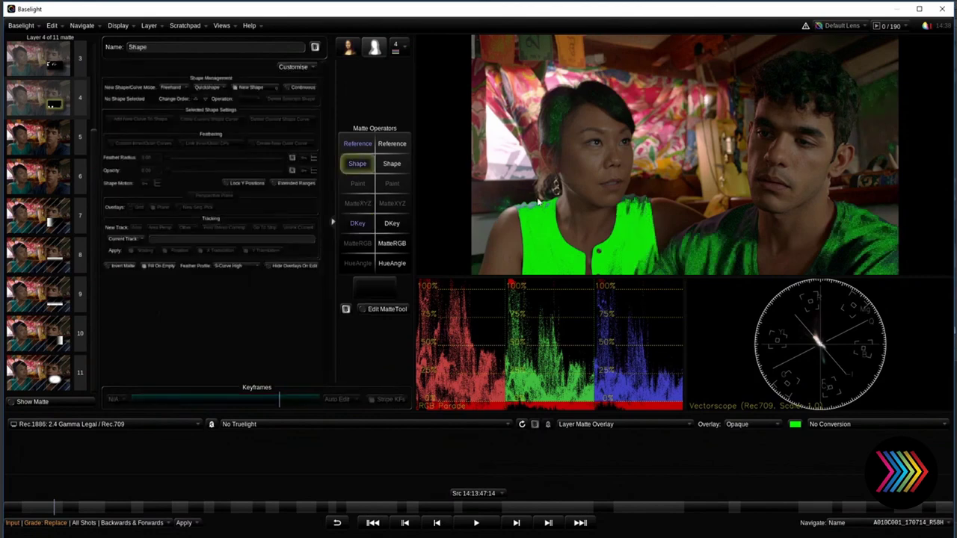
pyautogui.moveTo(568, 187)
pyautogui.mouseDown()
pyautogui.moveTo(508, 212)
pyautogui.moveTo(514, 275)
pyautogui.moveTo(633, 284)
pyautogui.moveTo(662, 274)
pyautogui.moveTo(676, 235)
pyautogui.moveTo(568, 189)
pyautogui.mouseUp()
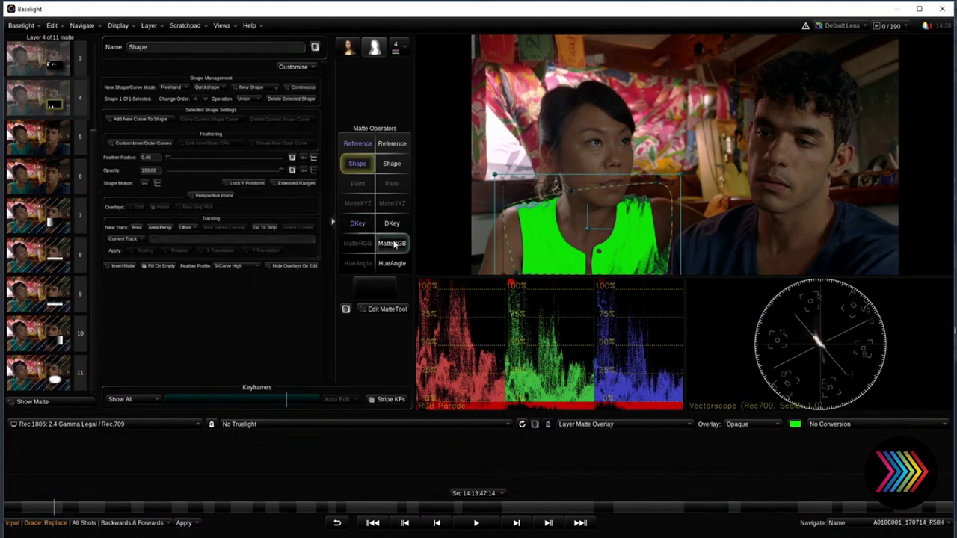
pyautogui.press('=')
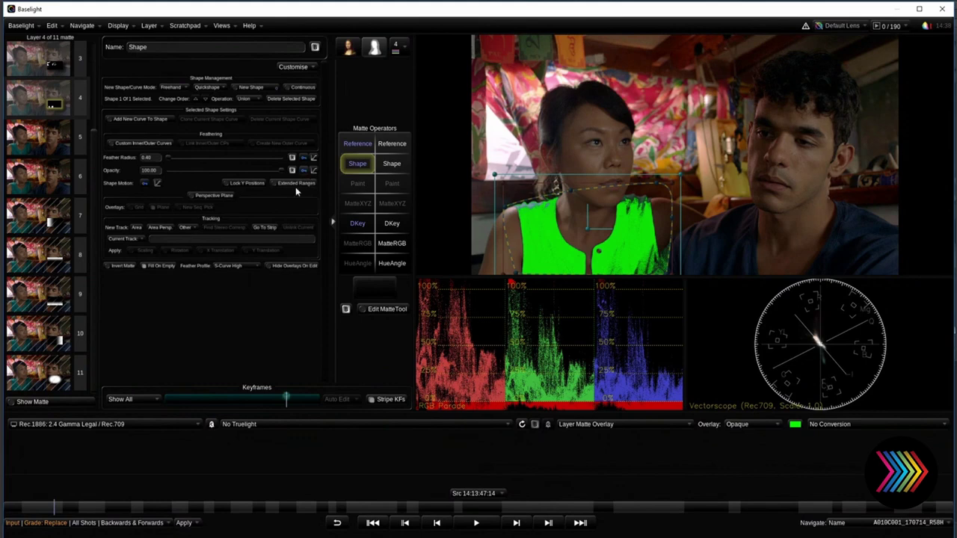
# Reposition the shape over the woman's top at an earlier frame and check the tracking at source frame 14:13:45:12
pyautogui.moveTo(256, 400); pyautogui.dragTo(194, 400)
pyautogui.moveTo(596, 250)
pyautogui.mouseDown()
pyautogui.moveTo(576, 222)
pyautogui.moveTo(556, 237)
pyautogui.mouseUp()
pyautogui.click(246, 397)
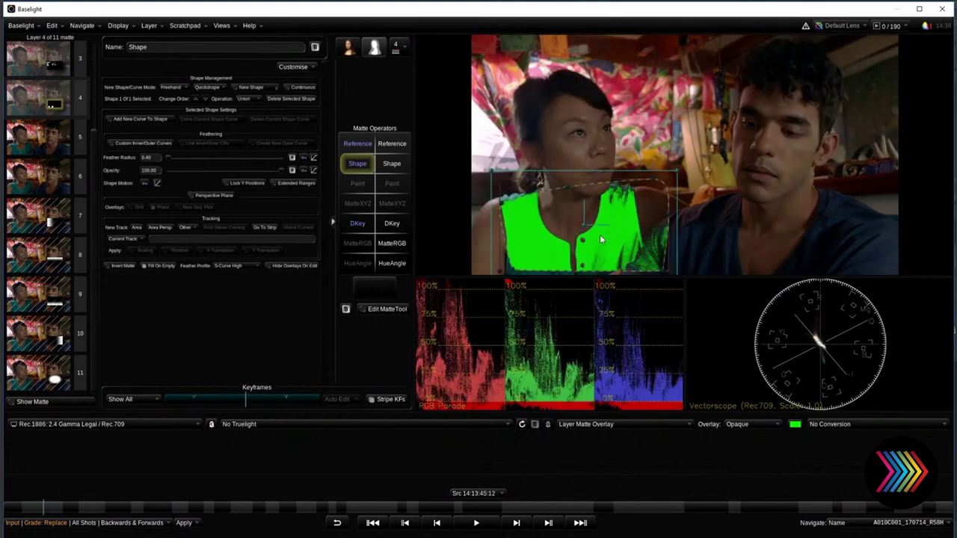
# At source frame 14:13:41:14, move the shape down over the woman's top to keyframe its new position
pyautogui.moveTo(244, 397); pyautogui.dragTo(168, 397)
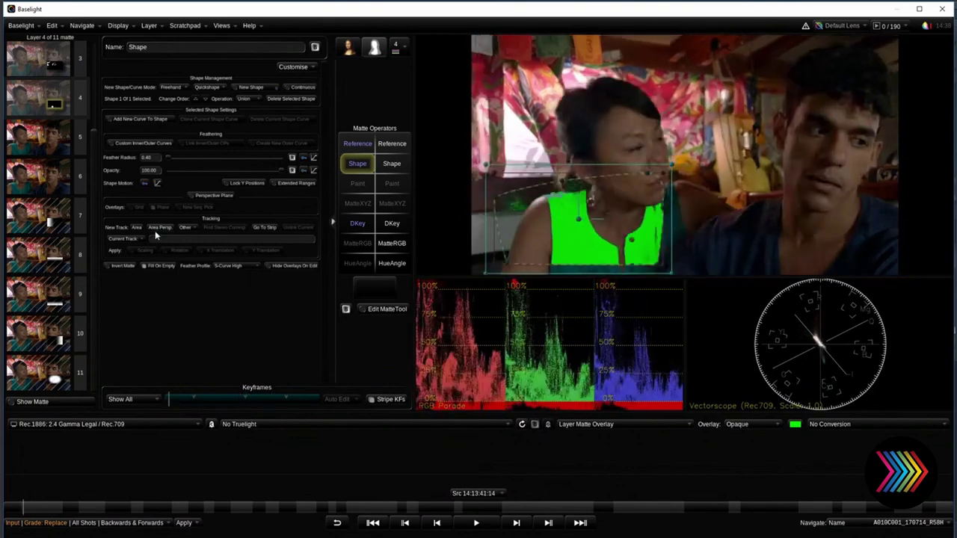
pyautogui.click(188, 227)
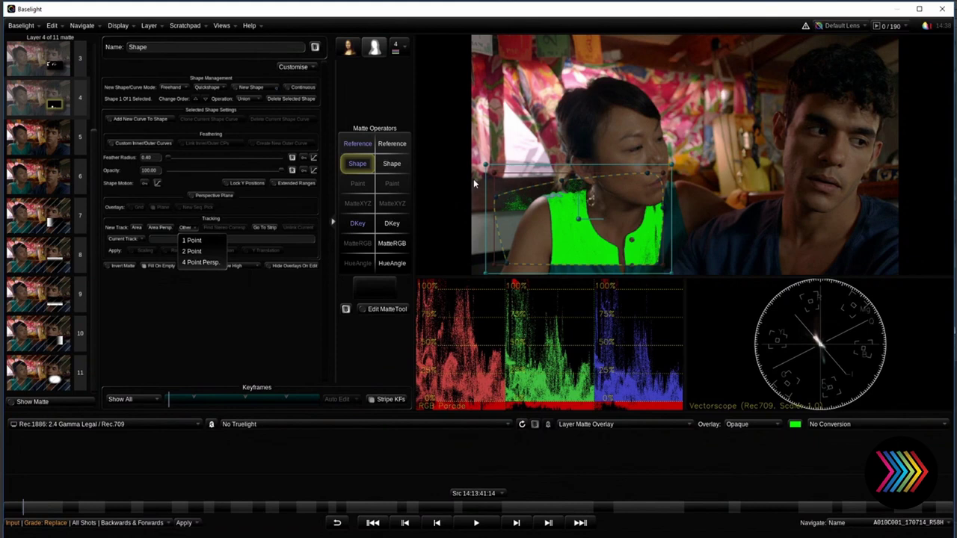
pyautogui.click(566, 222)
pyautogui.moveTo(579, 220); pyautogui.dragTo(592, 236)
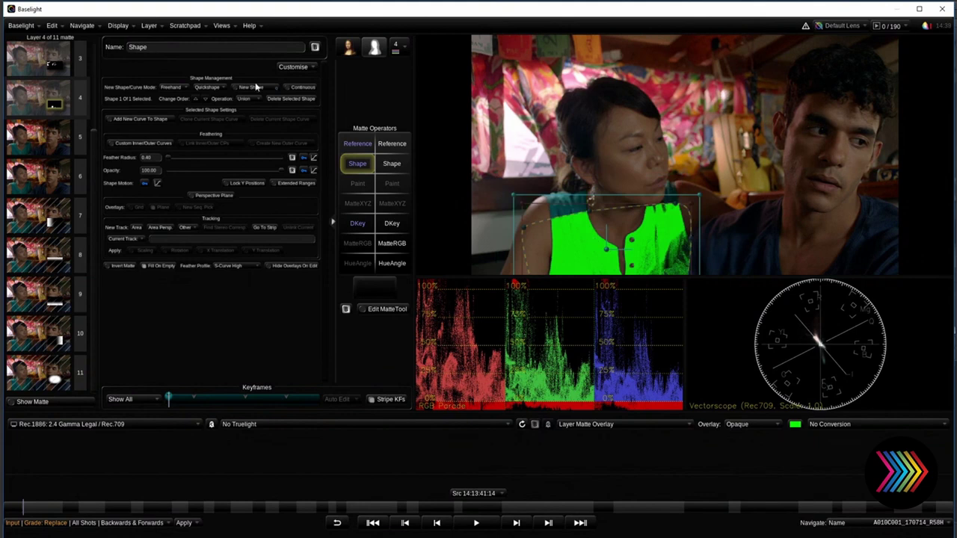
pyautogui.click(185, 88)
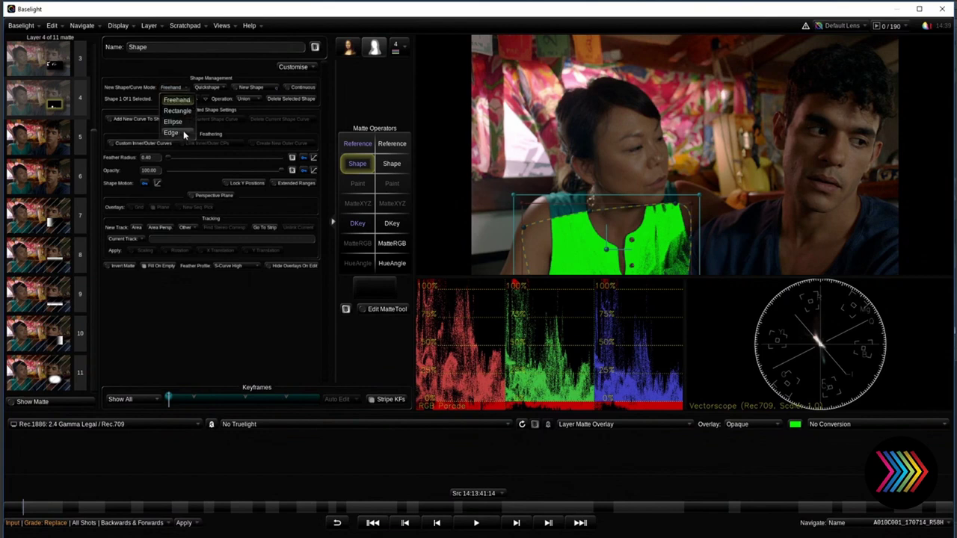
pyautogui.click(220, 87)
pyautogui.click(215, 88)
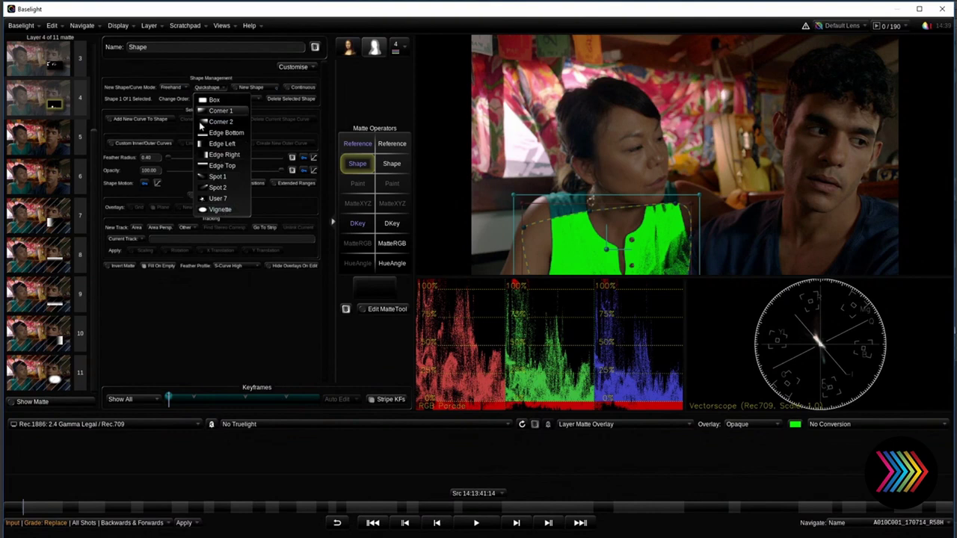
pyautogui.click(238, 71)
# Draw a second, closed irregular freehand shape over the woman's face and the colourful background between the two people
pyautogui.click(171, 91)
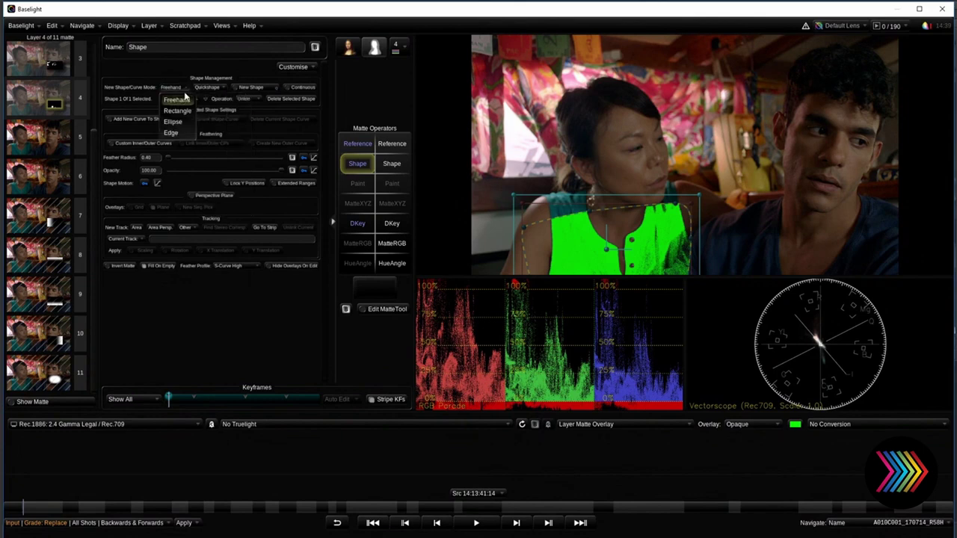
pyautogui.click(184, 99)
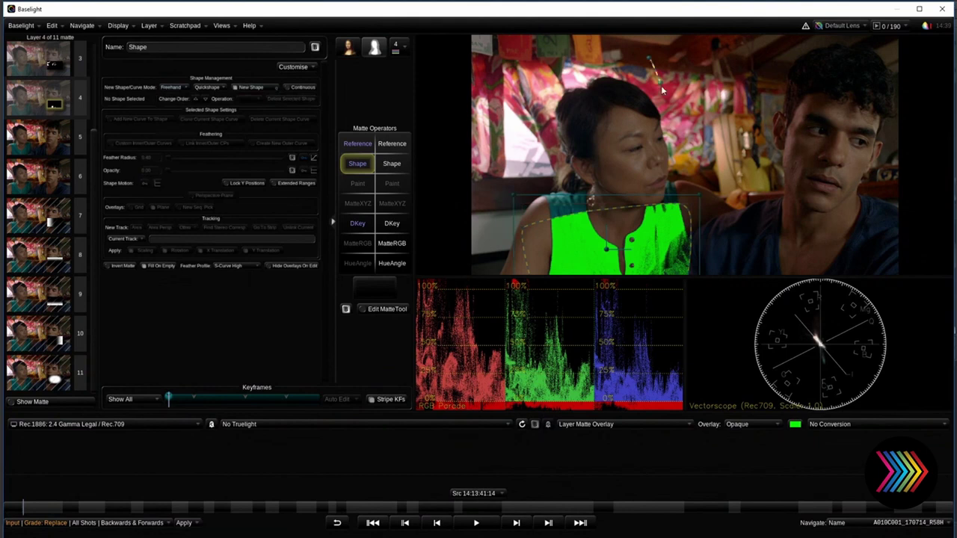
pyautogui.click(649, 58)
pyautogui.click(663, 104)
pyautogui.click(606, 113)
pyautogui.click(670, 128)
pyautogui.click(672, 128)
pyautogui.click(672, 157)
pyautogui.click(697, 122)
pyautogui.click(743, 150)
pyautogui.click(710, 97)
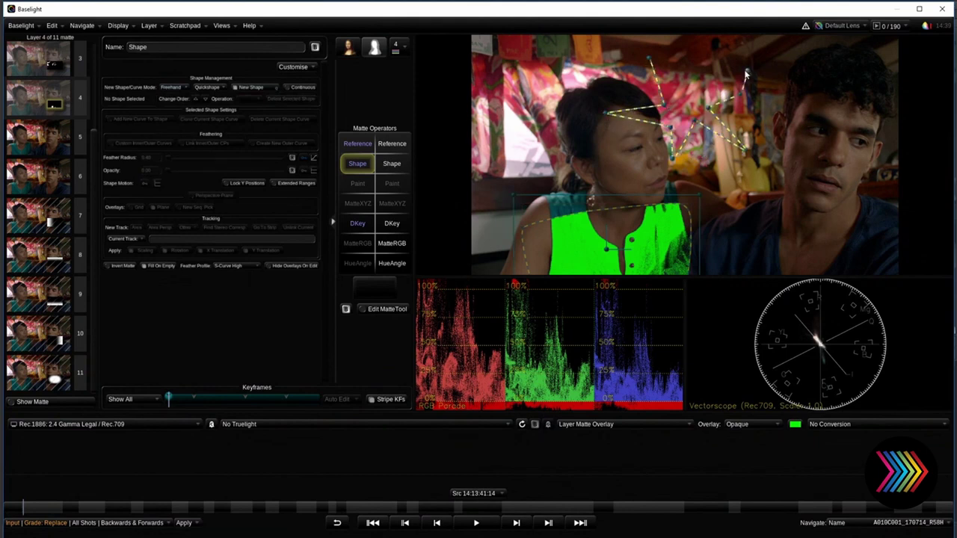
pyautogui.click(743, 71)
pyautogui.click(684, 91)
pyautogui.click(647, 58)
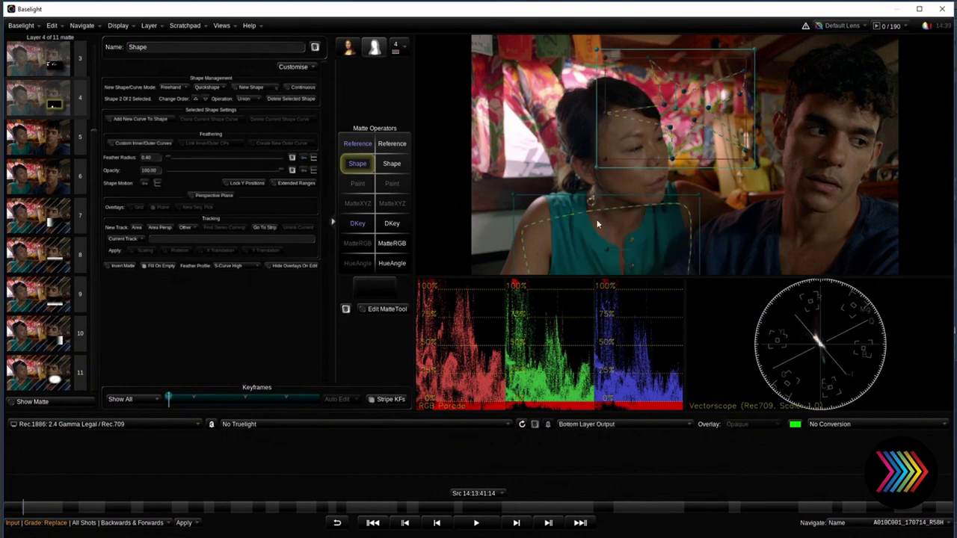
# Delete the shape around the woman's top and check the remaining freehand shape with the layer matte overlay
pyautogui.click(628, 198)
pyautogui.click(290, 119)
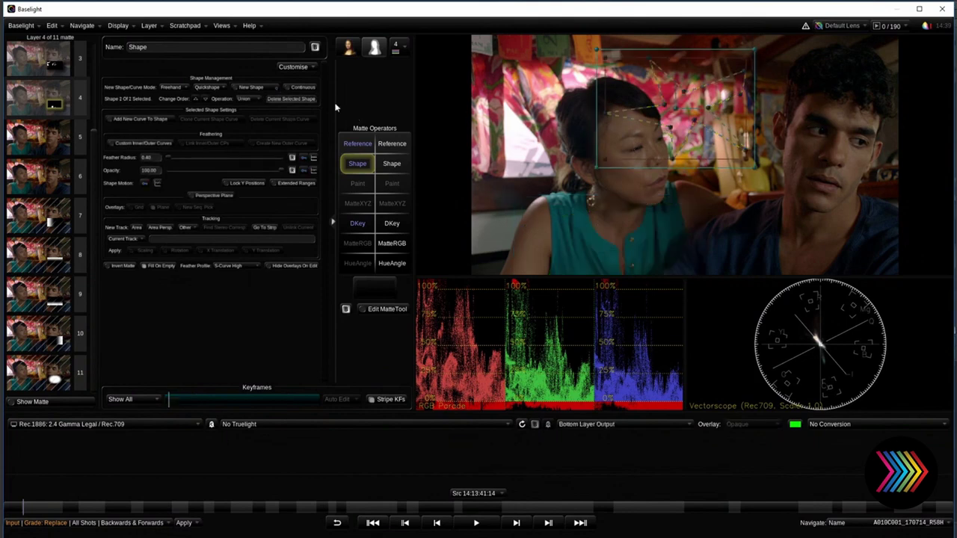
pyautogui.press('m')
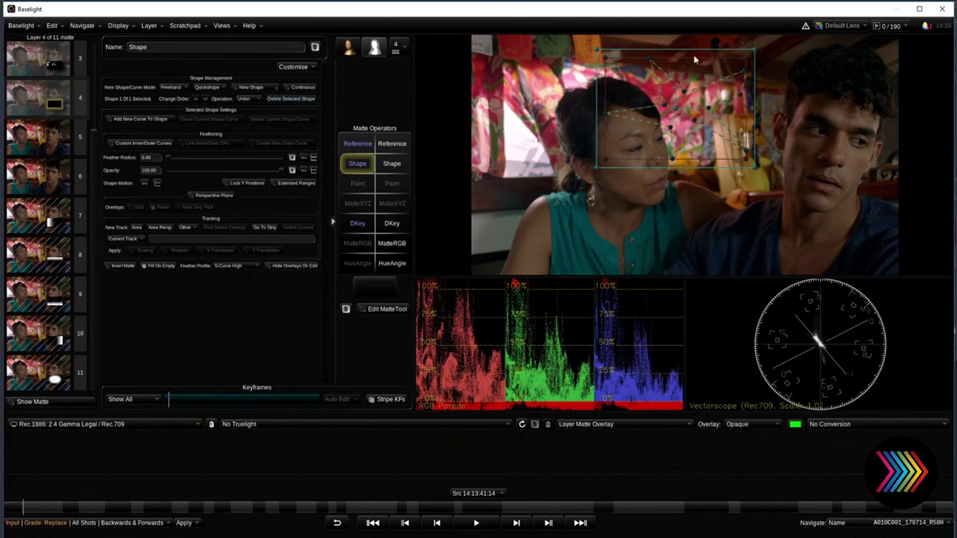
pyautogui.press('m')
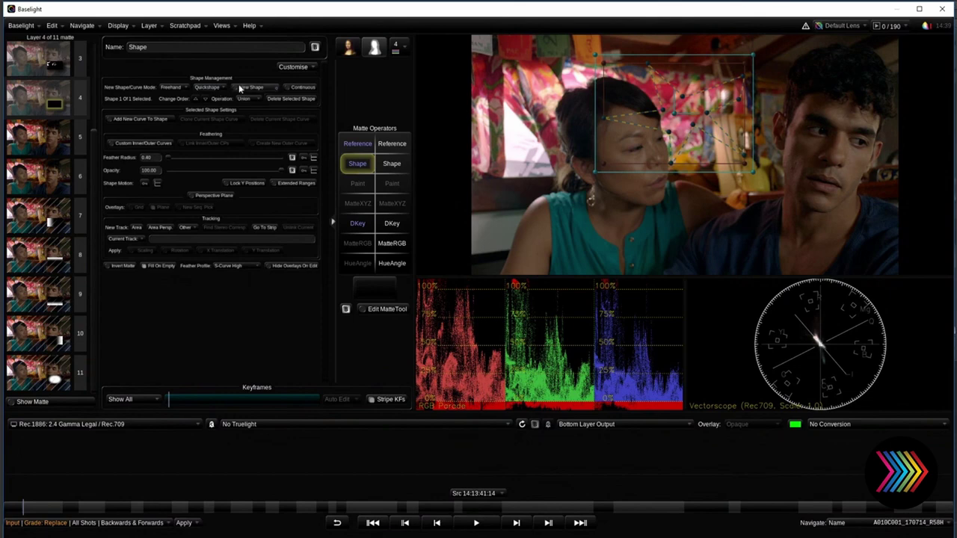
# Overwrite the User 7 quickshape preset with the selected freehand shape
pyautogui.click(306, 68)
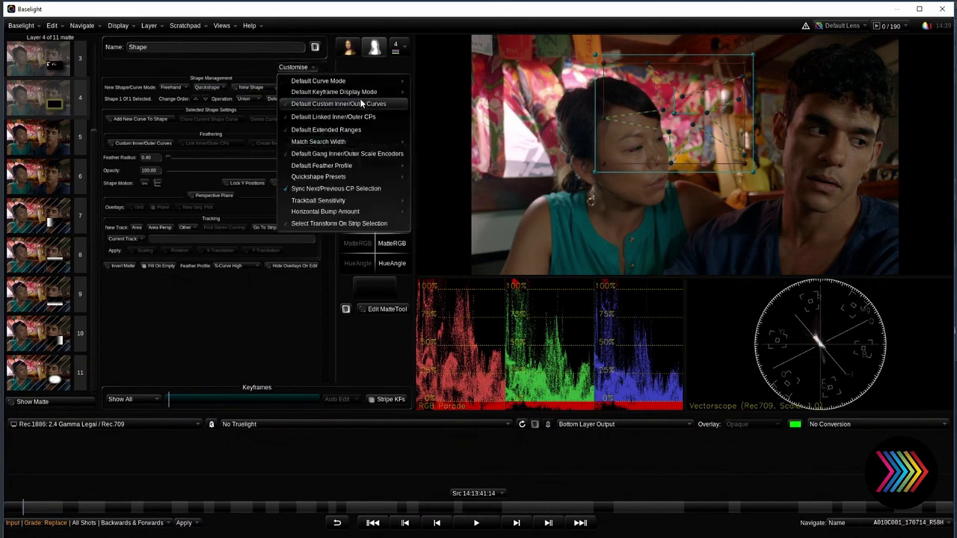
pyautogui.moveTo(336, 176)
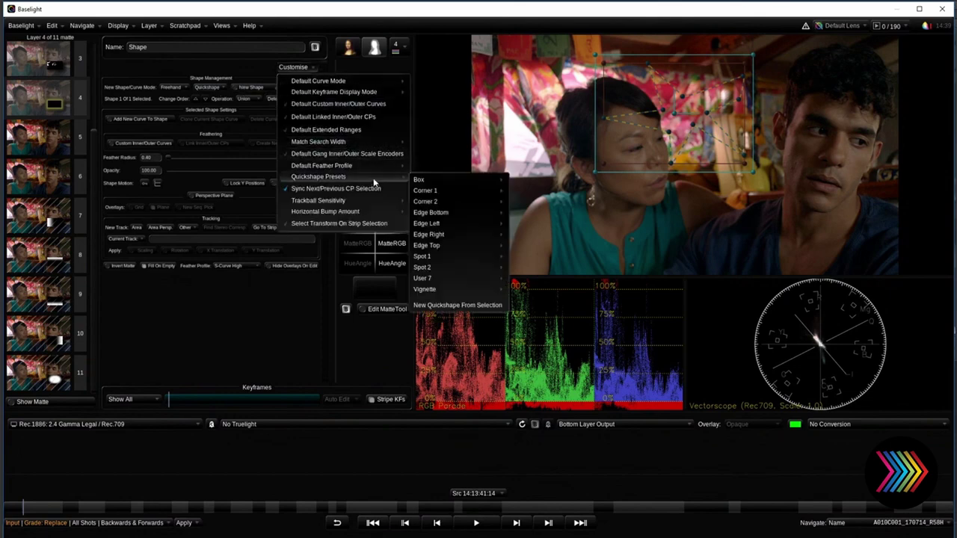
pyautogui.moveTo(463, 245)
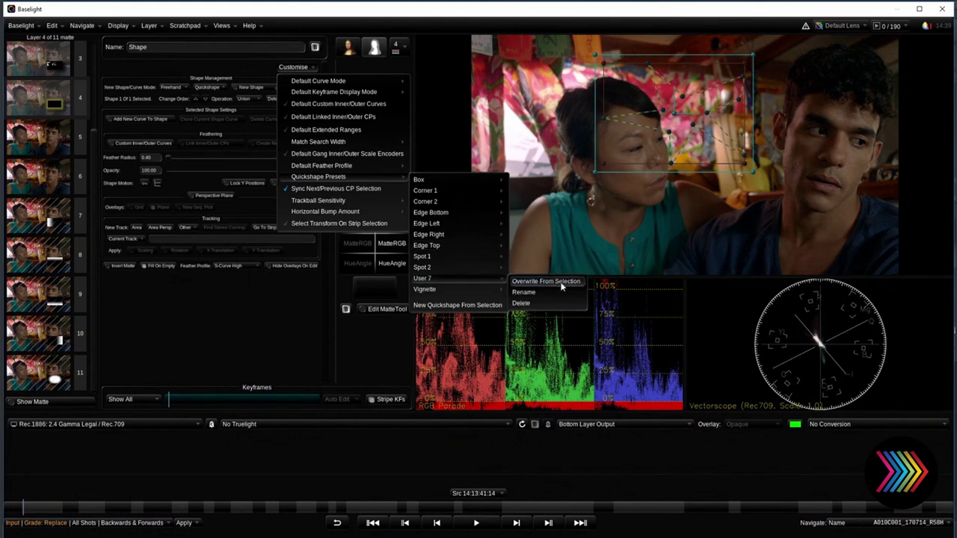
pyautogui.click(559, 281)
pyautogui.click(213, 88)
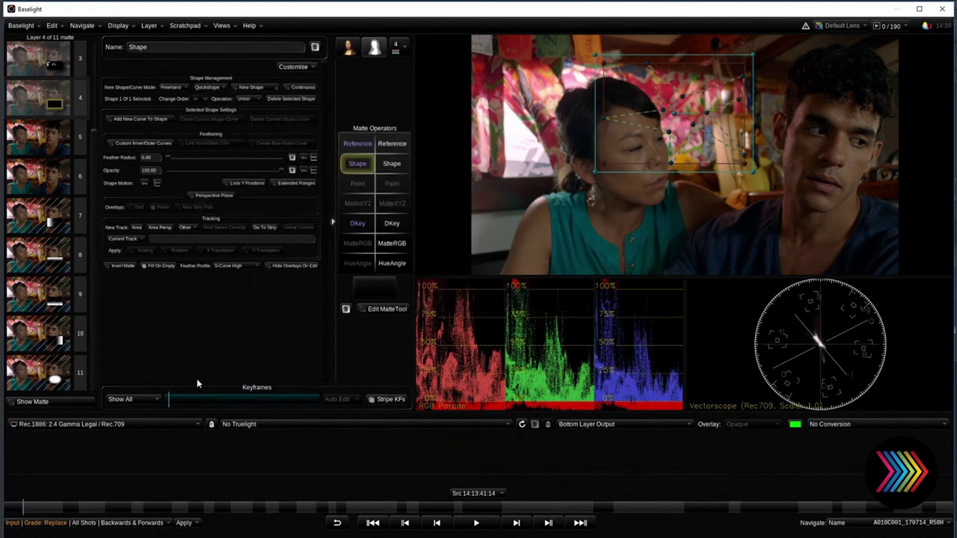
# At source frame 14:14:13:12, add the User 7 quickshape to layer 6's matte and move it over the window and the woman's hair
pyautogui.moveTo(65, 510); pyautogui.dragTo(91, 509)
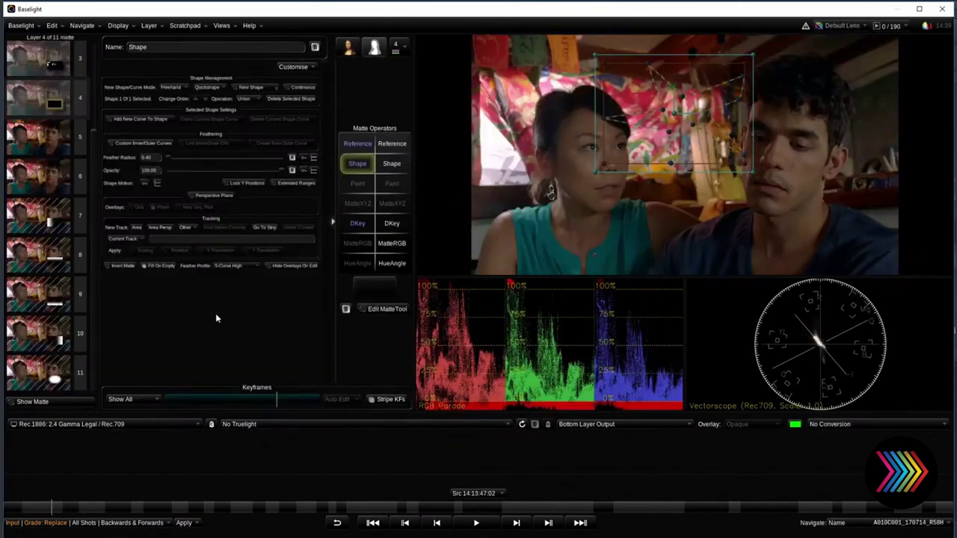
pyautogui.click(154, 511)
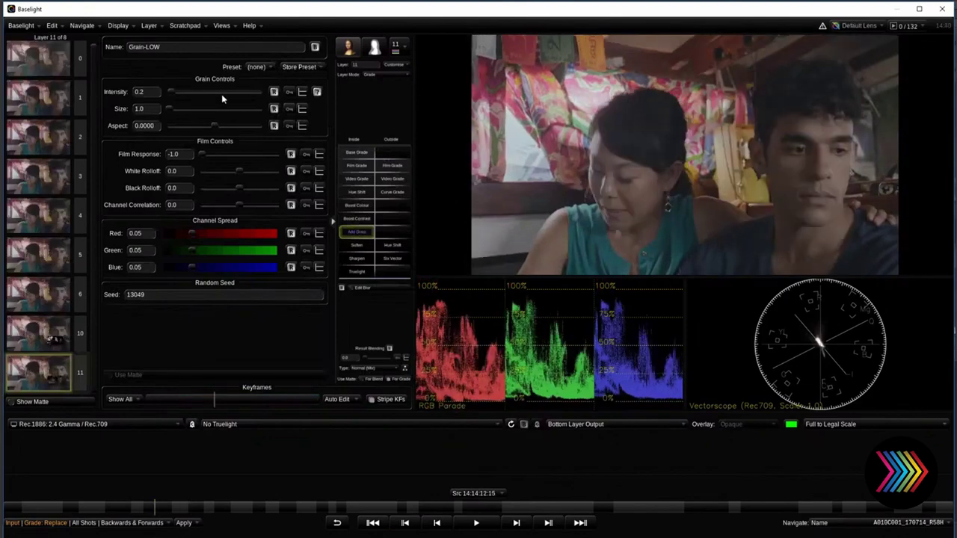
pyautogui.click(374, 47)
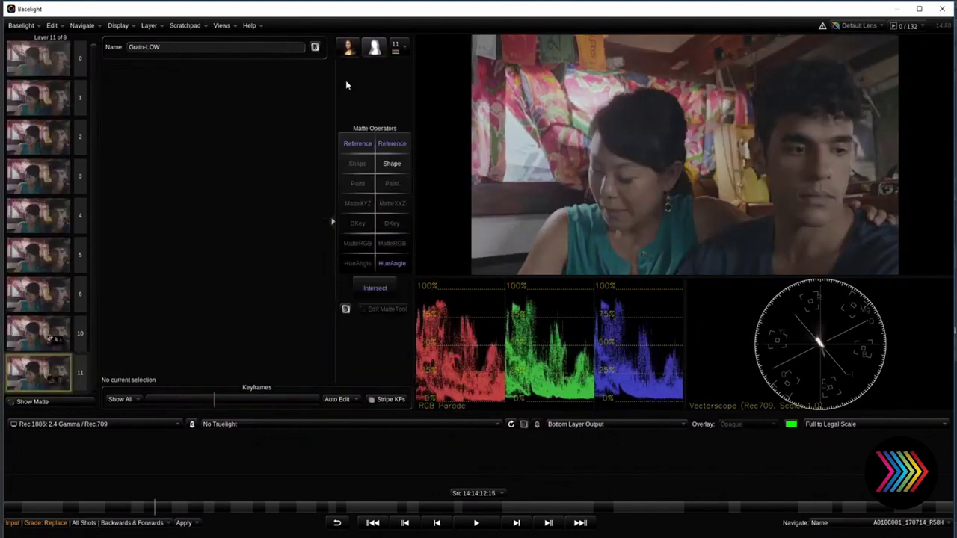
pyautogui.click(347, 48)
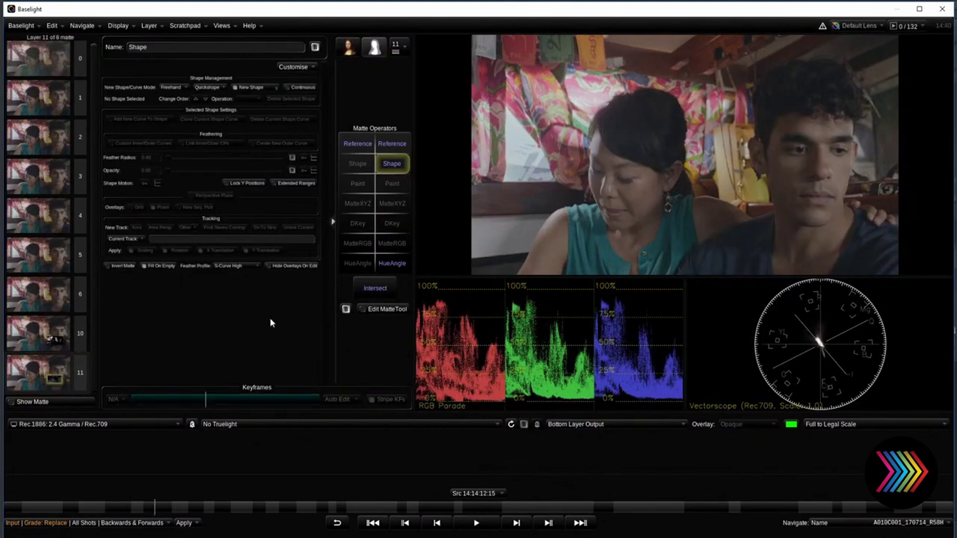
pyautogui.moveTo(165, 508)
pyautogui.mouseDown()
pyautogui.moveTo(180, 525)
pyautogui.moveTo(200, 515)
pyautogui.mouseUp()
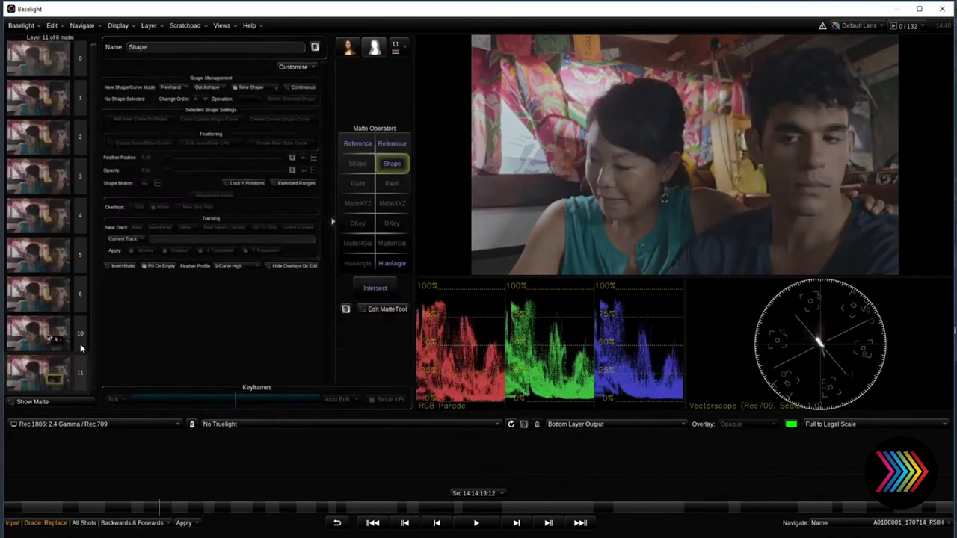
pyautogui.click(42, 301)
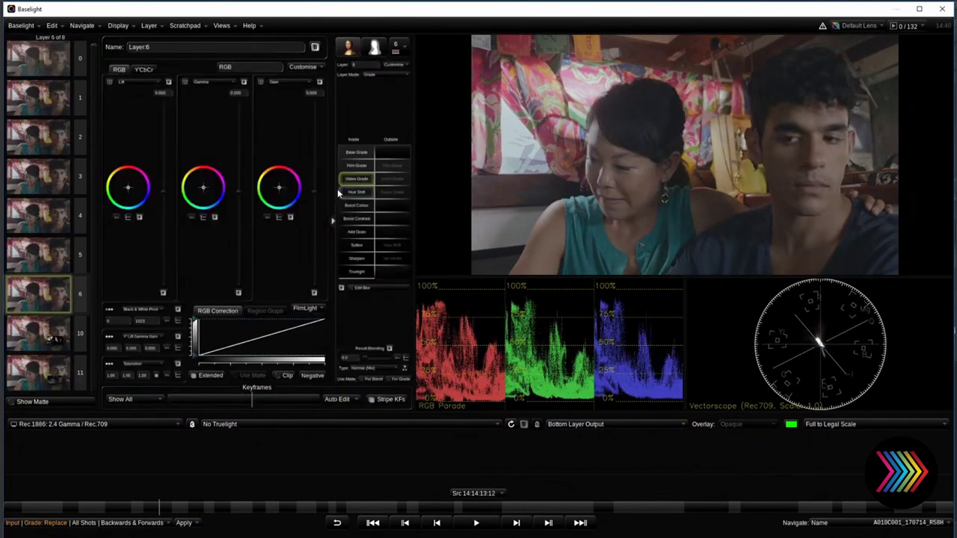
pyautogui.click(373, 48)
pyautogui.click(357, 163)
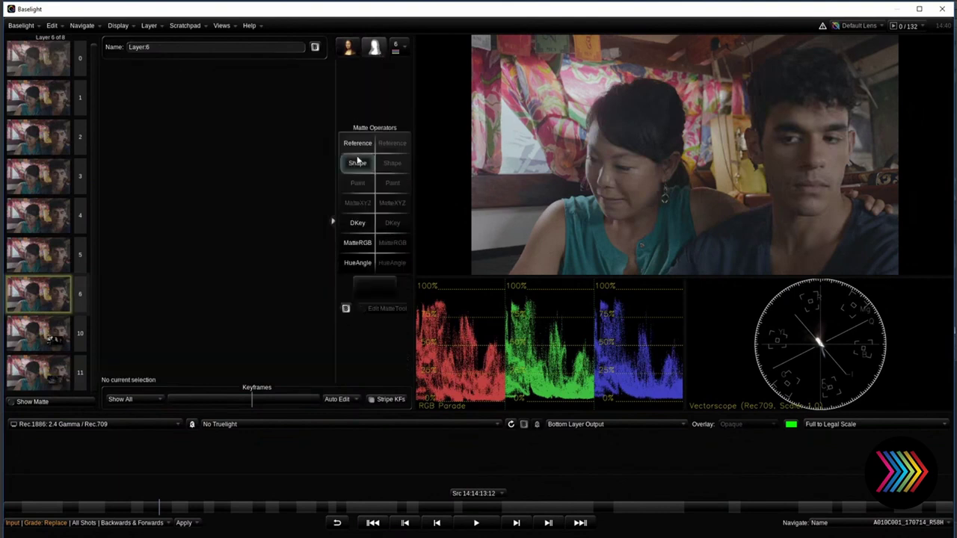
pyautogui.click(207, 88)
pyautogui.click(219, 198)
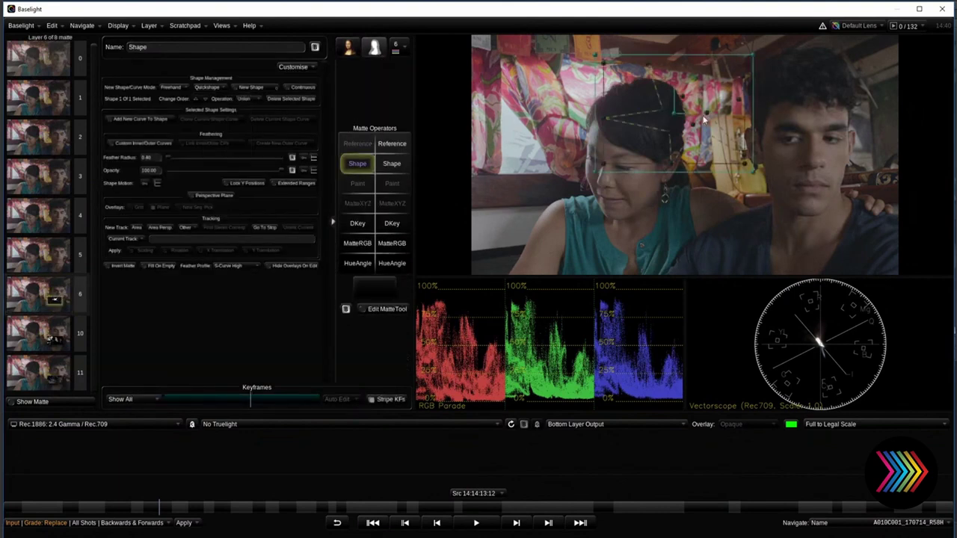
pyautogui.moveTo(617, 134); pyautogui.dragTo(636, 157)
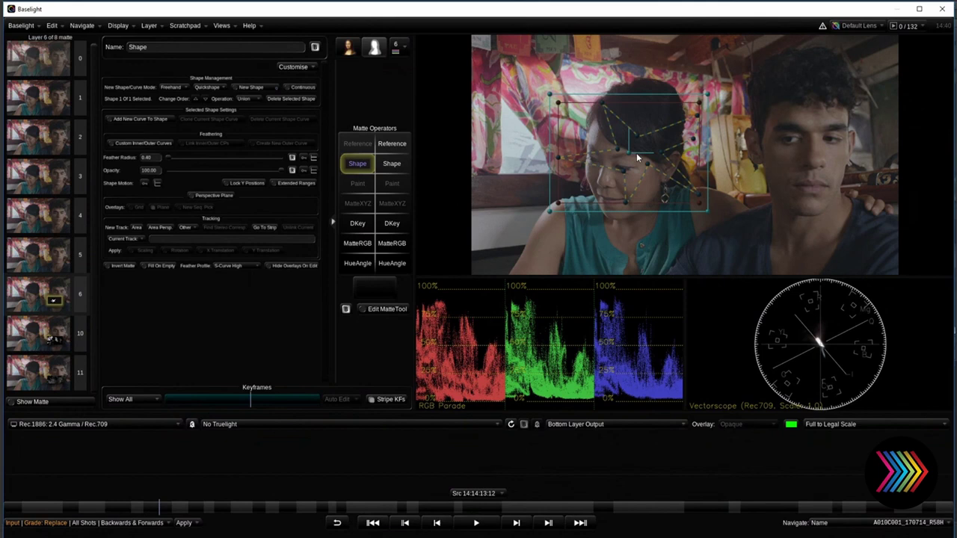
pyautogui.moveTo(636, 157); pyautogui.dragTo(576, 136)
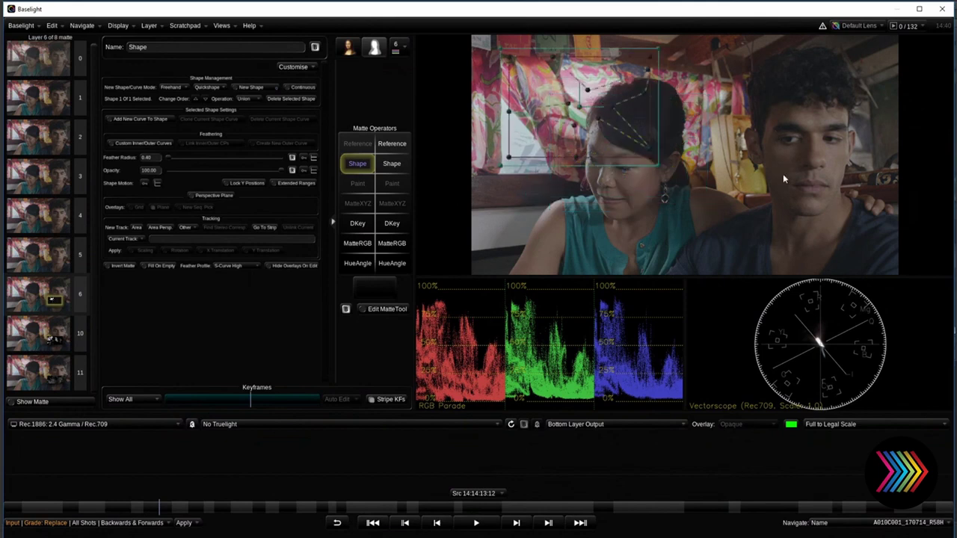
# Draw a second shape in Ellipse mode around the man's face on layer 6's matte
pyautogui.click(179, 86)
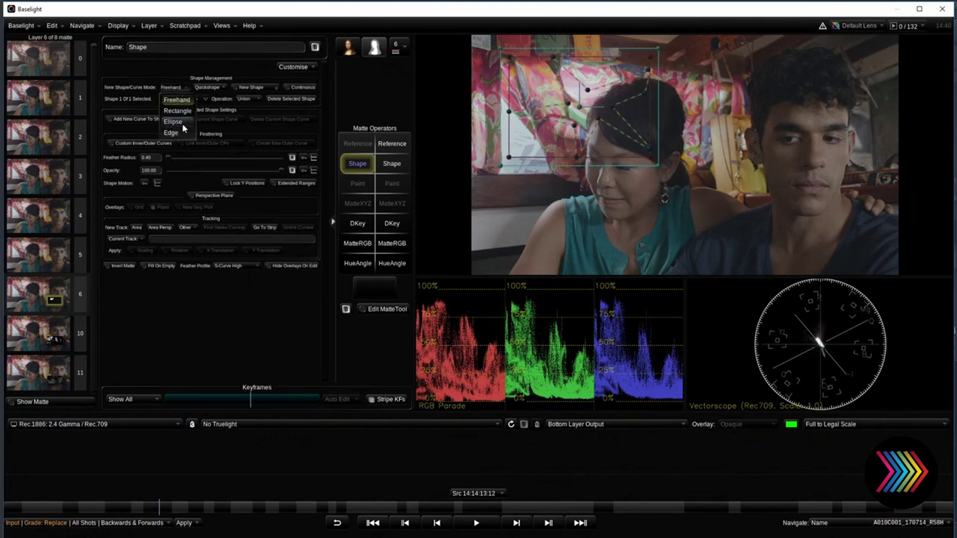
pyautogui.click(179, 122)
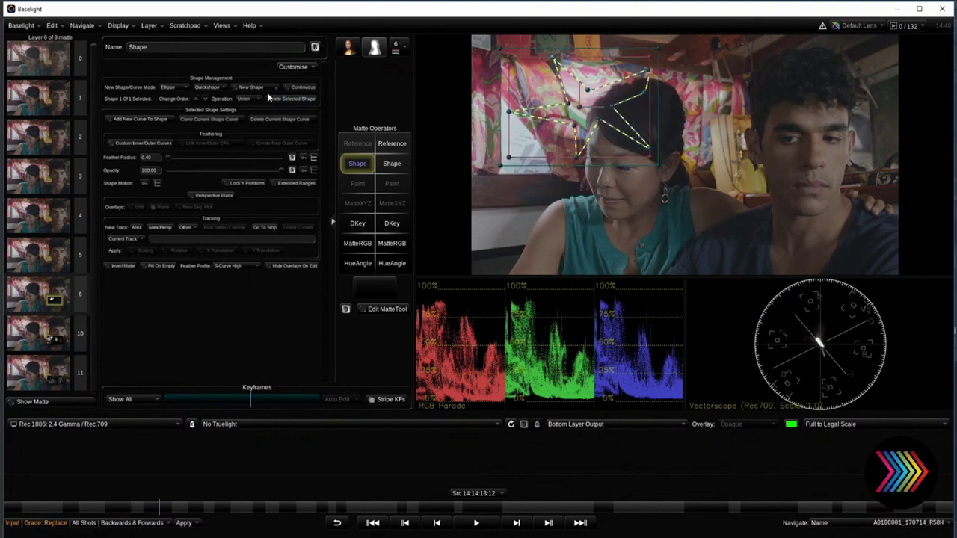
pyautogui.moveTo(773, 123); pyautogui.dragTo(806, 194)
pyautogui.moveTo(778, 138); pyautogui.dragTo(819, 177)
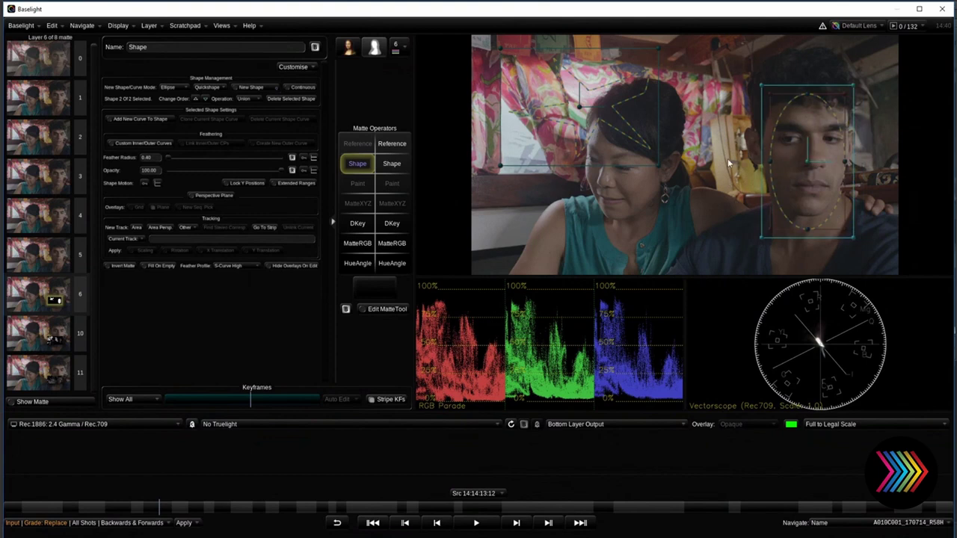
# Overwrite the User 7 quickshape preset with the ellipse around the man's face
pyautogui.click(287, 71)
pyautogui.moveTo(395, 178)
pyautogui.moveTo(434, 279)
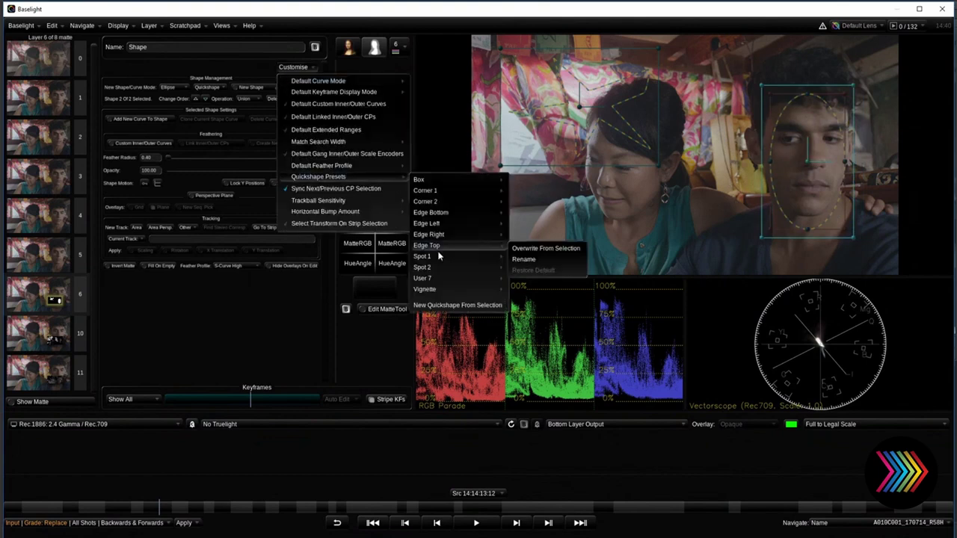
pyautogui.click(542, 281)
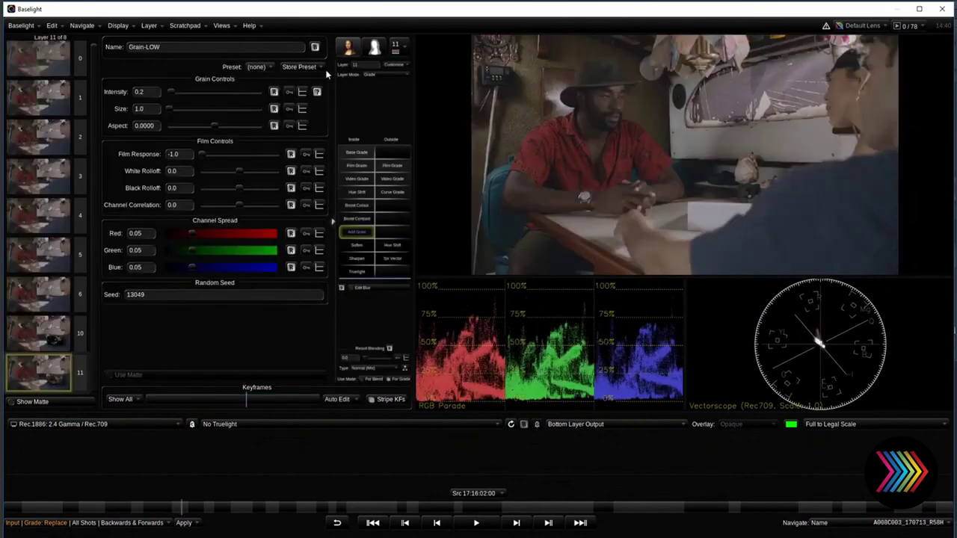
# At source frame 17:16:02:00, add the User 7 quickshape to layer 4's matte and move it between the two people
pyautogui.click(37, 224)
pyautogui.click(374, 46)
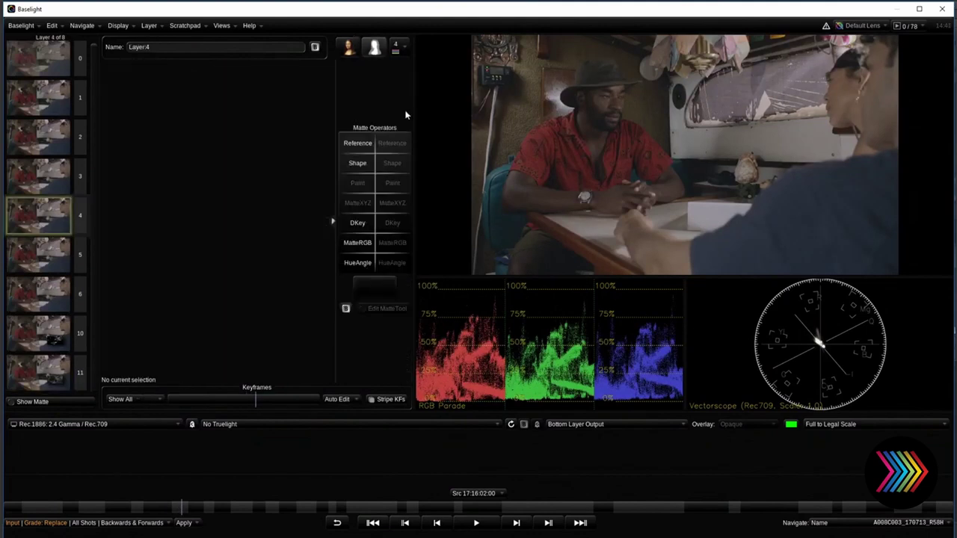
pyautogui.click(357, 163)
pyautogui.click(216, 89)
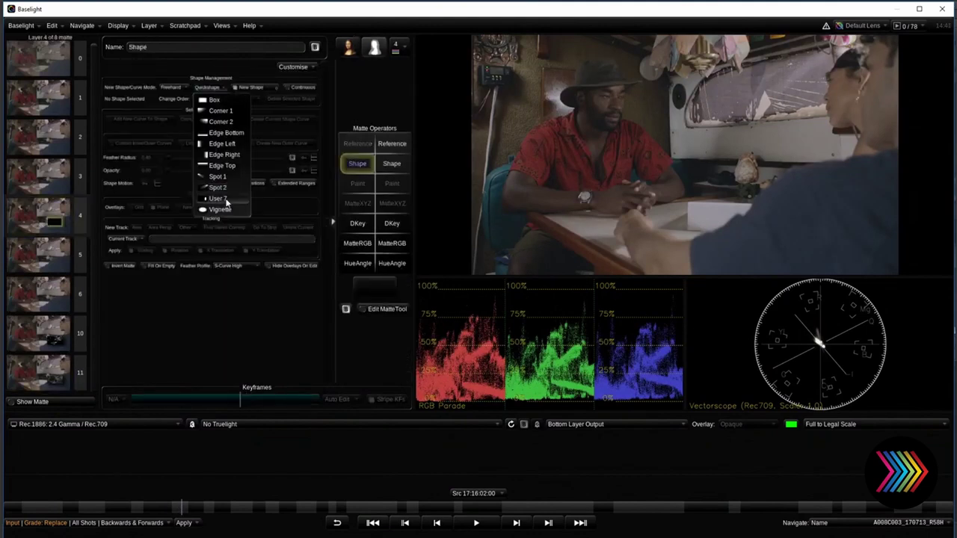
pyautogui.click(221, 207)
pyautogui.moveTo(803, 158); pyautogui.dragTo(665, 155)
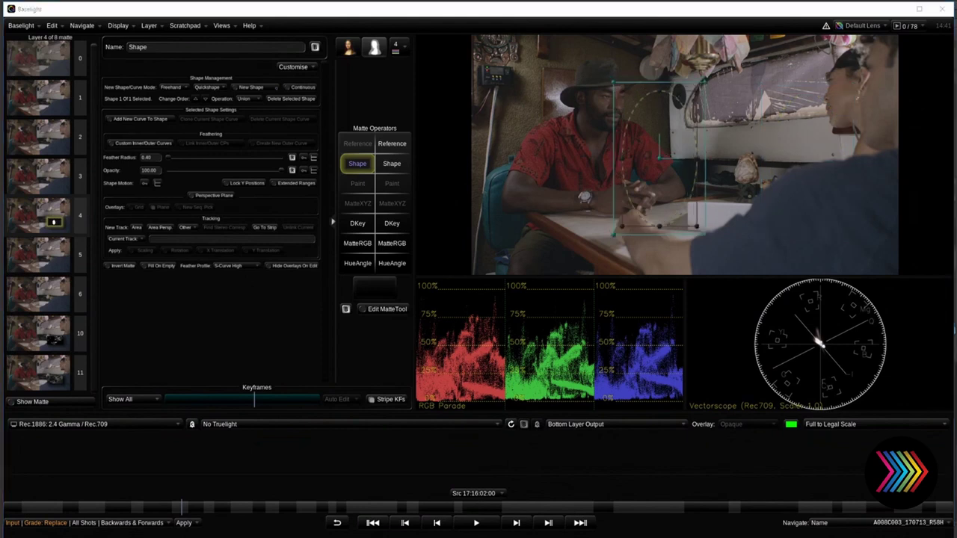
# Examine the commands for copying layers and stacks and the Apply options for passing a grade to other shots
pyautogui.click(302, 336)
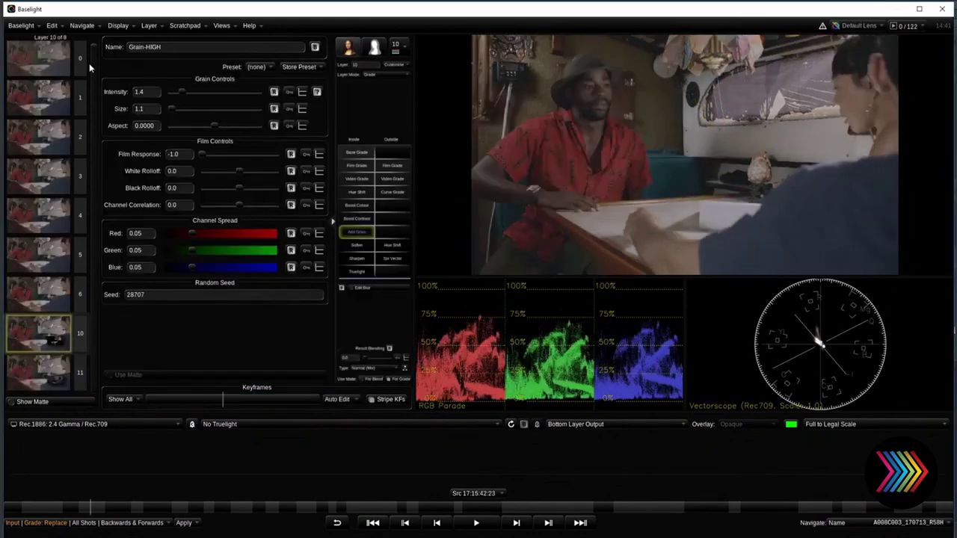
pyautogui.click(51, 25)
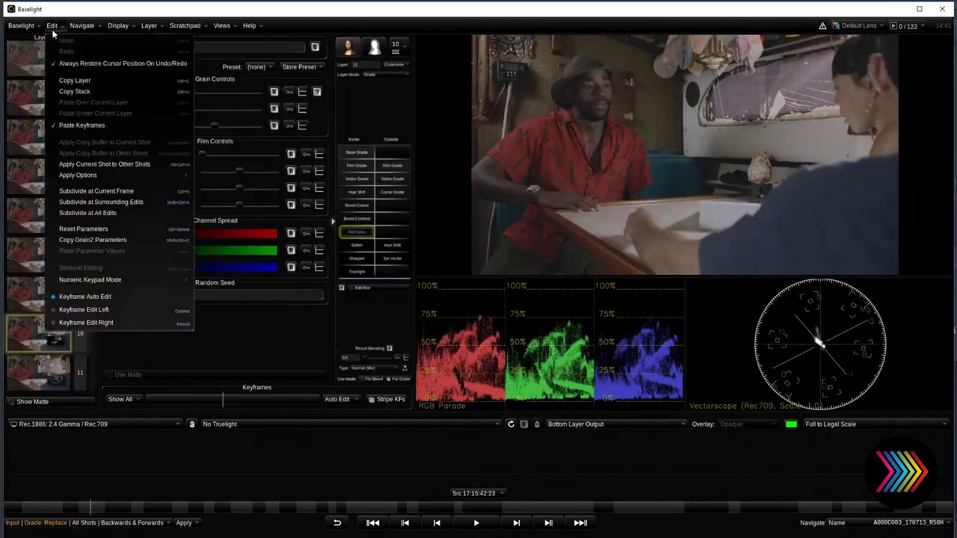
pyautogui.click(104, 84)
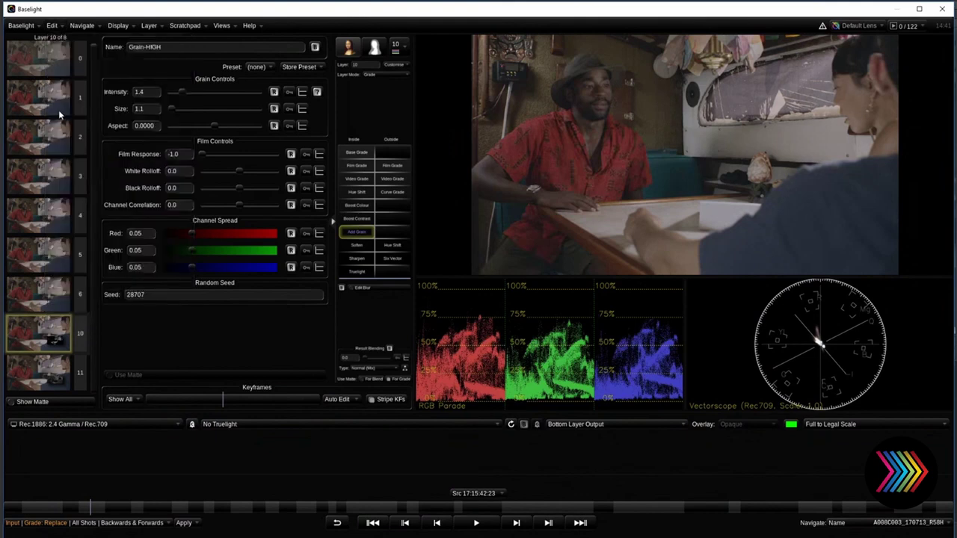
pyautogui.click(52, 26)
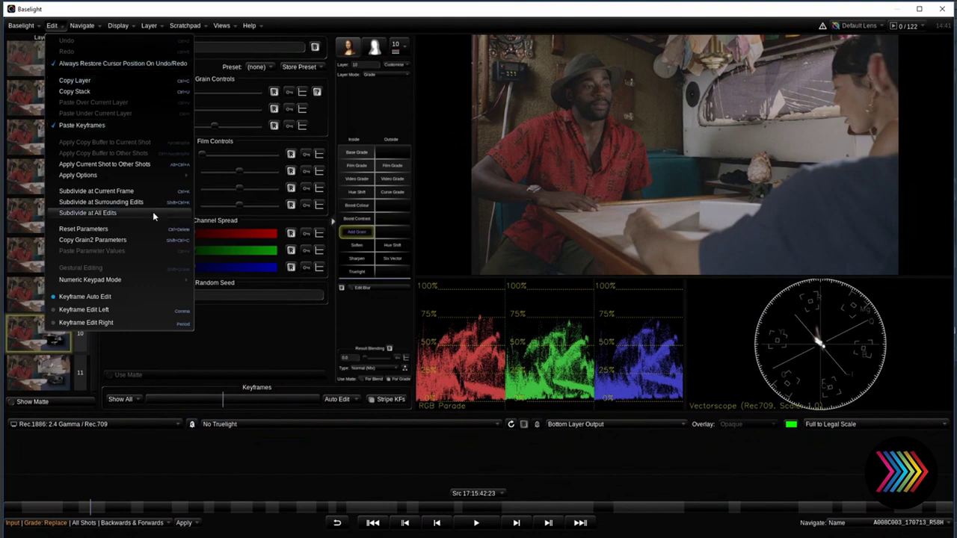
pyautogui.moveTo(159, 173)
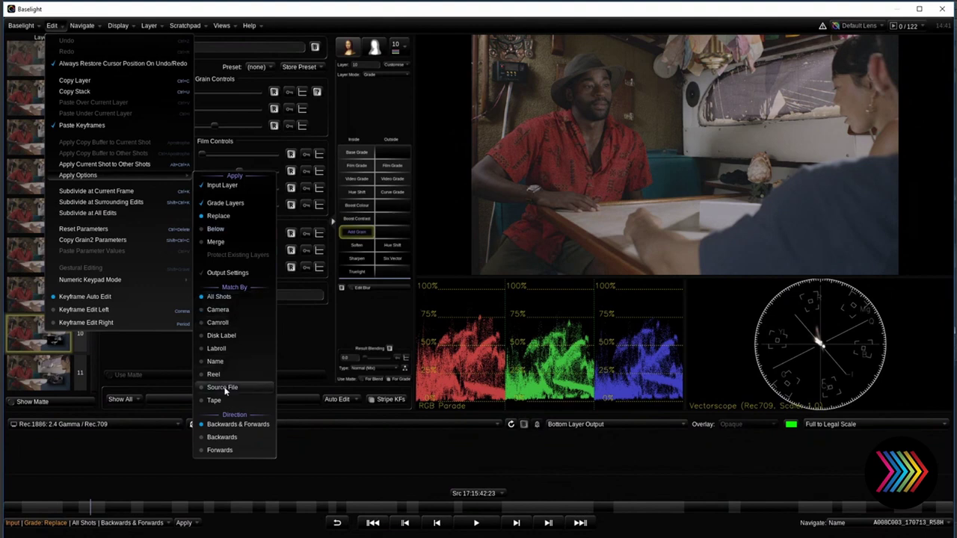
pyautogui.click(161, 354)
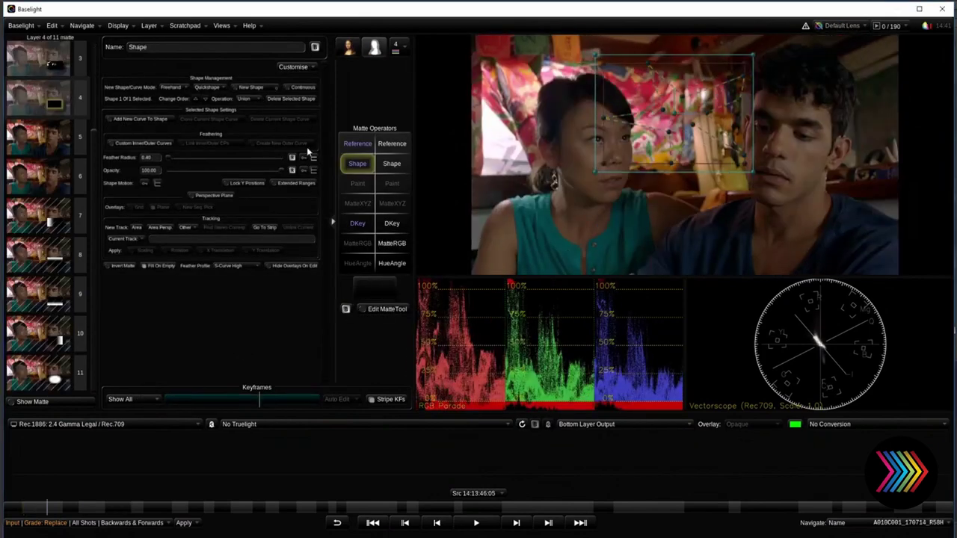
# Return to layer 4's grade at source frame 14:13:46:05 and view scratchpad pages 5 and 1 in the gallery
pyautogui.click(348, 46)
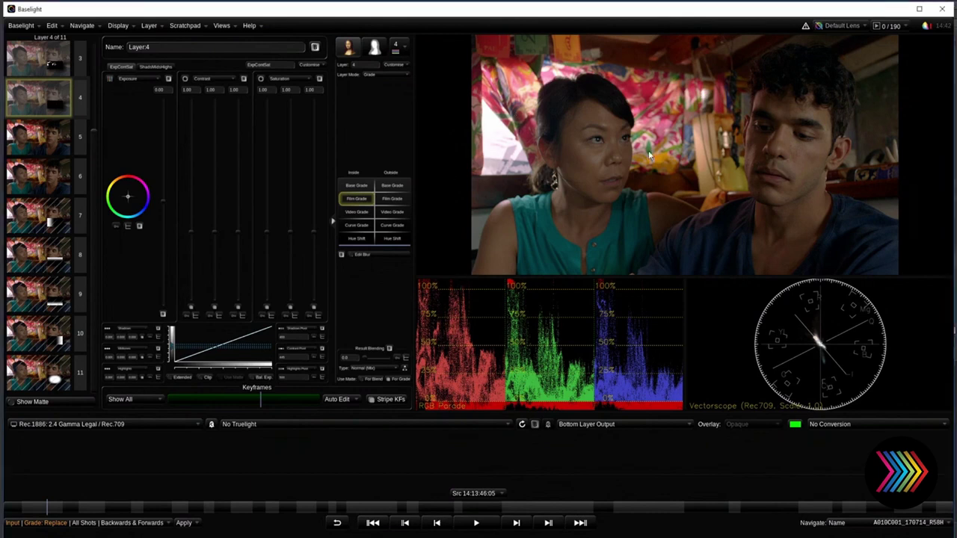
pyautogui.press('KP_0')
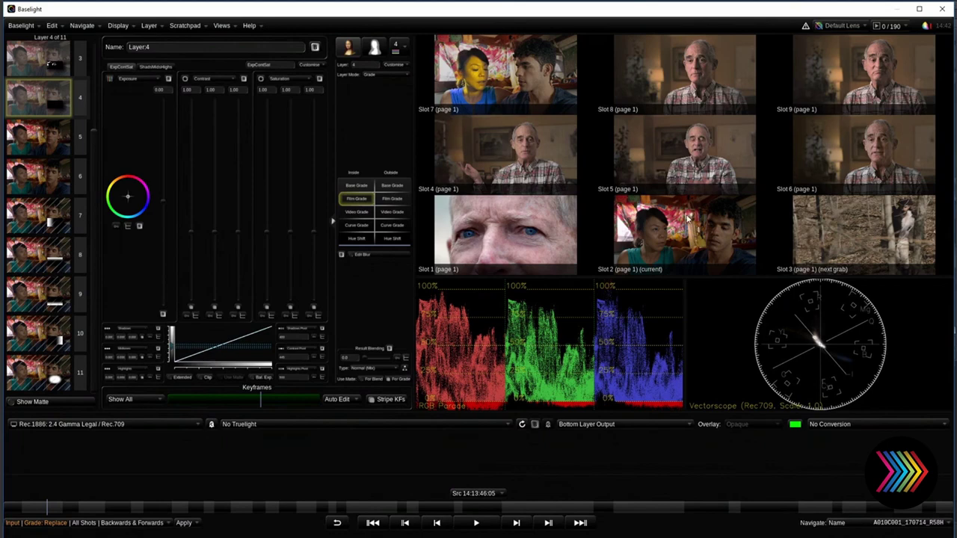
pyautogui.press('pagedown')
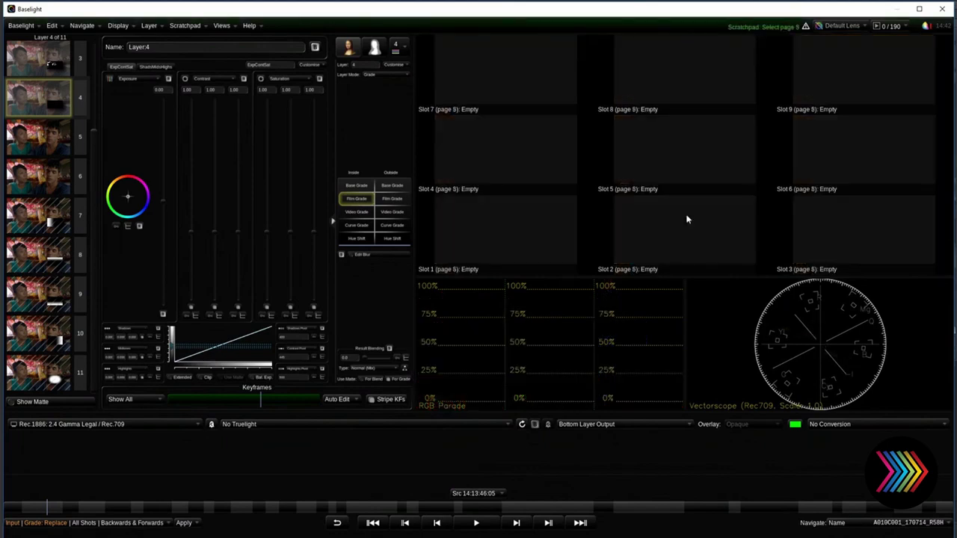
pyautogui.hotkey('ctrl', '1')
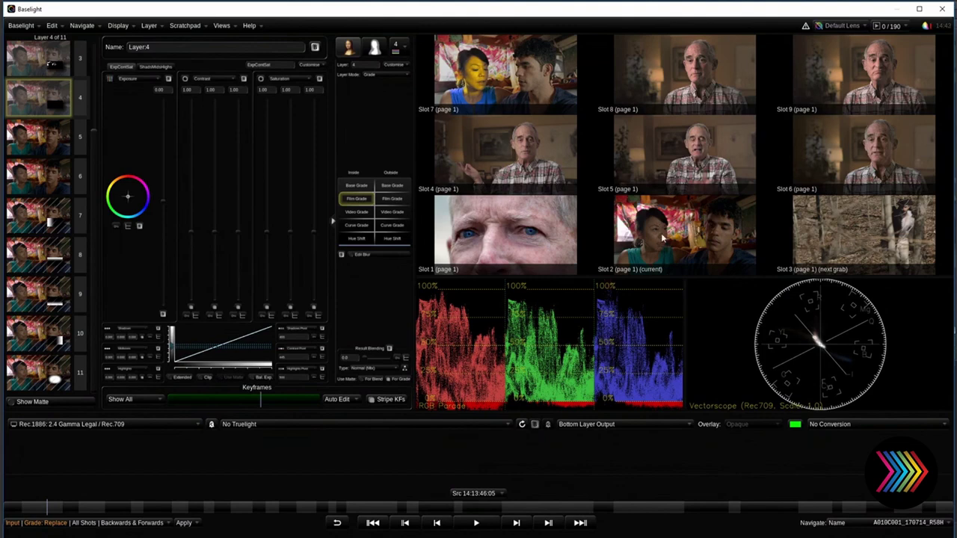
# Review the BLG and lens options, and view the Input layer's colour space and stack settings
pyautogui.click(841, 25)
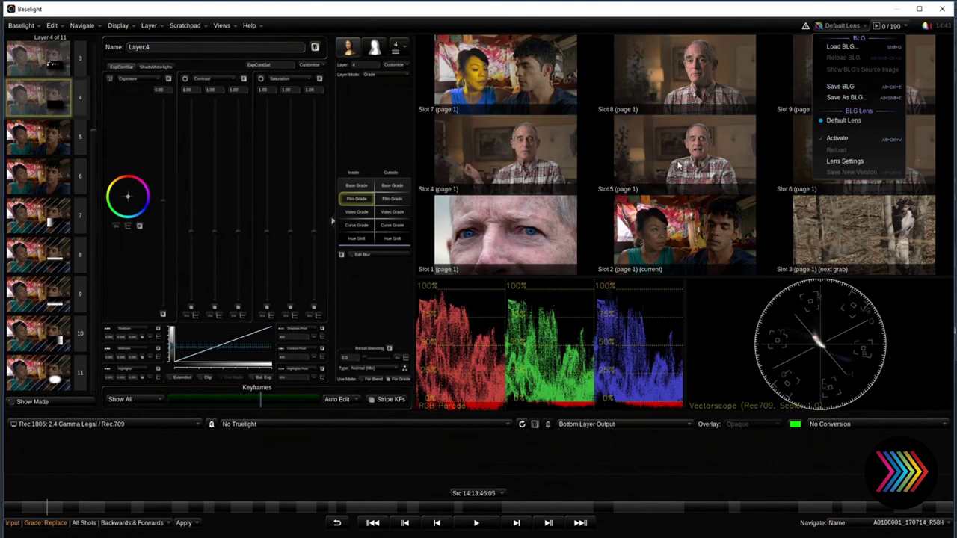
pyautogui.click(596, 225)
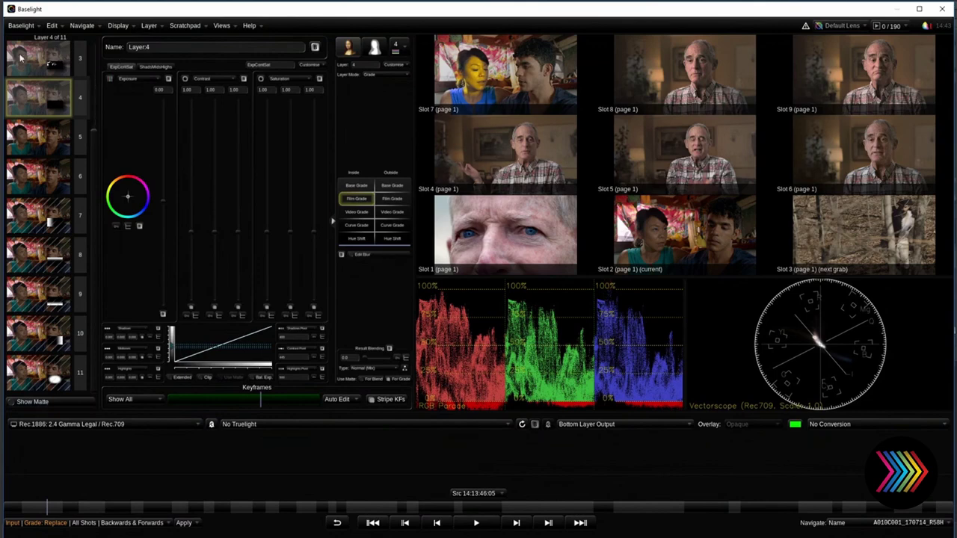
pyautogui.scroll(3, 95, 52)
pyautogui.click(53, 75)
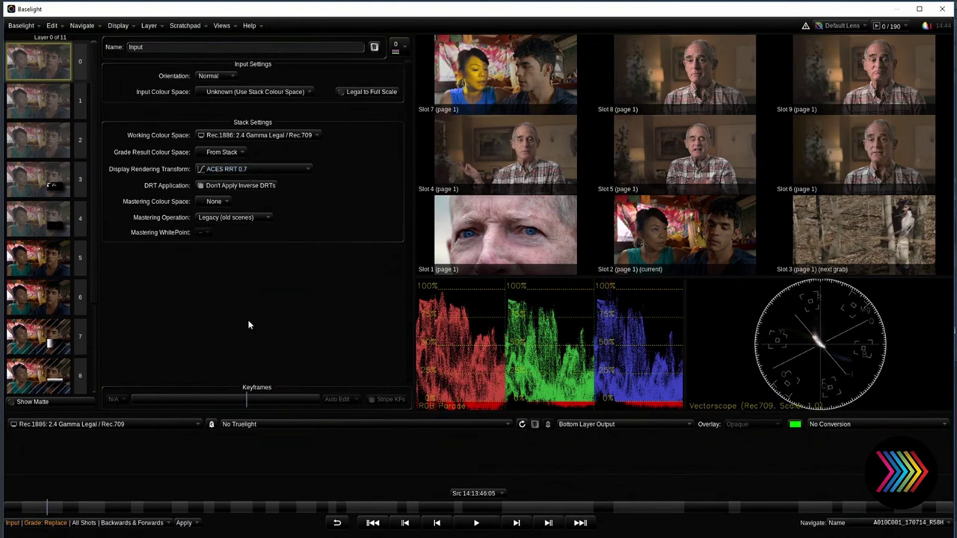
# Inspect the Truelight operator on layer 2 and the list of available Truelight viewing LUTs
pyautogui.click(33, 136)
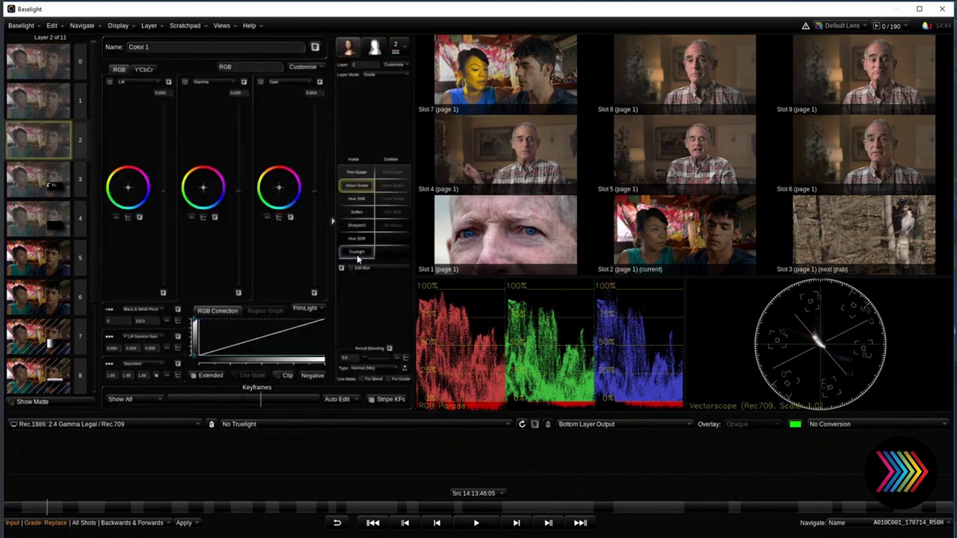
pyautogui.click(356, 253)
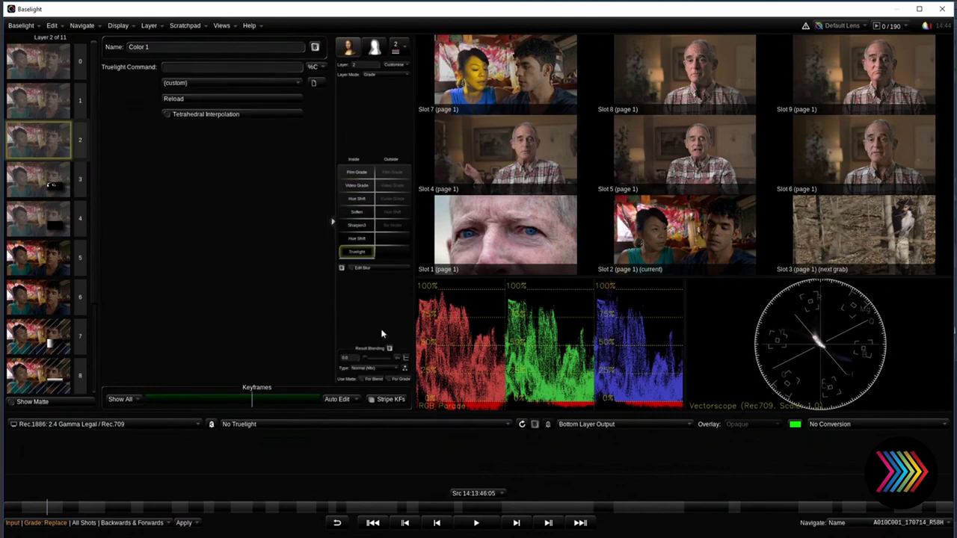
pyautogui.click(506, 425)
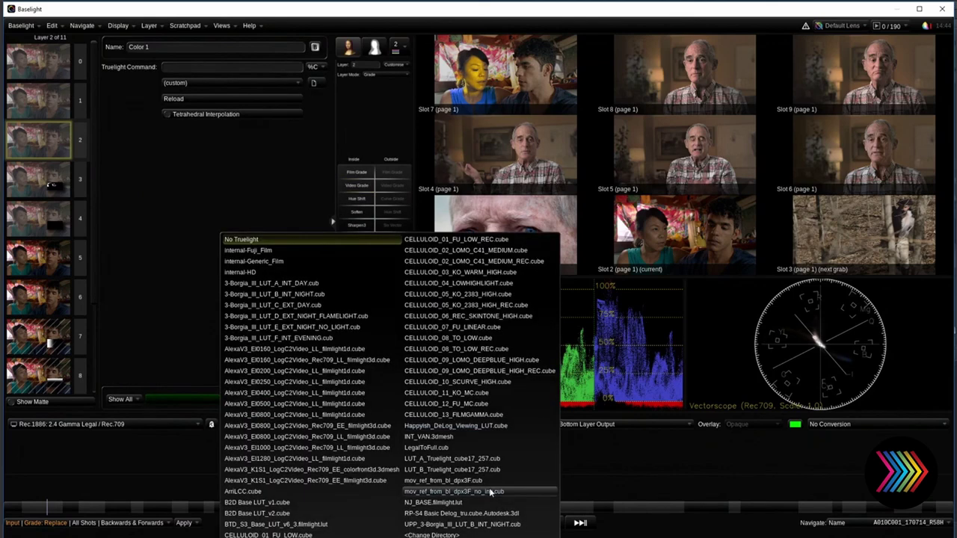
pyautogui.click(651, 452)
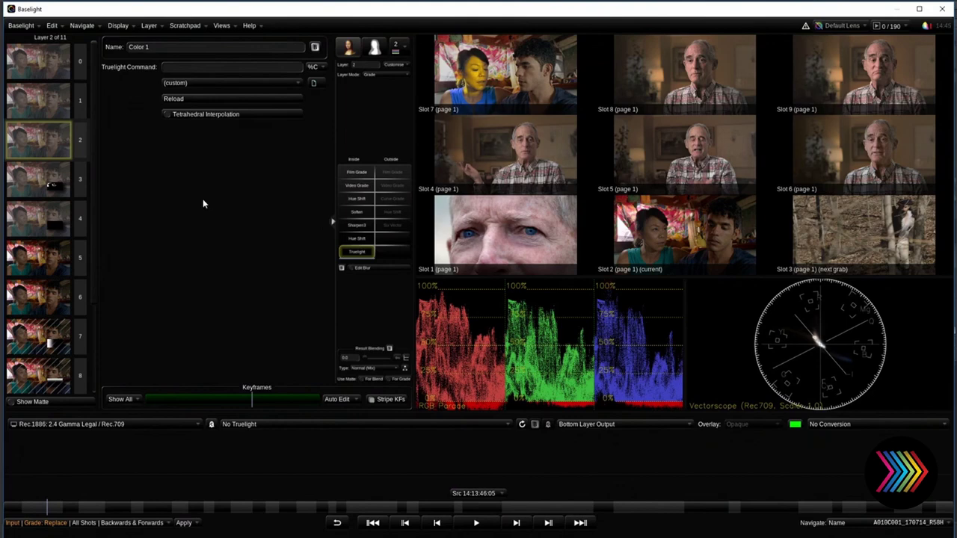
# Change layer 2's last Hue Shift operator to Look and try the scene looks C-102 Japanese Film, C-104 Bipack and C-103 Earthy Film
pyautogui.rightClick(356, 242)
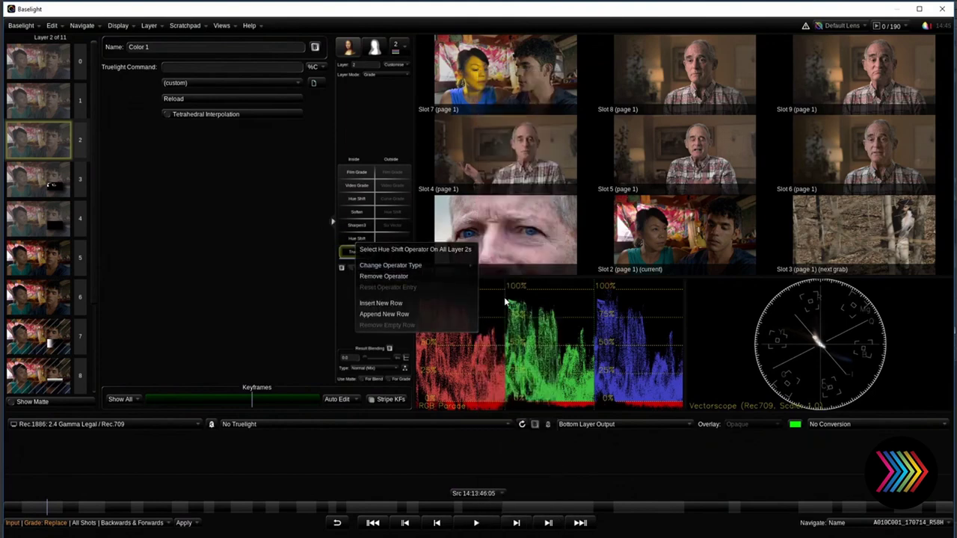
pyautogui.moveTo(449, 265)
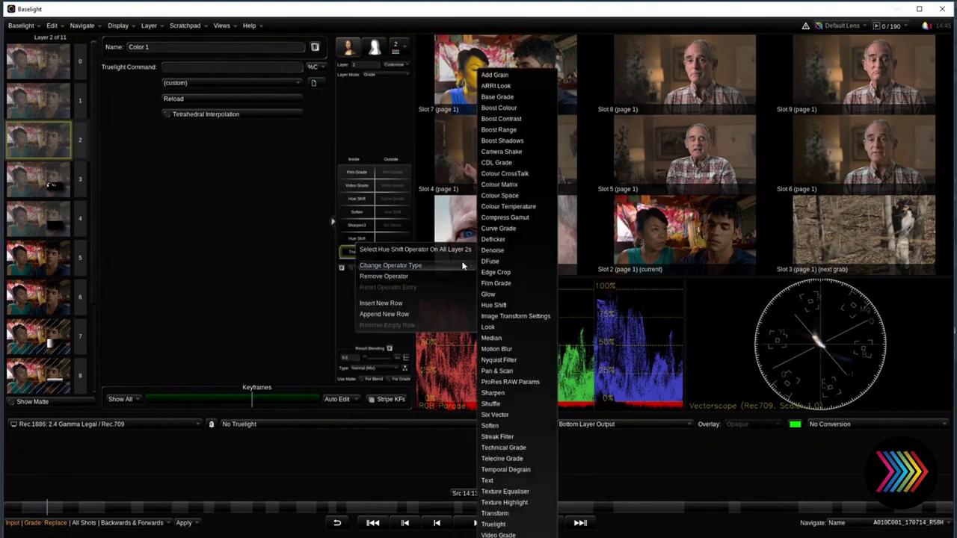
pyautogui.click(490, 327)
pyautogui.click(144, 83)
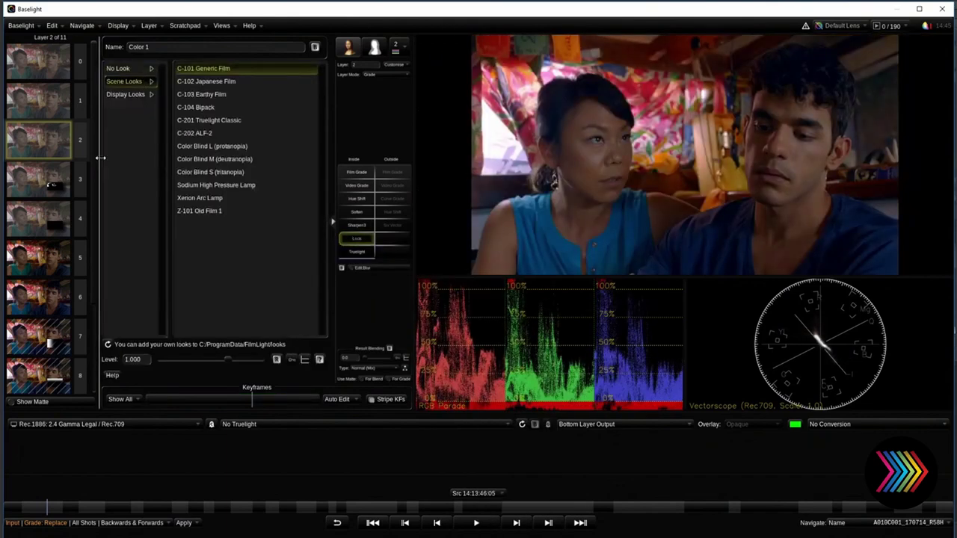
pyautogui.click(226, 82)
pyautogui.click(216, 107)
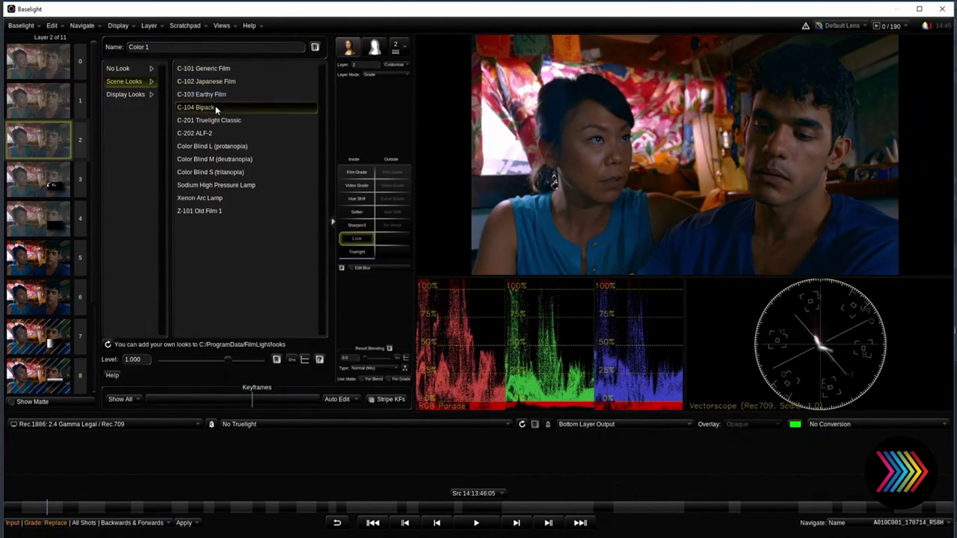
pyautogui.click(218, 95)
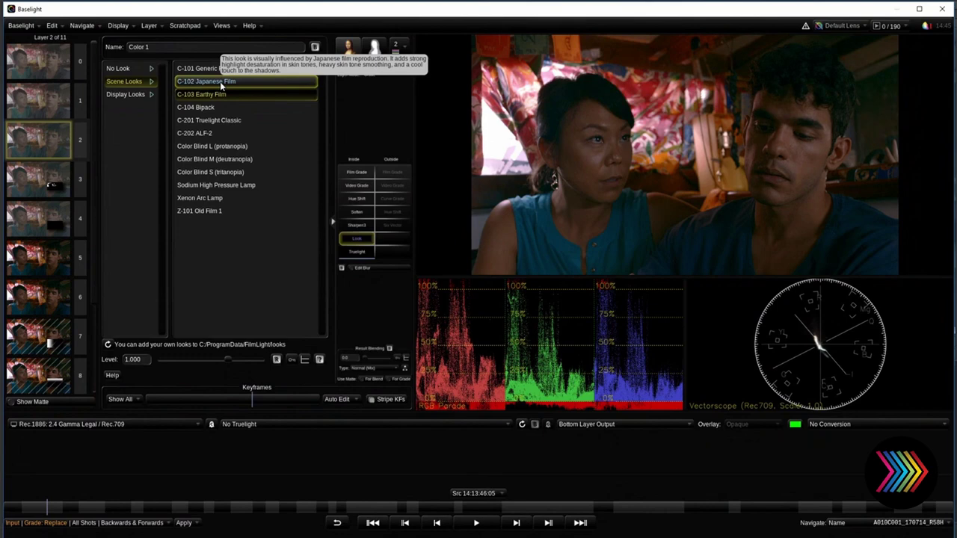
# Try the display looks American Night, Day for Bright Sun, Negative and Black and White, ending on Day for Bright Sun
pyautogui.click(125, 95)
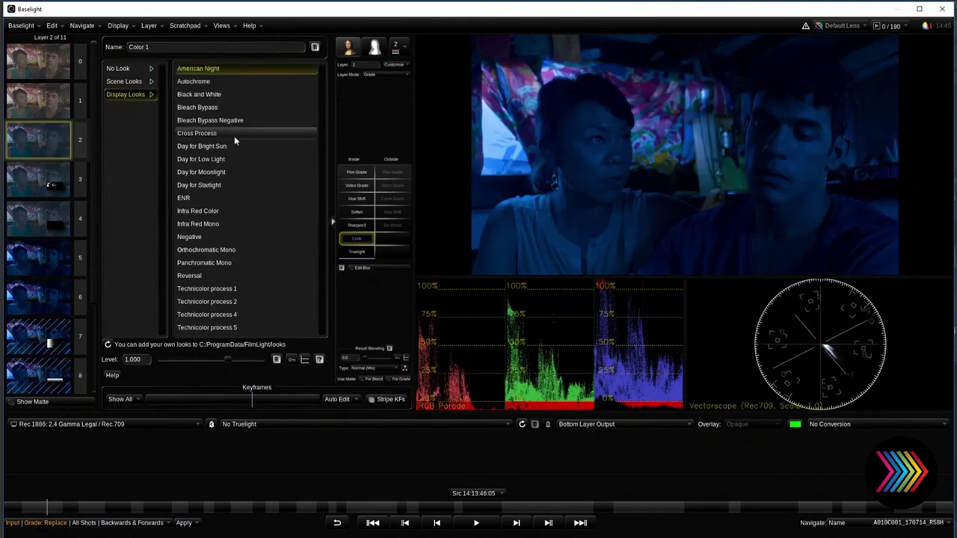
pyautogui.click(234, 146)
pyautogui.click(219, 237)
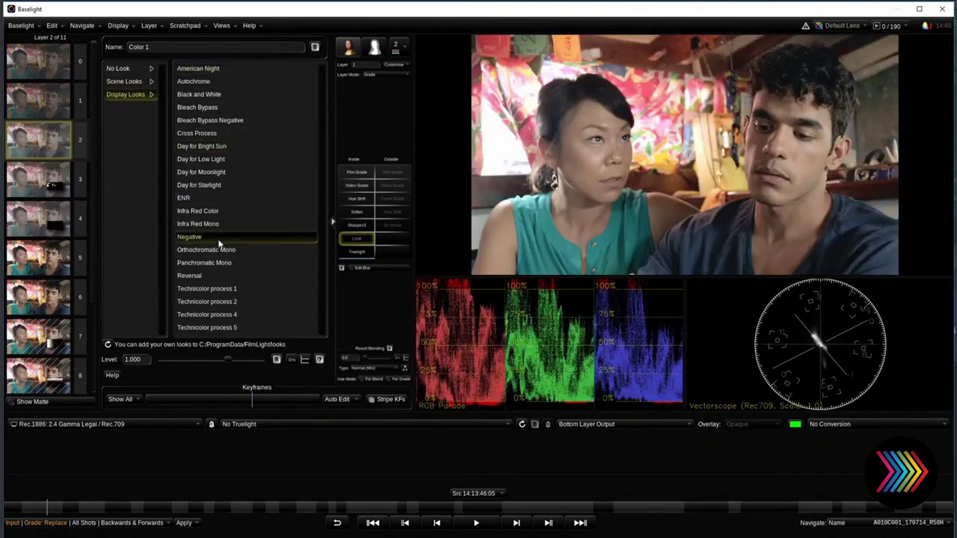
pyautogui.click(236, 96)
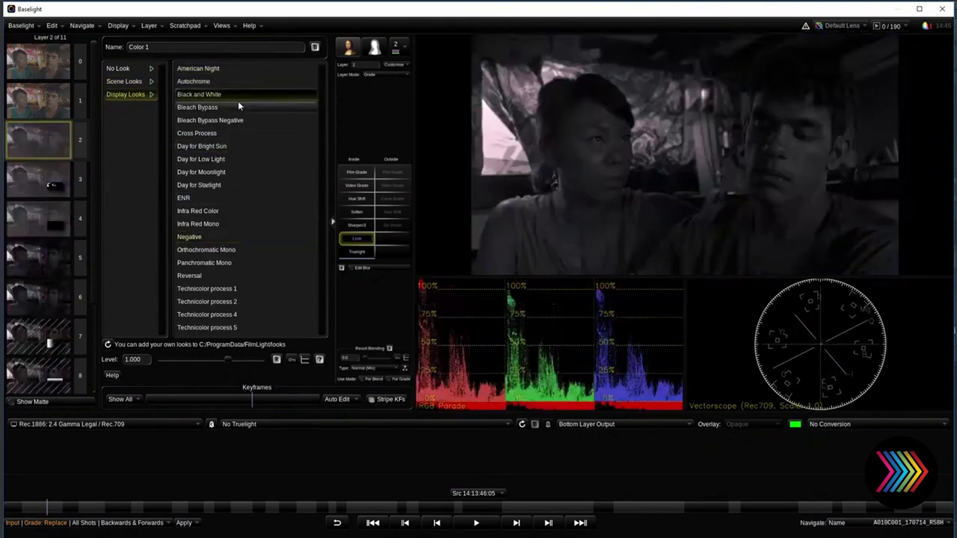
pyautogui.click(243, 148)
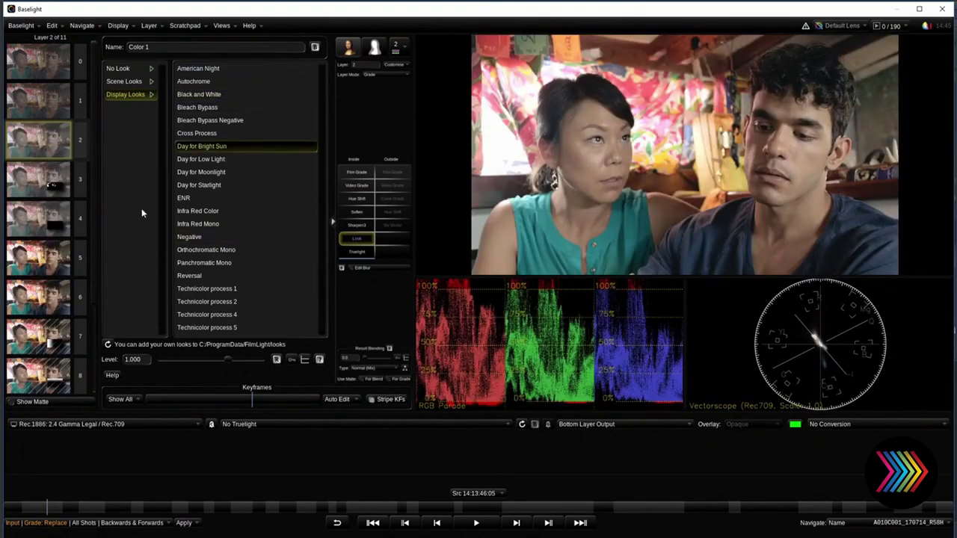
# Set the viewer's Truelight LUT to Happyish_DeLog_Viewing_LUT.cube
pyautogui.click(508, 424)
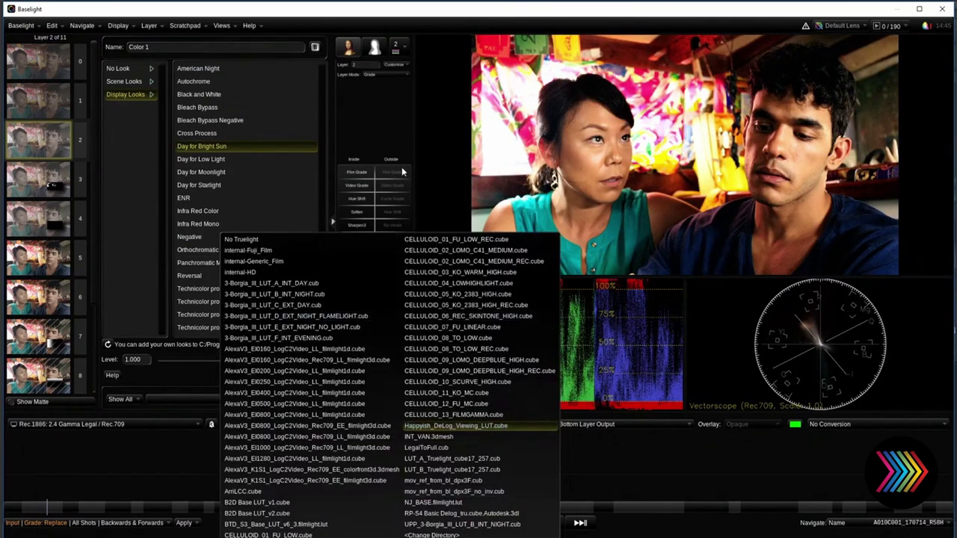
pyautogui.click(379, 130)
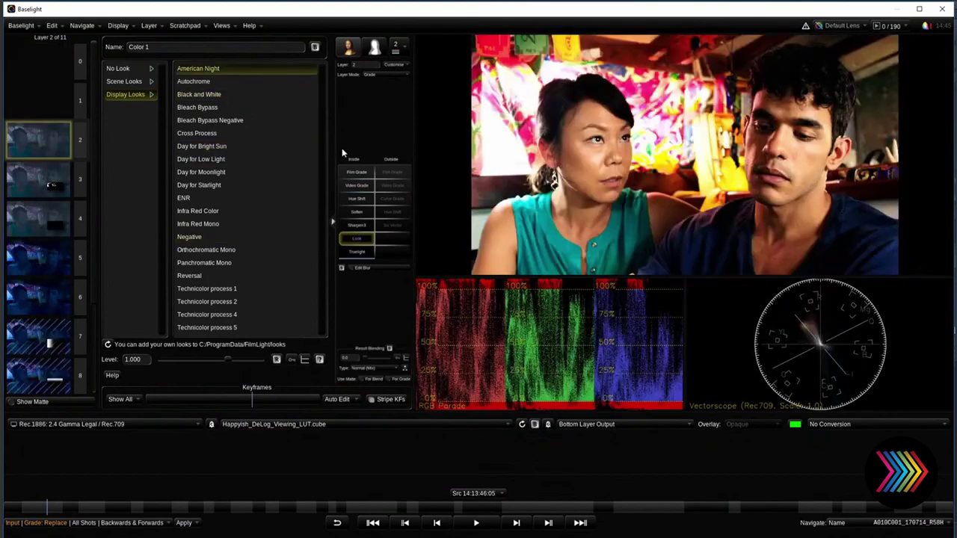
# Undo the look selections and the change of layer 2's Hue Shift operator to Look
pyautogui.hotkey('ctrl', 'z')
pyautogui.hotkey('ctrl', 'z')
pyautogui.hotkey('ctrl', 'z')
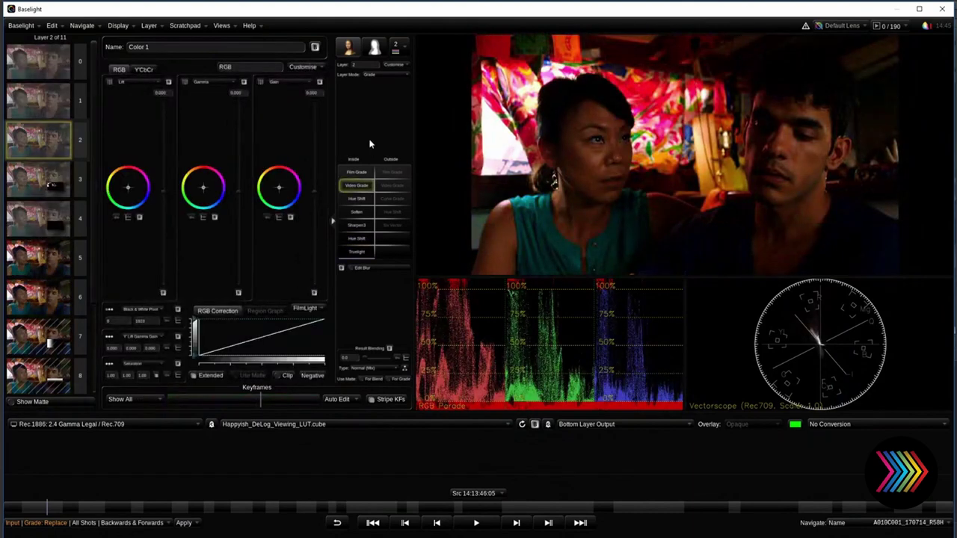
# Change layer 2's Video Grade operator to Text, add an empty Shape matte to the layer and return to its grade
pyautogui.rightClick(360, 186)
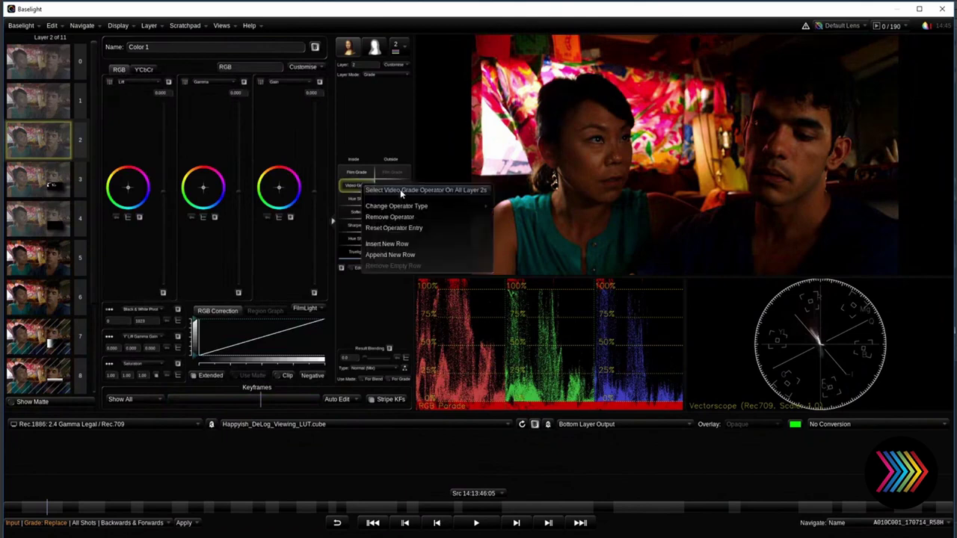
pyautogui.moveTo(445, 213)
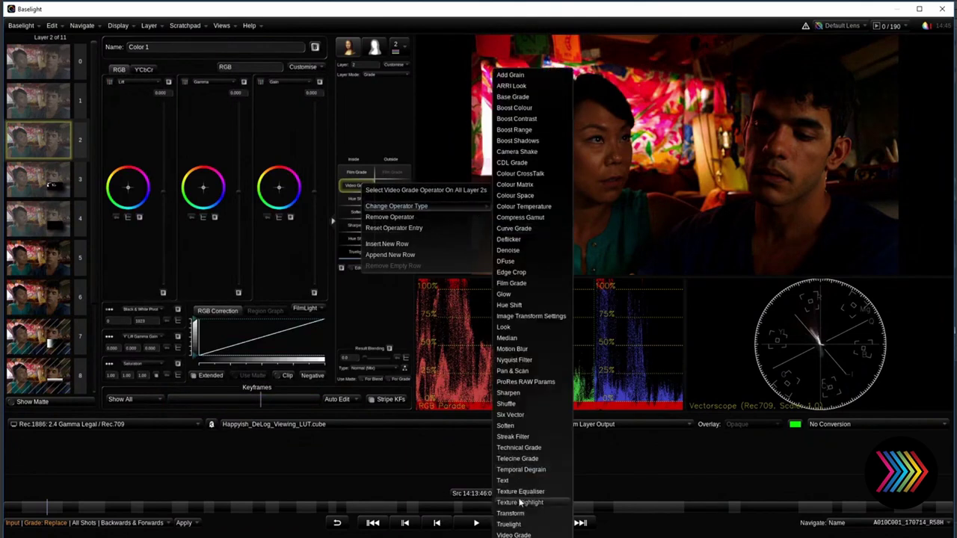
pyautogui.click(504, 480)
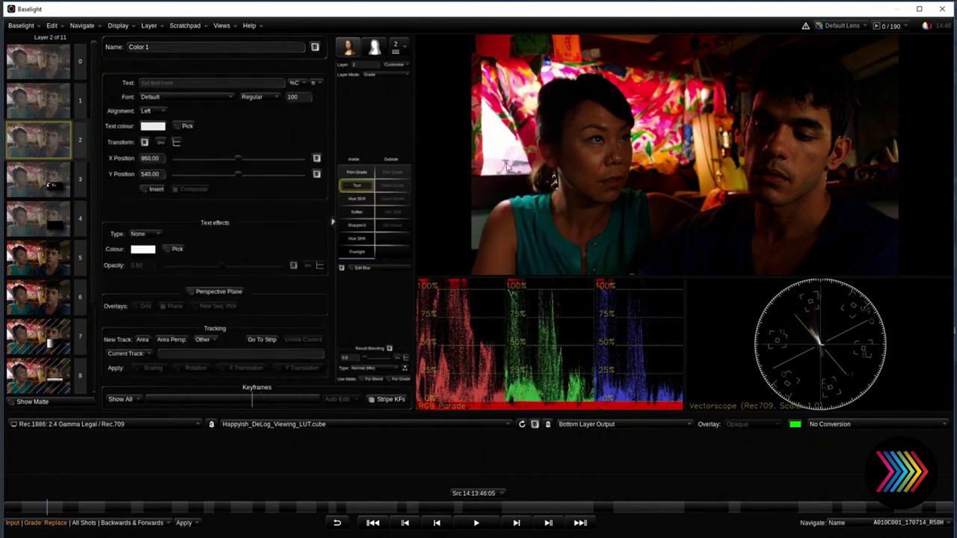
pyautogui.press('s')
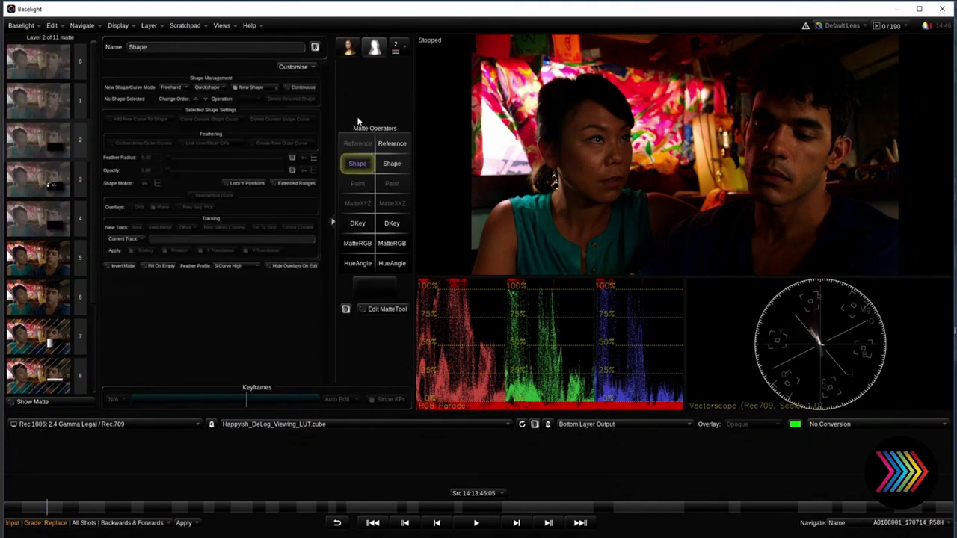
pyautogui.click(344, 54)
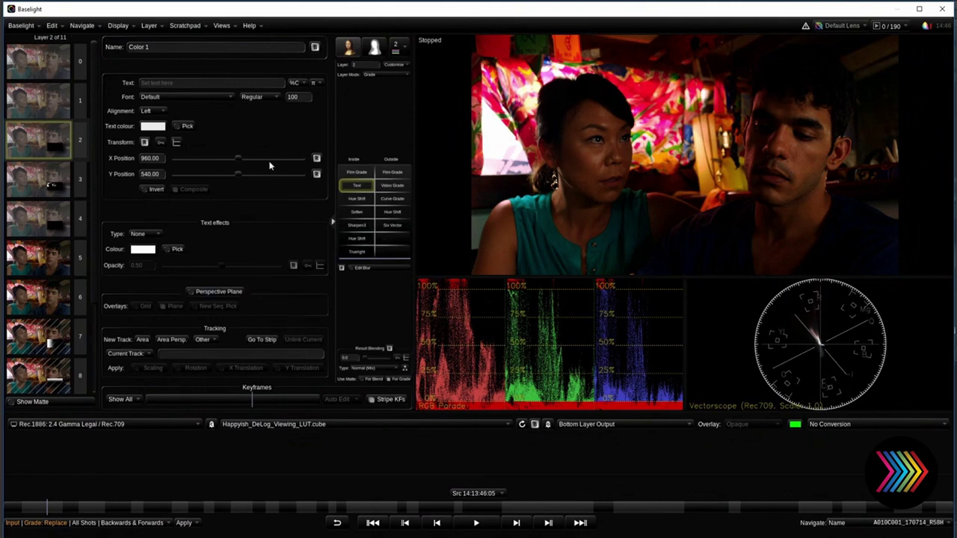
# Add a Shape matte to layer 1 and draw a freehand shape over part of the woman's face
pyautogui.click(50, 106)
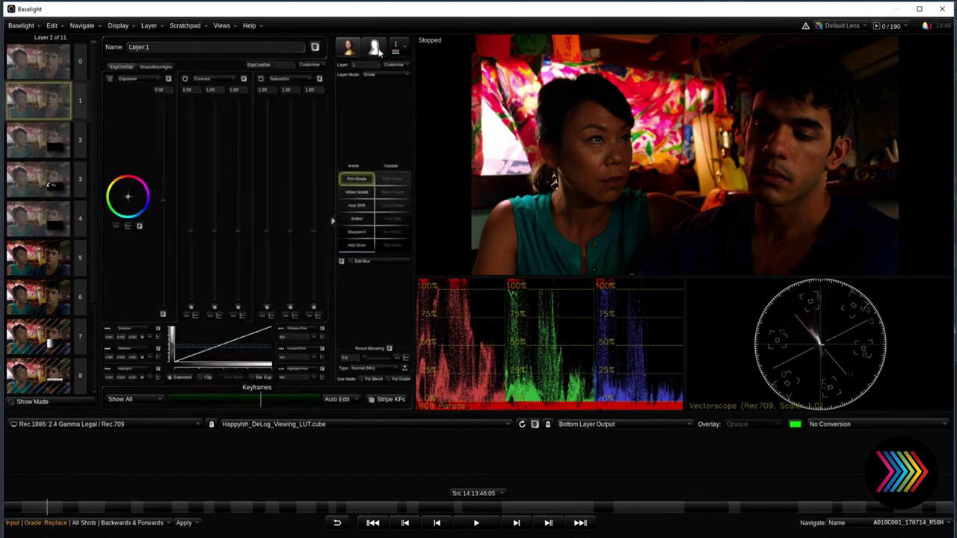
pyautogui.click(375, 47)
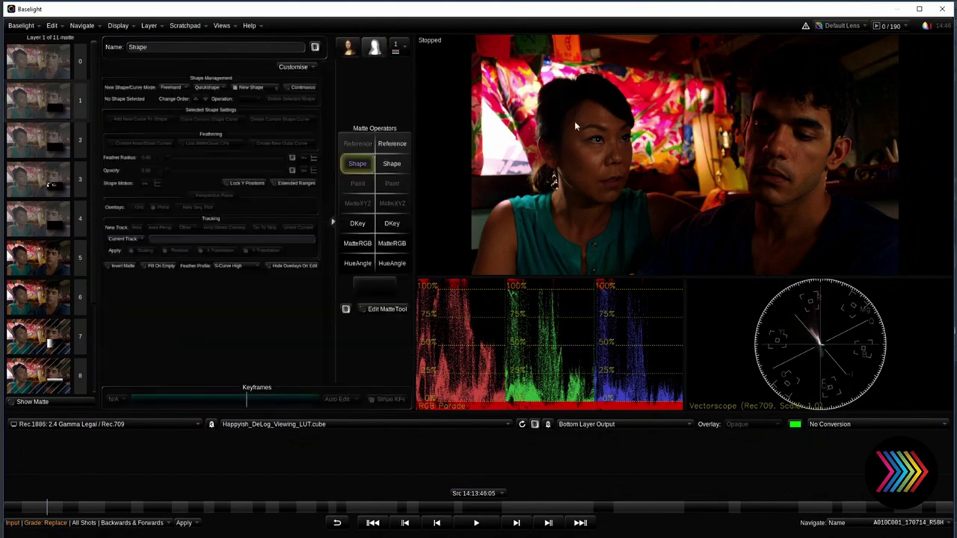
pyautogui.moveTo(593, 111)
pyautogui.mouseDown()
pyautogui.moveTo(629, 188)
pyautogui.moveTo(617, 199)
pyautogui.moveTo(665, 139)
pyautogui.mouseUp()
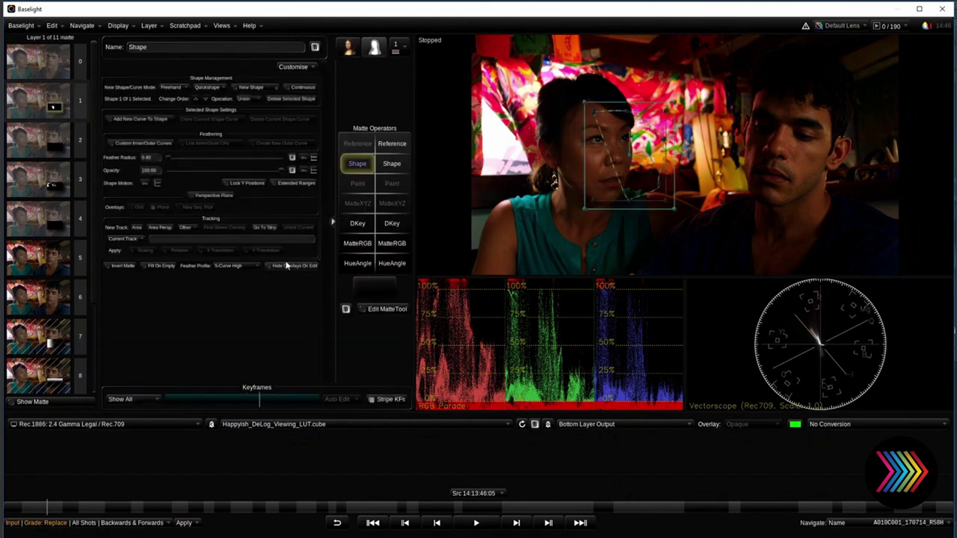
# Change layer 1's inside Add Grain operator to Transform and lower its X Position until the man's face fills the shape
pyautogui.click(349, 47)
pyautogui.rightClick(356, 245)
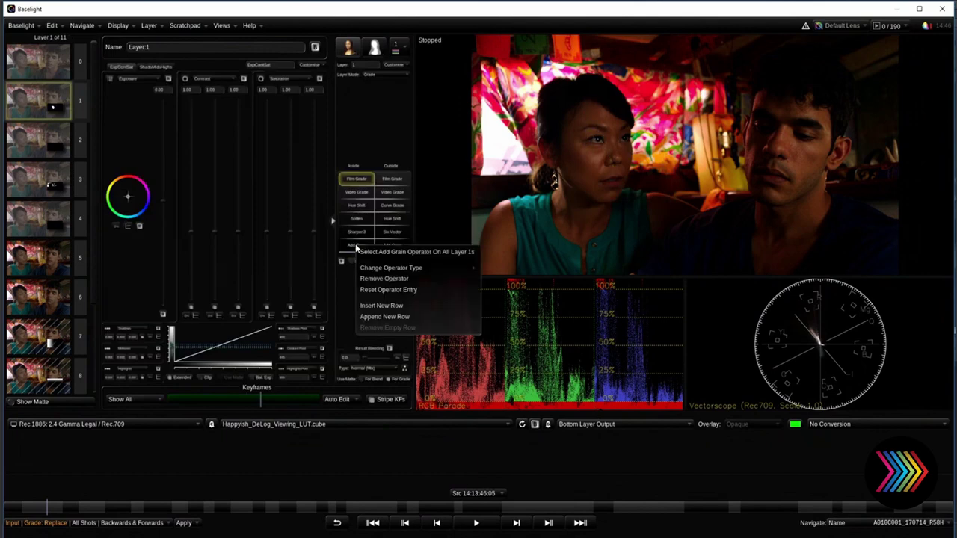
pyautogui.moveTo(409, 273)
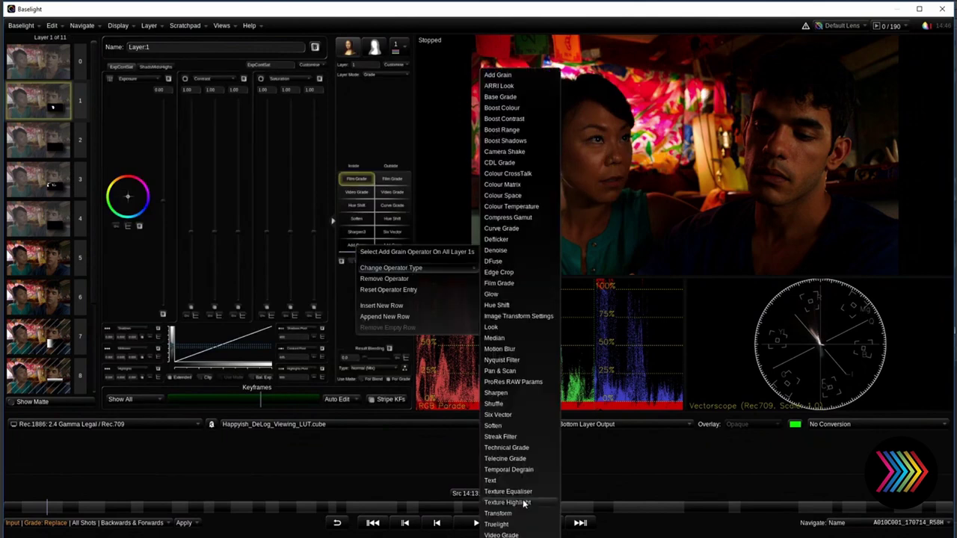
pyautogui.click(498, 512)
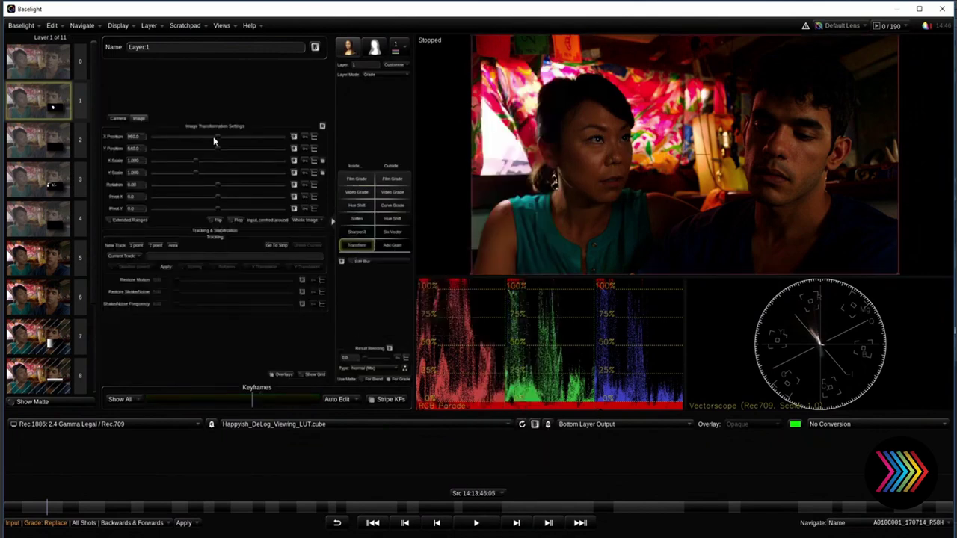
pyautogui.moveTo(213, 140); pyautogui.dragTo(164, 142)
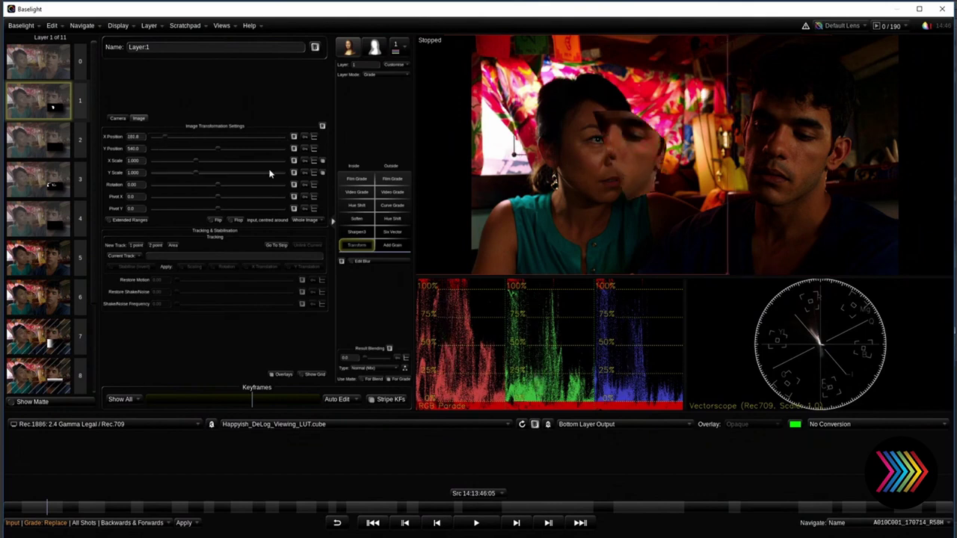
# Reshape and reposition layer 1's matte shape so it frames the man's whole face over the woman's
pyautogui.click(374, 49)
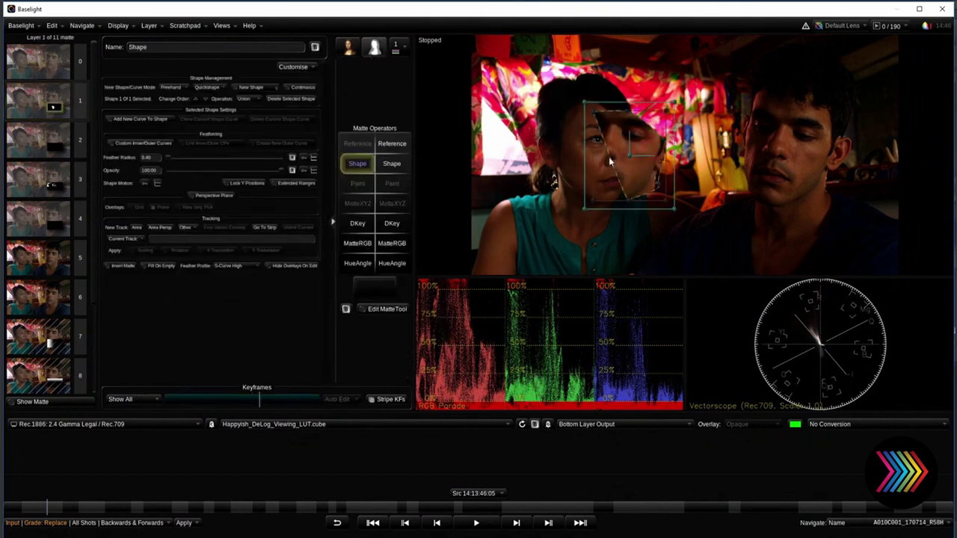
pyautogui.click(609, 159)
pyautogui.moveTo(629, 155); pyautogui.dragTo(623, 157)
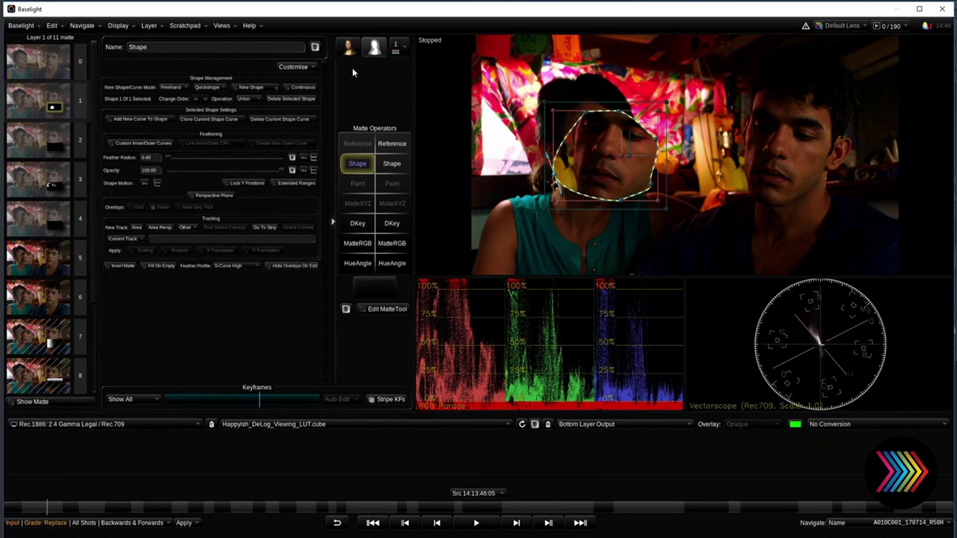
pyautogui.click(349, 48)
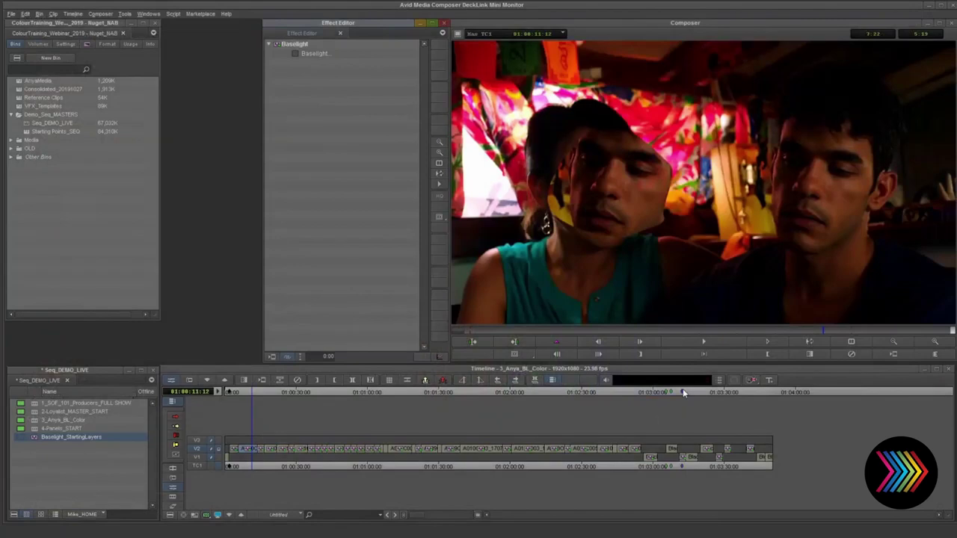
# Apply the Baselight_StartingLayers effect to the V2 close-up of the older man's eyes and open that clip in the Baselight editor
pyautogui.click(688, 391)
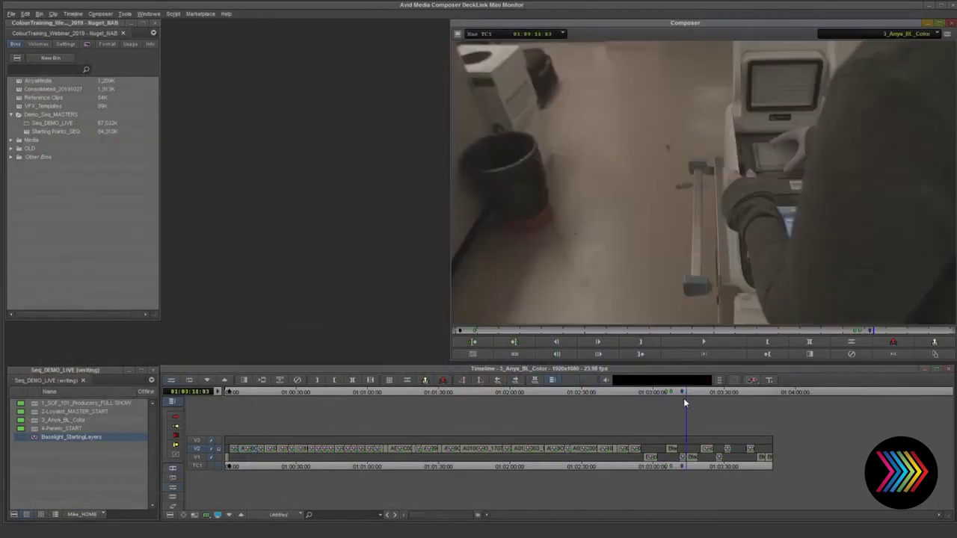
pyautogui.click(672, 393)
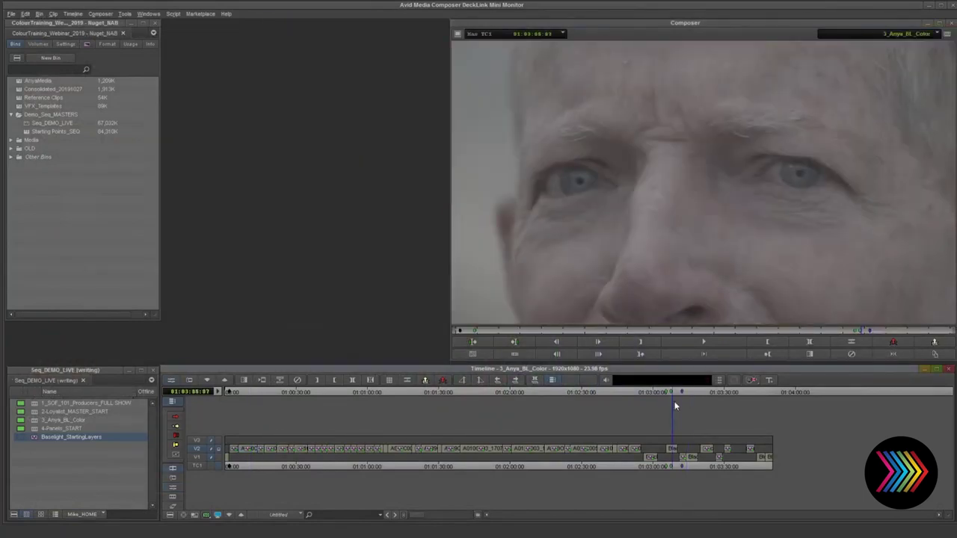
pyautogui.moveTo(40, 439); pyautogui.dragTo(672, 449)
pyautogui.click(171, 379)
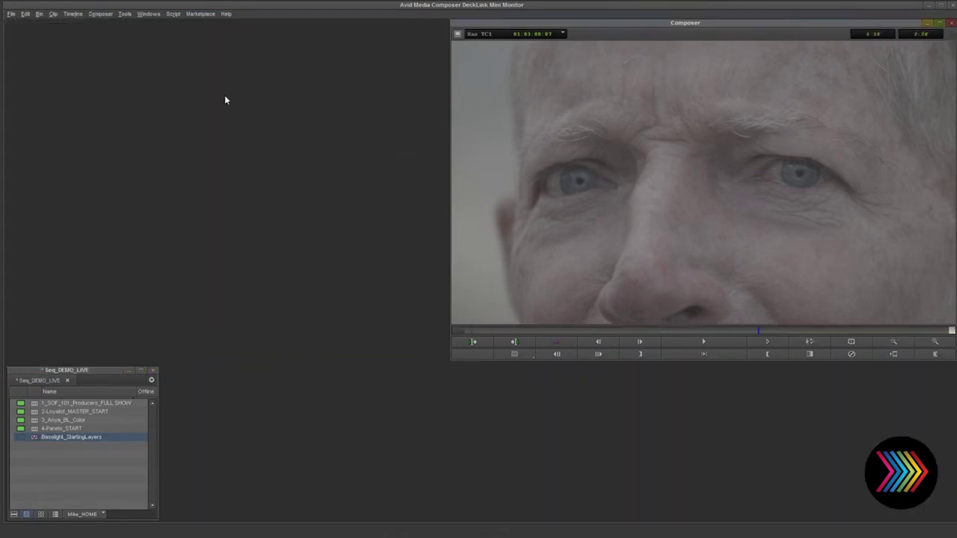
pyautogui.click(299, 56)
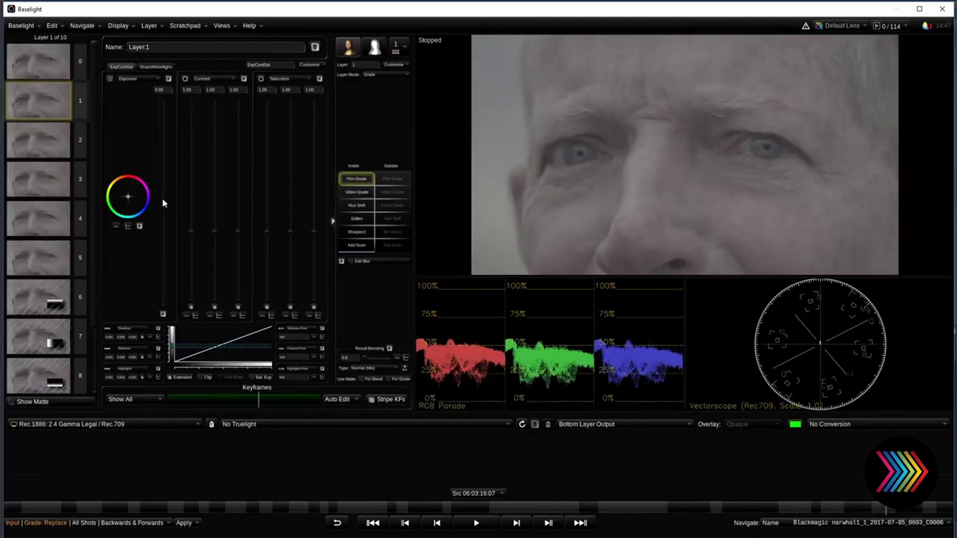
# Adjust exposure and raise contrast and saturation in layer 1's Film Grade to enrich the flat close-up
pyautogui.moveTo(162, 199); pyautogui.dragTo(164, 189)
pyautogui.moveTo(238, 227); pyautogui.dragTo(317, 192)
pyautogui.moveTo(314, 233); pyautogui.dragTo(300, 150)
# Lower the gamma, raise the gain and fine-tune the lift in layer 1's Video Grade, and increase blue saturation in its Hue Shift
pyautogui.click(357, 192)
pyautogui.moveTo(267, 196); pyautogui.dragTo(238, 211)
pyautogui.moveTo(315, 193); pyautogui.dragTo(313, 176)
pyautogui.moveTo(164, 192); pyautogui.dragTo(164, 196)
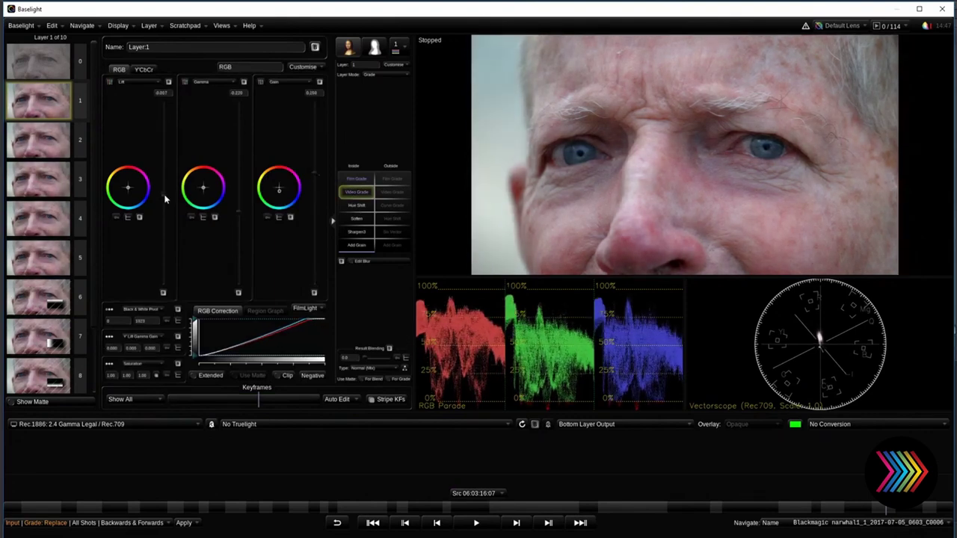
pyautogui.click(359, 206)
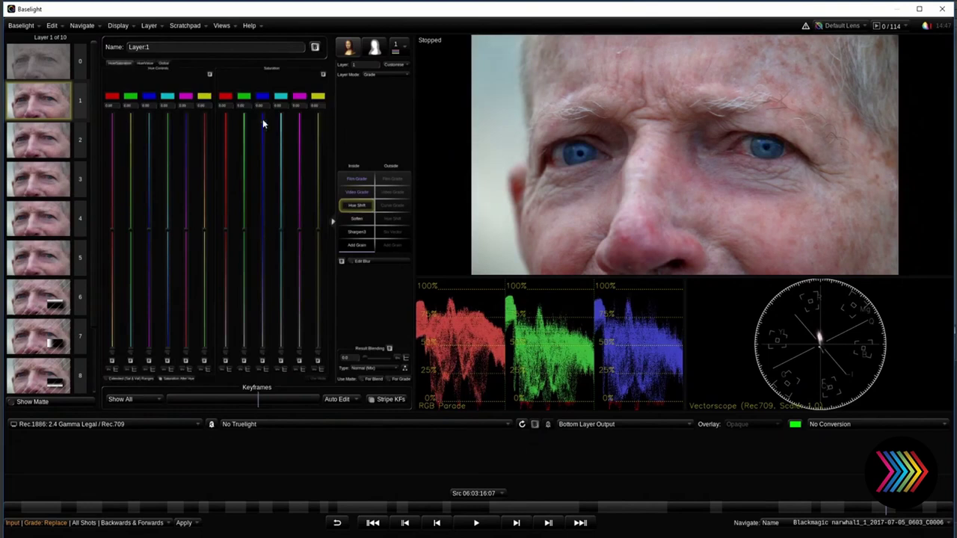
pyautogui.moveTo(263, 180); pyautogui.dragTo(247, 51)
# Change layer 1's inside Sharpen3 operator to Texture Equaliser and open its controls
pyautogui.rightClick(358, 234)
pyautogui.moveTo(391, 255)
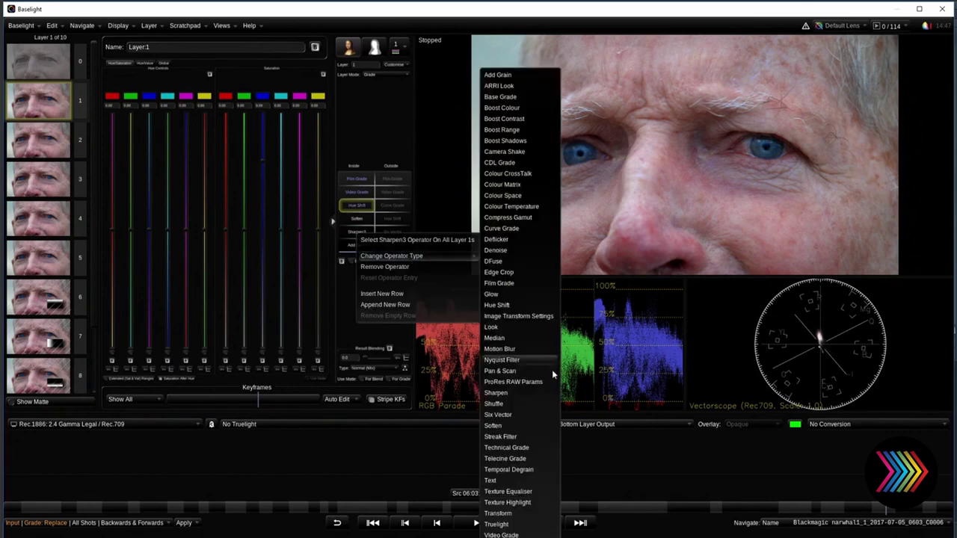
pyautogui.click(508, 491)
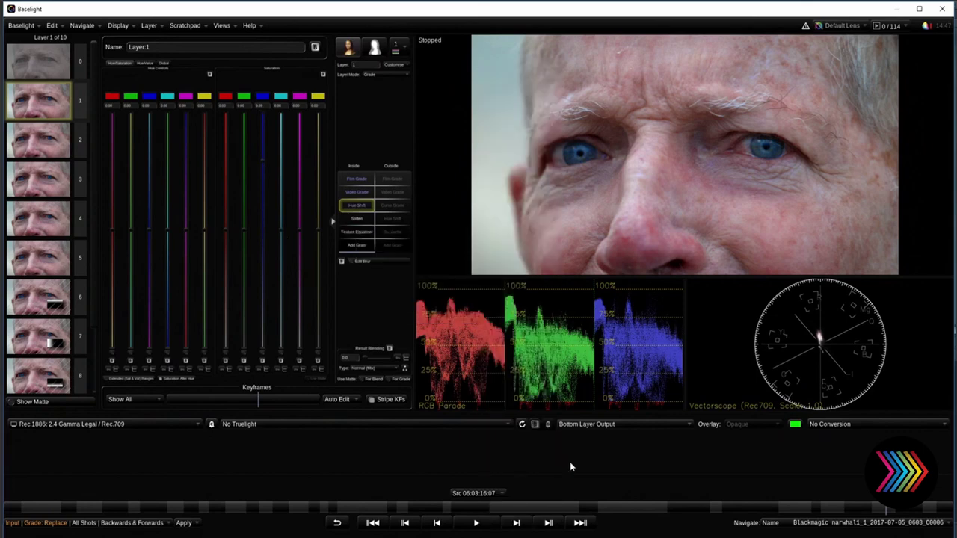
pyautogui.click(350, 232)
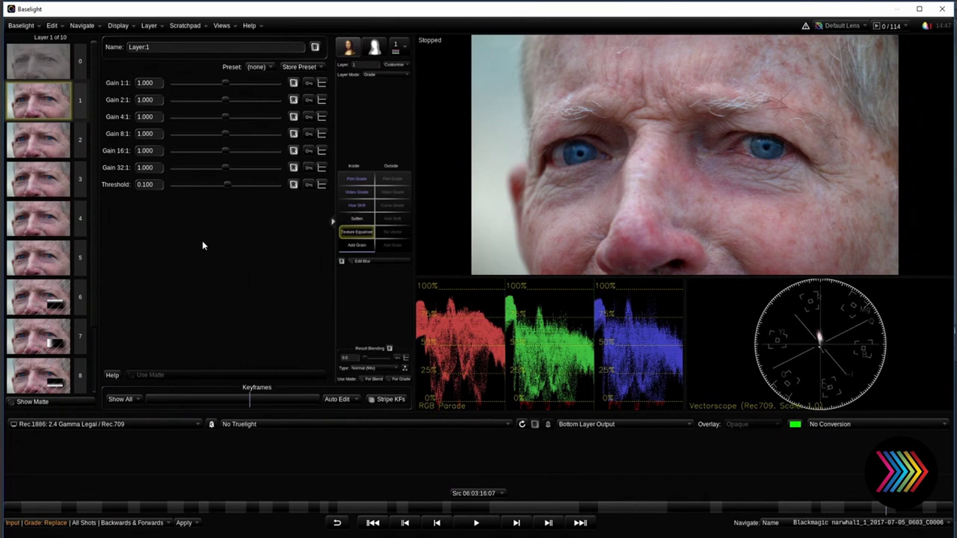
# Try the Texture Equaliser's Gain 32:1 at 0.000 and at 1.020, and set Gain 1:1 to 1.900
pyautogui.scroll(8, 664, 138)
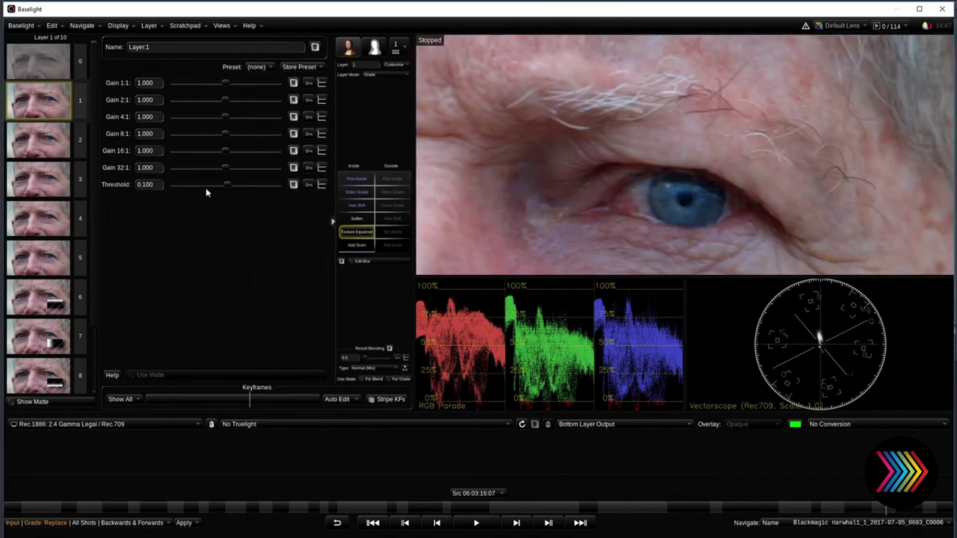
pyautogui.moveTo(226, 168); pyautogui.dragTo(205, 165)
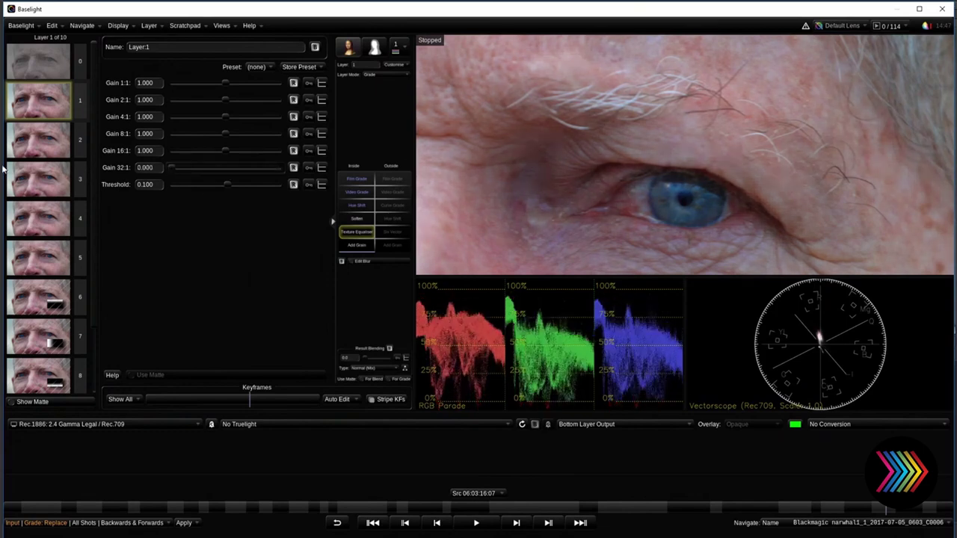
pyautogui.moveTo(53, 152); pyautogui.dragTo(229, 163)
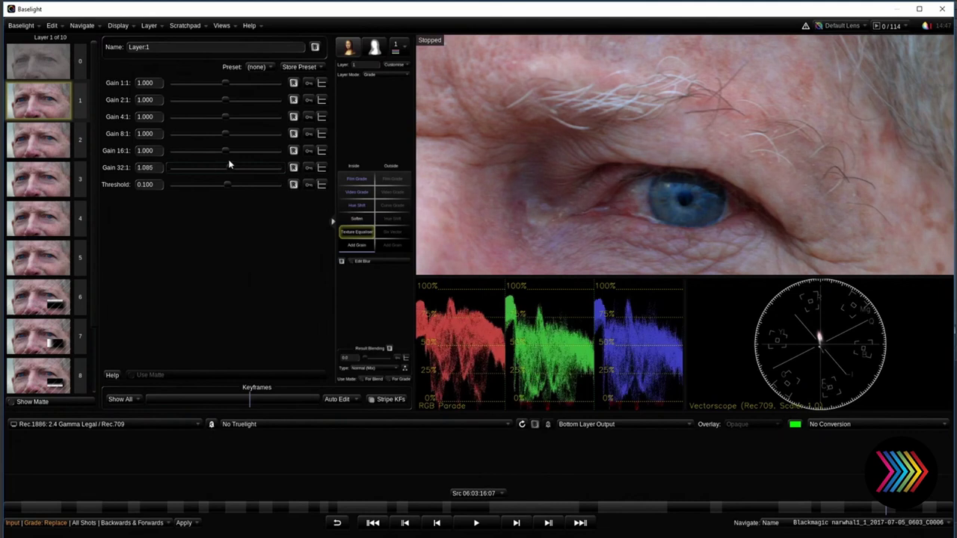
pyautogui.moveTo(227, 86); pyautogui.dragTo(416, 80)
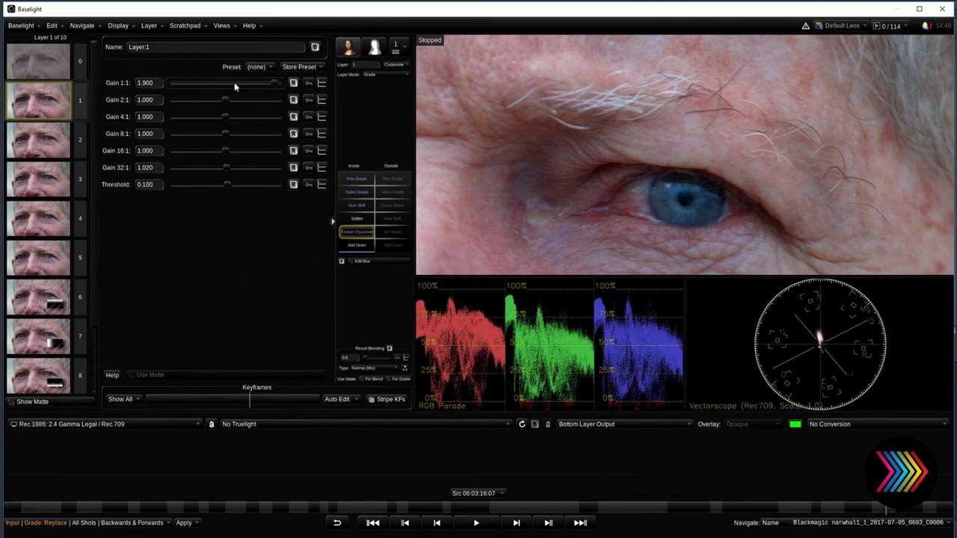
# Raise the Texture Equaliser's Gain 2:1, 4:1, 8:1, 16:1 and 32:1 to 2.000
pyautogui.scroll(-5, 657, 193)
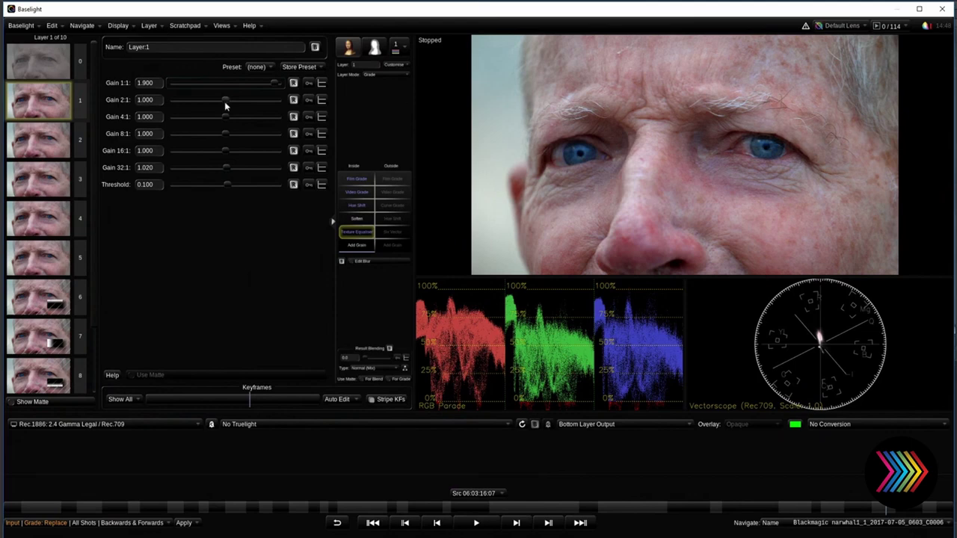
pyautogui.moveTo(225, 100); pyautogui.dragTo(281, 100)
pyautogui.moveTo(228, 118); pyautogui.dragTo(451, 118)
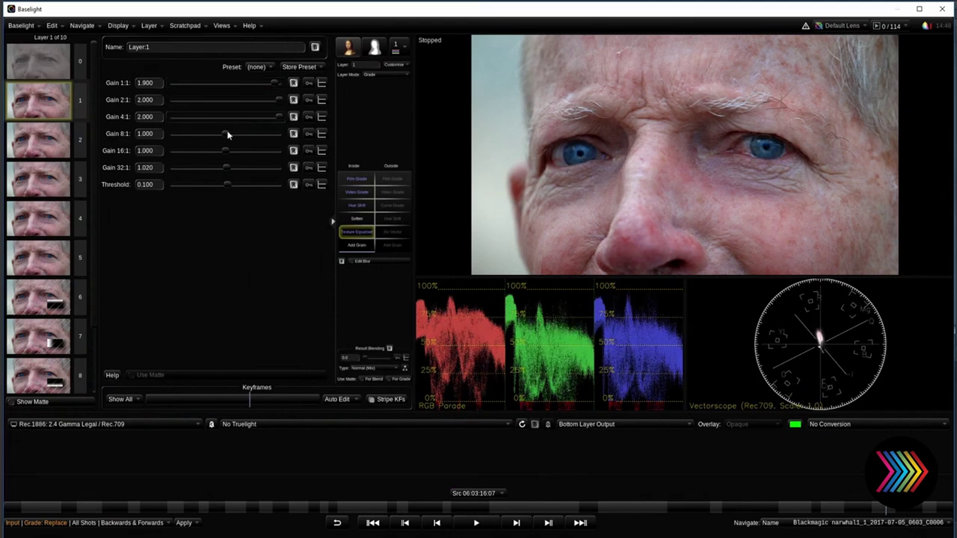
pyautogui.moveTo(230, 134); pyautogui.dragTo(437, 133)
pyautogui.moveTo(225, 150); pyautogui.dragTo(356, 164)
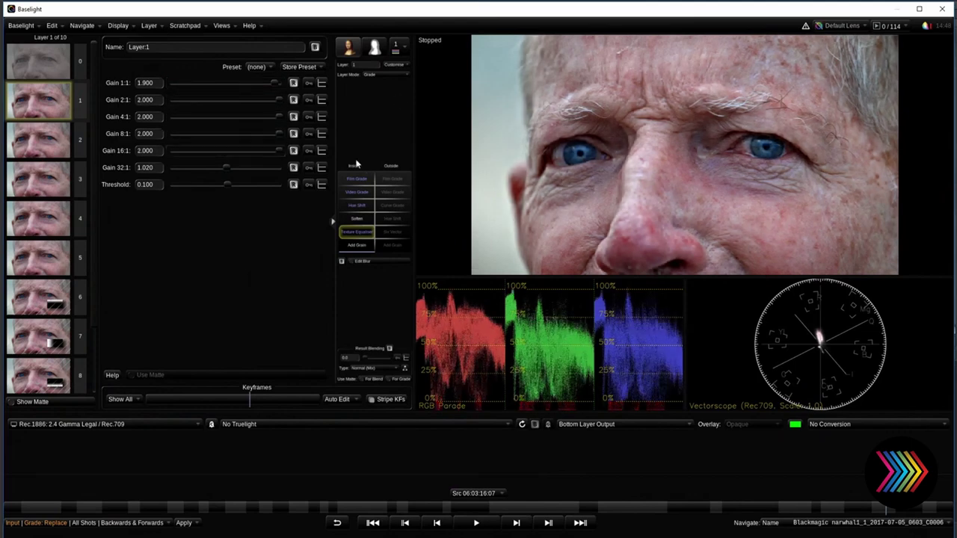
pyautogui.moveTo(227, 168); pyautogui.dragTo(594, 165)
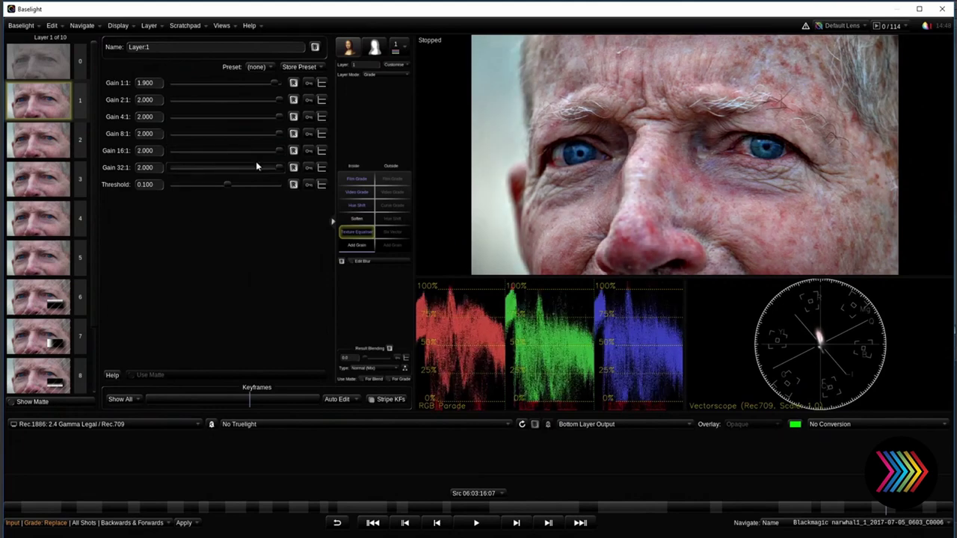
# Lower all six Texture Equaliser gains, from 1:1 to 32:1, to 0.000
pyautogui.moveTo(275, 82); pyautogui.dragTo(166, 84)
pyautogui.moveTo(279, 100); pyautogui.dragTo(169, 100)
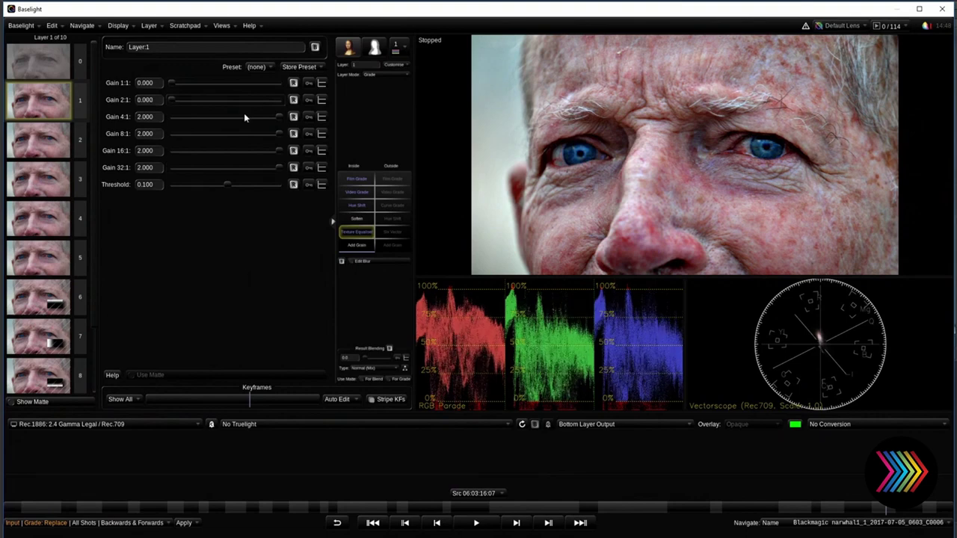
pyautogui.moveTo(244, 114); pyautogui.dragTo(150, 118)
pyautogui.moveTo(244, 134); pyautogui.dragTo(17, 136)
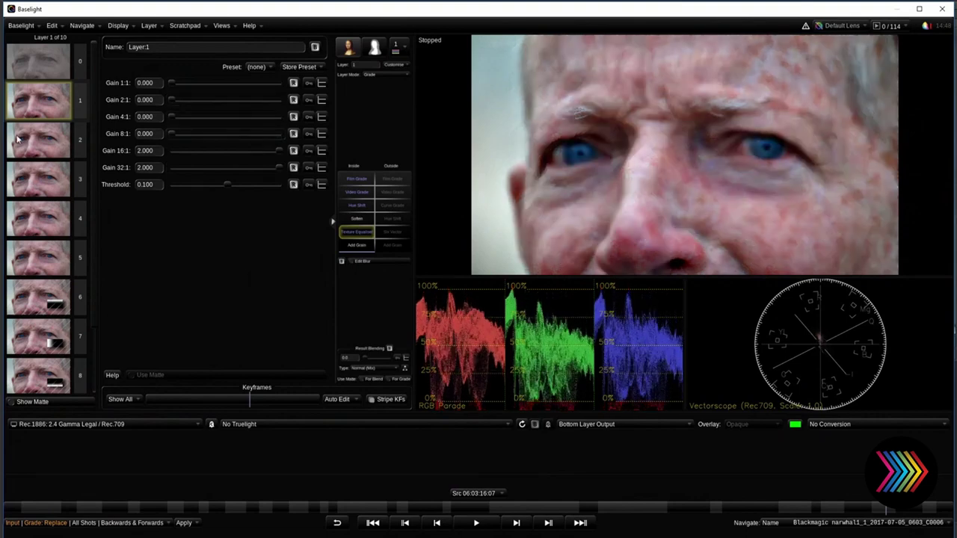
pyautogui.click(269, 148)
pyautogui.moveTo(255, 166); pyautogui.dragTo(153, 166)
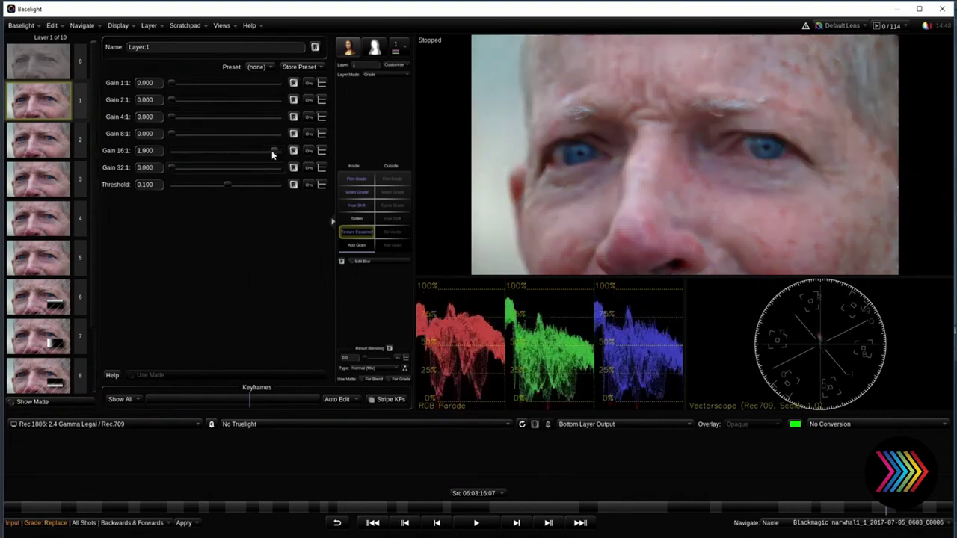
pyautogui.moveTo(272, 151); pyautogui.dragTo(157, 151)
# Restore fine skin detail by setting Texture Equaliser Gain 1:1 to 1.765, 2:1 to 1.377, 4:1 to 1.248 and 8:1 to 0.989
pyautogui.moveTo(172, 82); pyautogui.dragTo(267, 81)
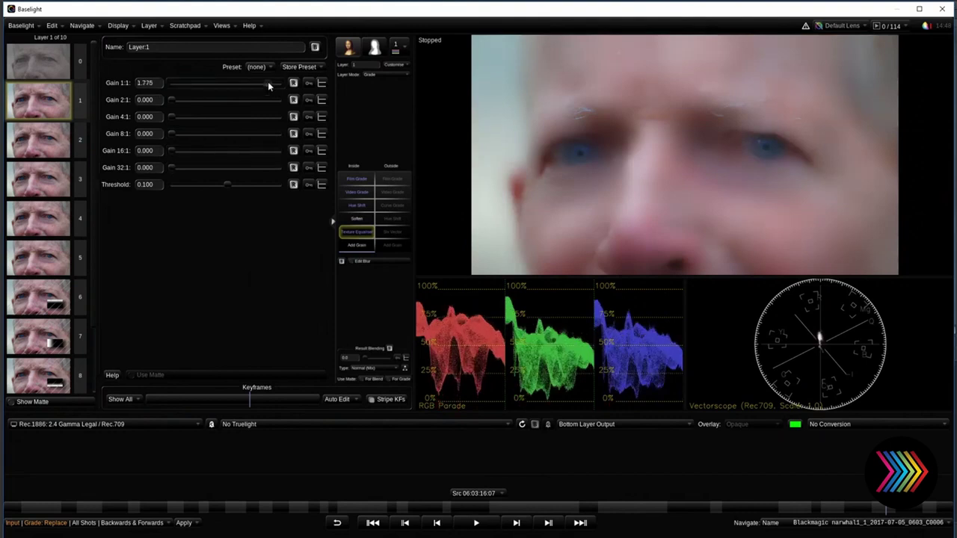
pyautogui.moveTo(172, 116); pyautogui.dragTo(208, 118)
pyautogui.moveTo(244, 120); pyautogui.dragTo(273, 118)
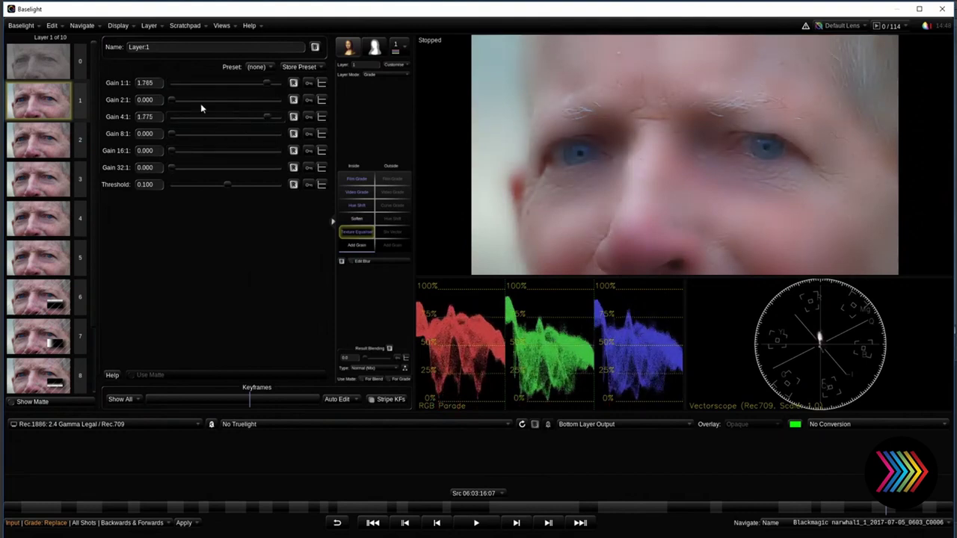
pyautogui.moveTo(185, 100); pyautogui.dragTo(240, 118)
pyautogui.moveTo(175, 135); pyautogui.dragTo(214, 136)
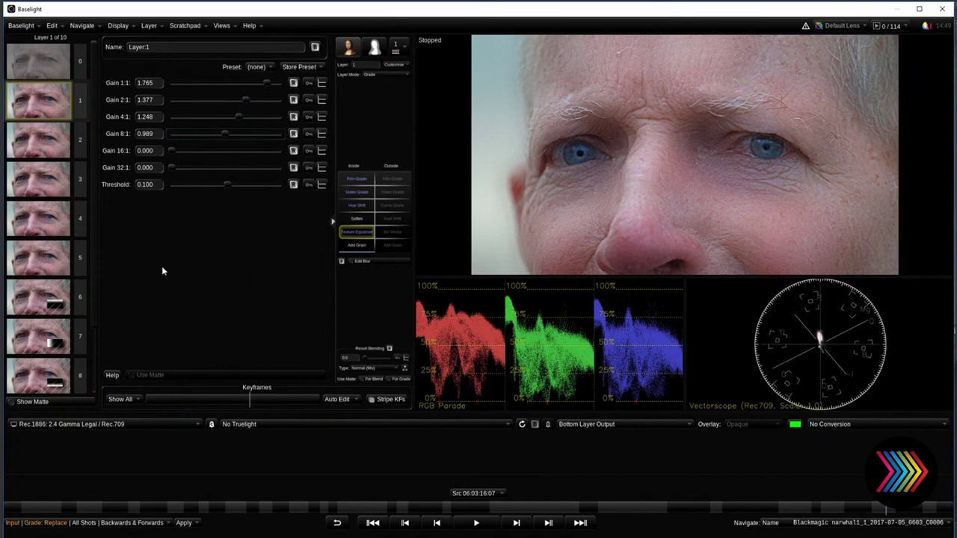
# Change layer 1's inside Soften operator to Curve Grade and open its controls
pyautogui.click(348, 50)
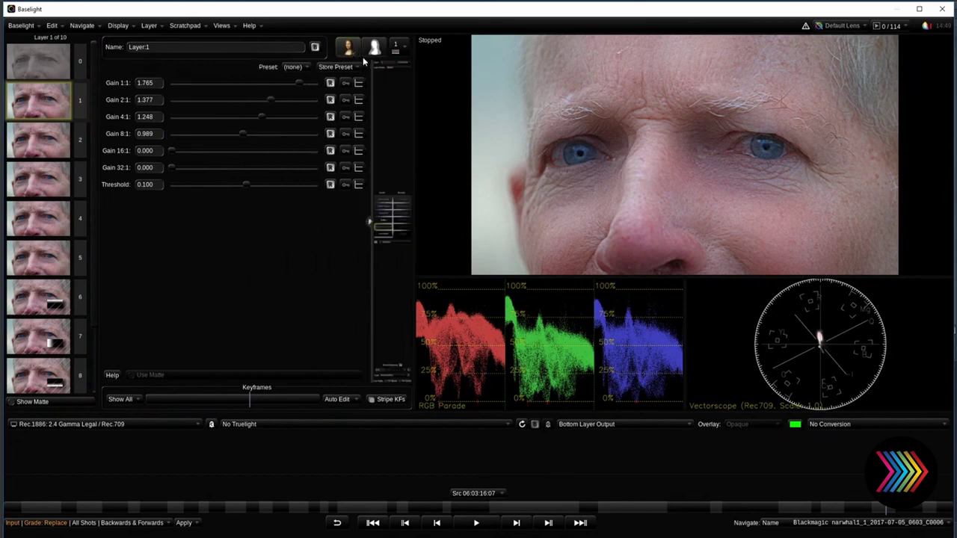
pyautogui.click(364, 54)
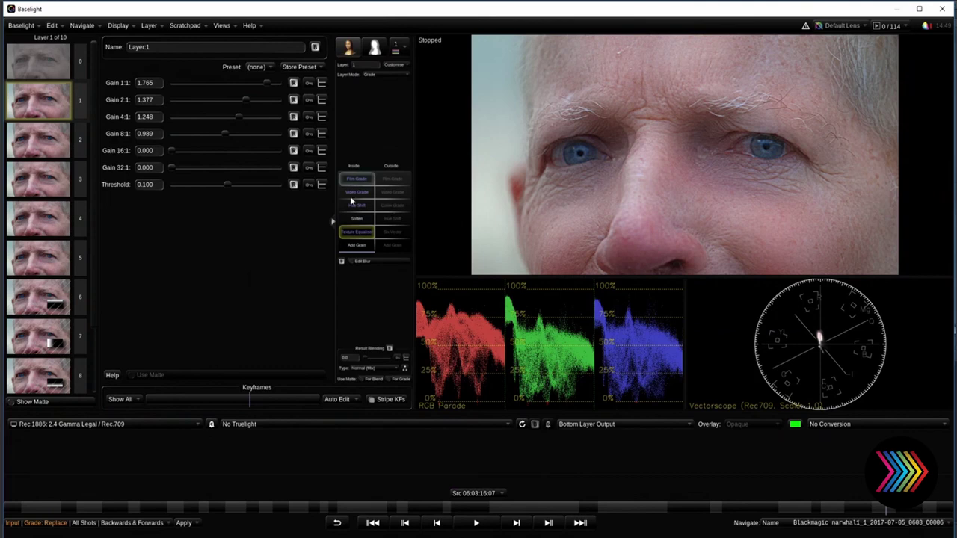
pyautogui.rightClick(357, 224)
pyautogui.moveTo(405, 246)
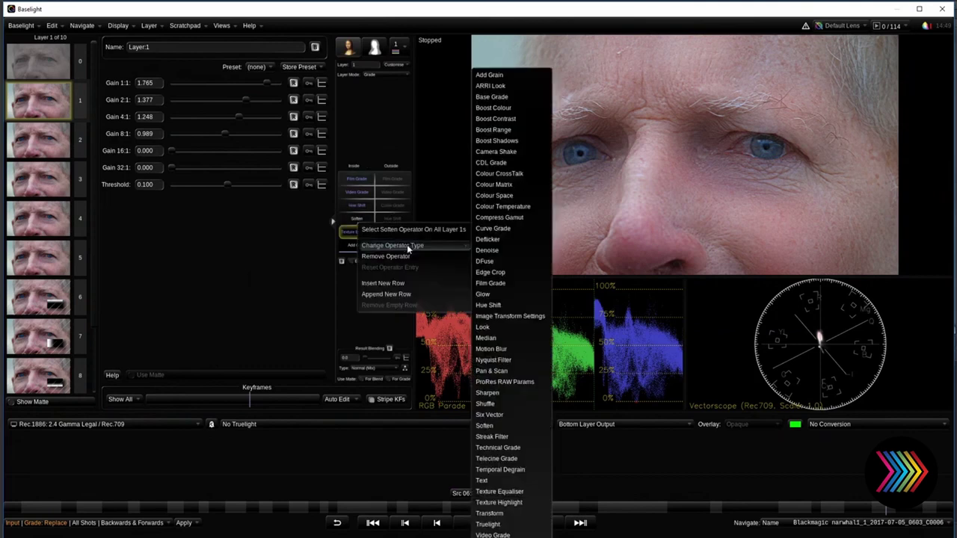
pyautogui.click(513, 228)
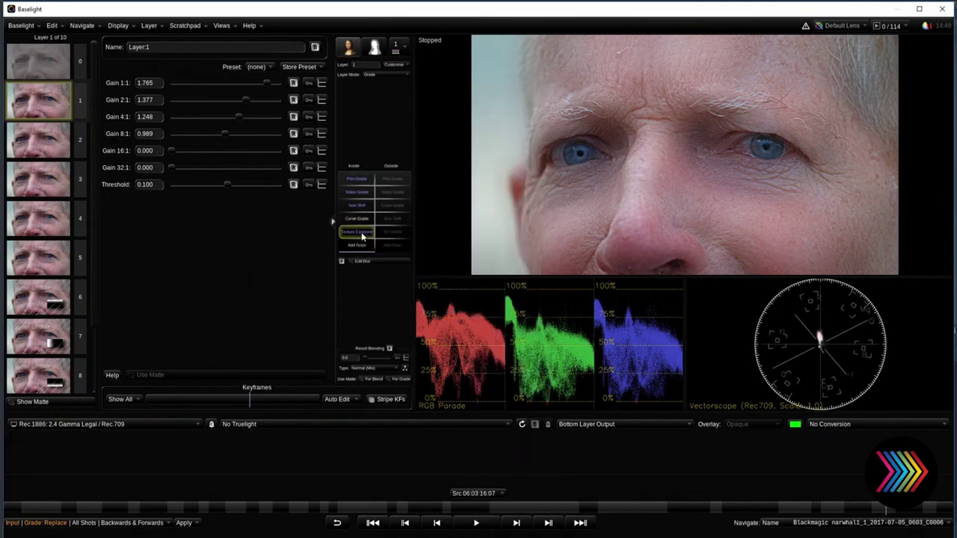
pyautogui.click(357, 219)
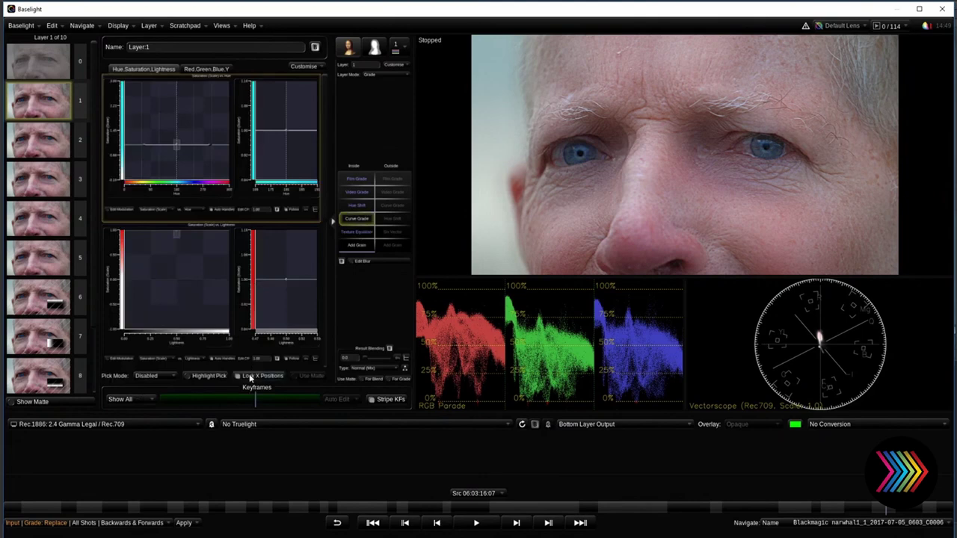
# Shape the Master curve in the Curve Grade's Red,Green,Blue,Y set by adding highlight, shadow and midtone points and fine-tuning the midtone point
pyautogui.click(206, 68)
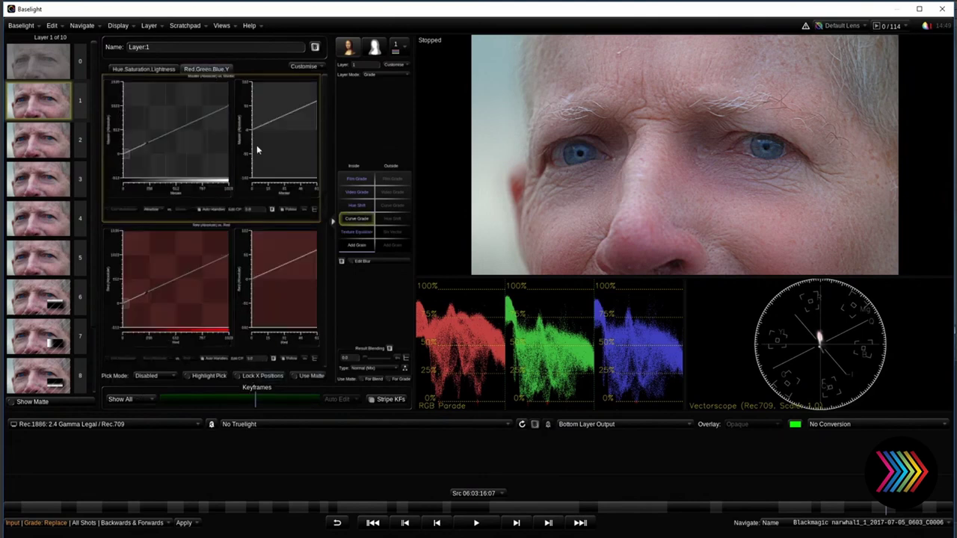
pyautogui.moveTo(198, 122); pyautogui.dragTo(186, 117)
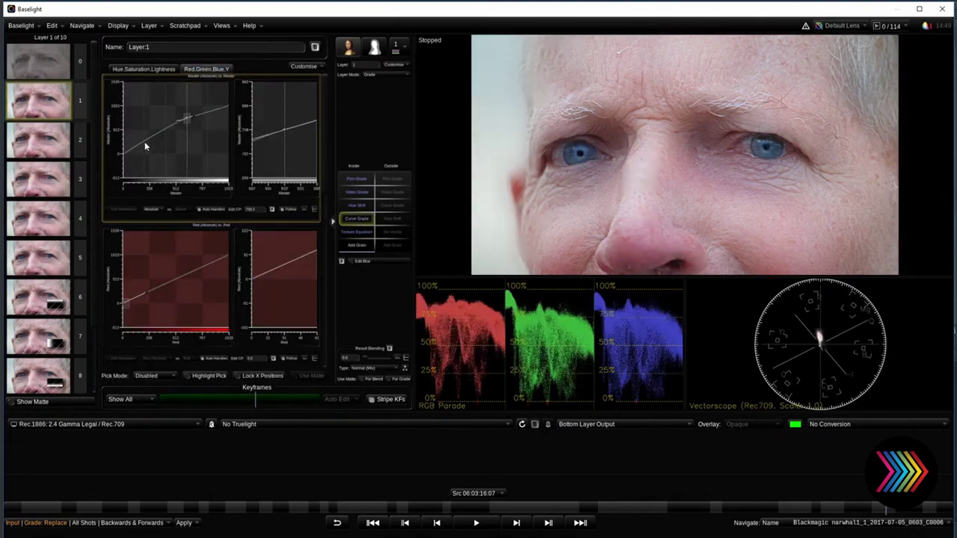
pyautogui.moveTo(144, 142); pyautogui.dragTo(166, 135)
pyautogui.click(189, 118)
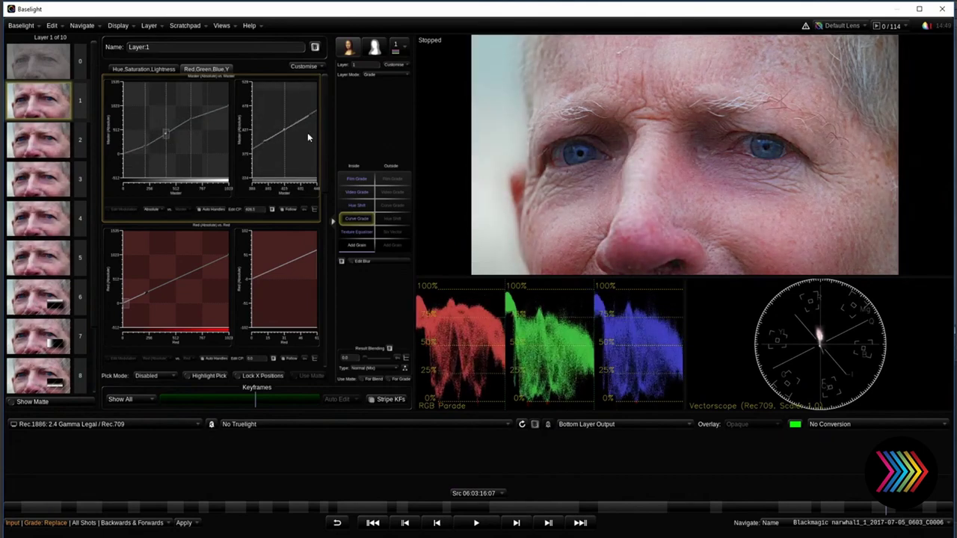
pyautogui.moveTo(284, 129); pyautogui.dragTo(284, 127)
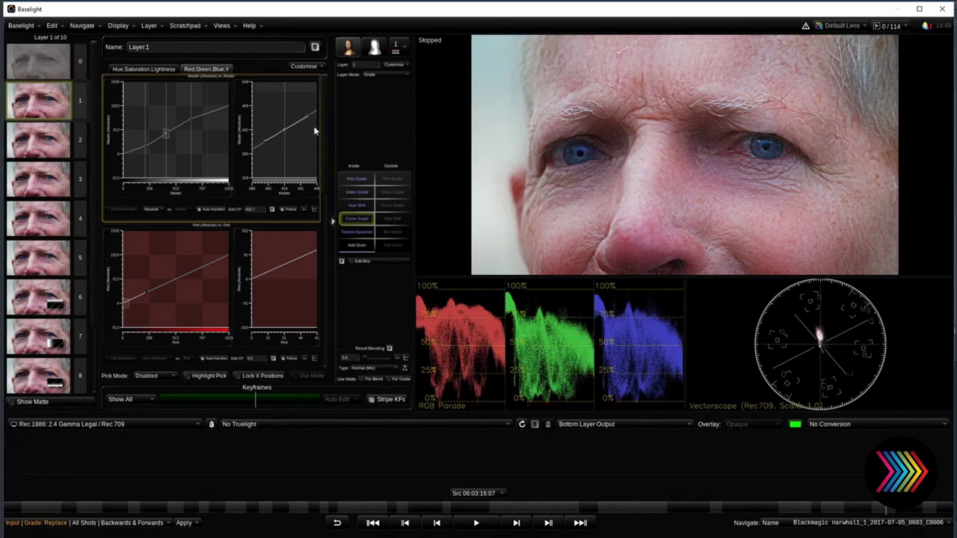
pyautogui.moveTo(281, 132)
pyautogui.mouseDown()
pyautogui.moveTo(292, 136)
pyautogui.moveTo(291, 123)
pyautogui.moveTo(286, 159)
pyautogui.moveTo(287, 149)
pyautogui.mouseUp()
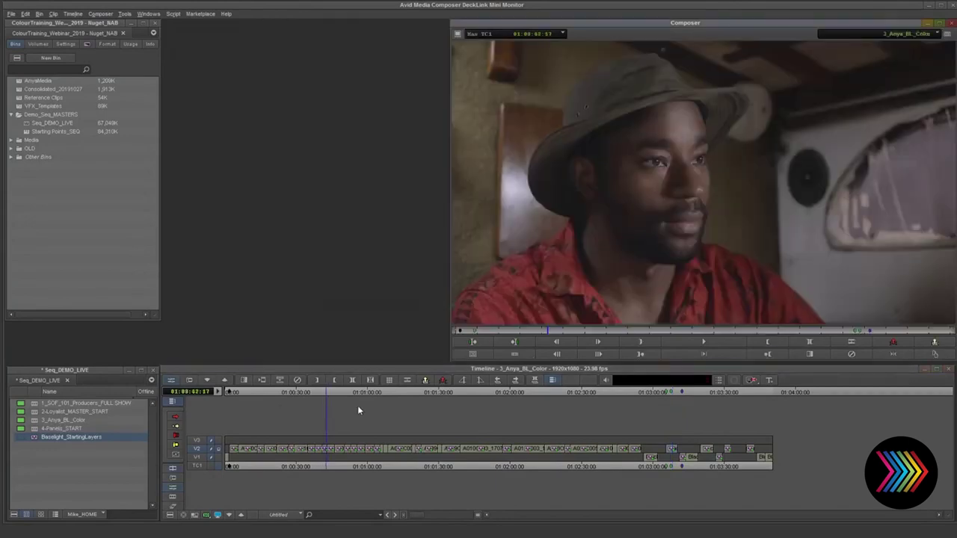
# In Avid Media Composer, mark the sequence from its start to about 01:03:00 with In and Out points, and park at 01:00:11:12
pyautogui.hotkey('ctrl', '[')
pyautogui.hotkey('ctrl', ']')
pyautogui.click(652, 451)
pyautogui.press('o')
pyautogui.press('Home')
pyautogui.press('i')
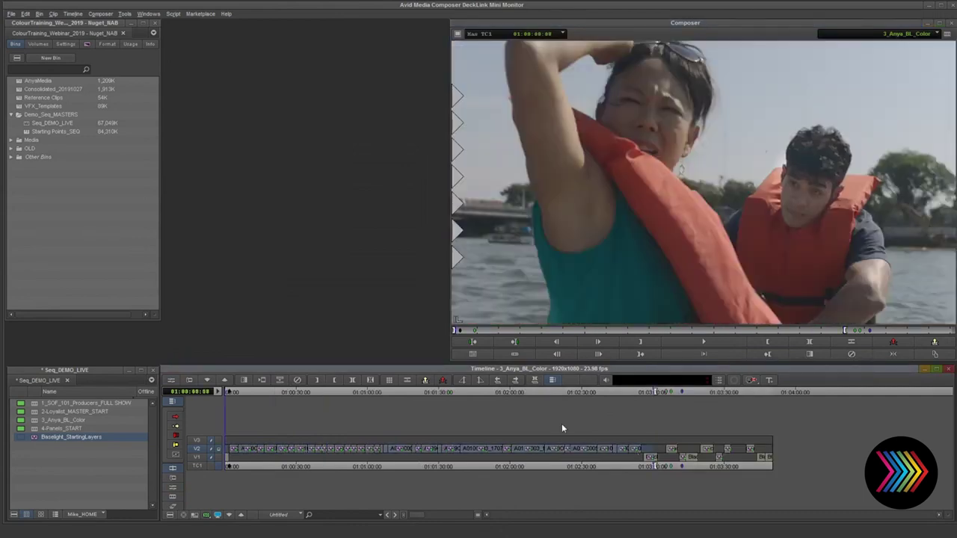
pyautogui.click(249, 455)
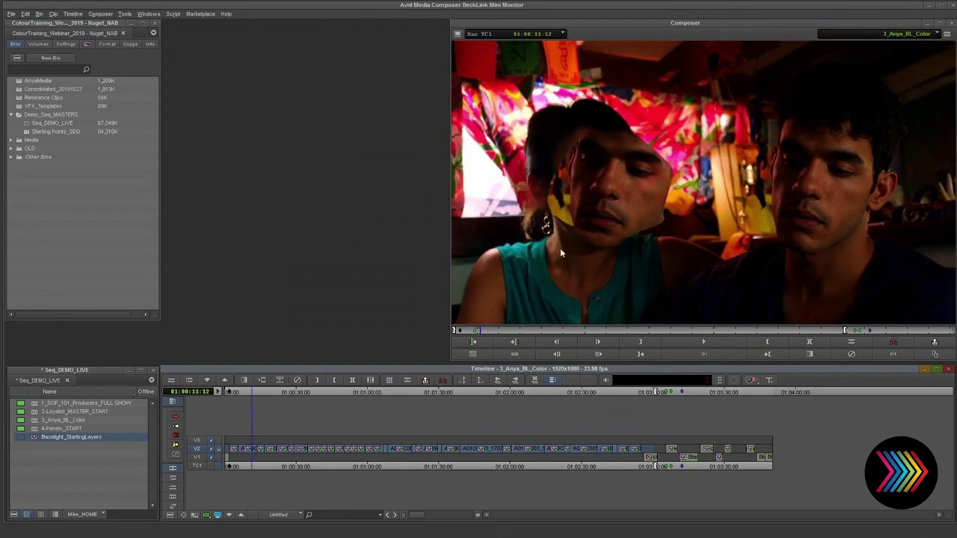
# Park at 01:00:10:06, open that clip's Baselight effect and slightly reposition layer 3's on-image control over the window area
pyautogui.click(249, 451)
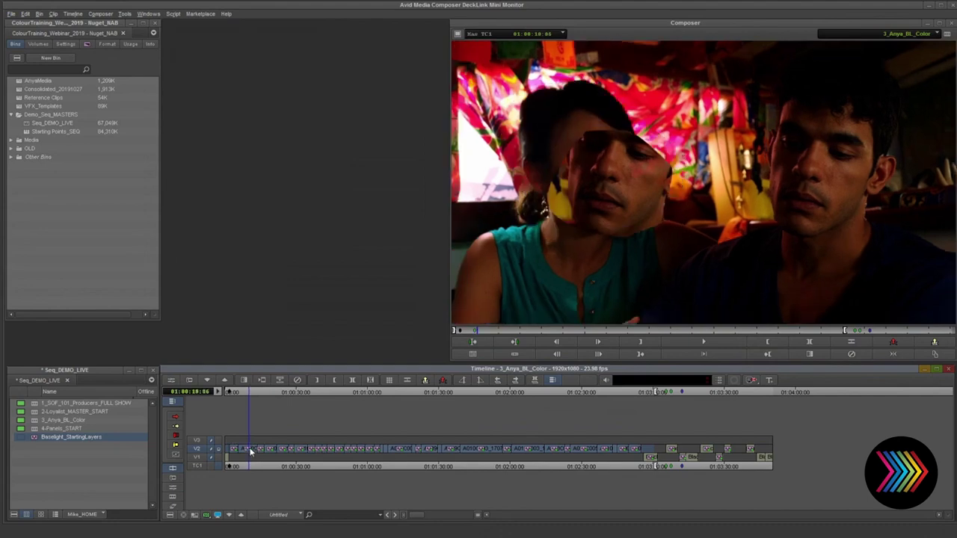
pyautogui.hotkey('shift', 'F10')
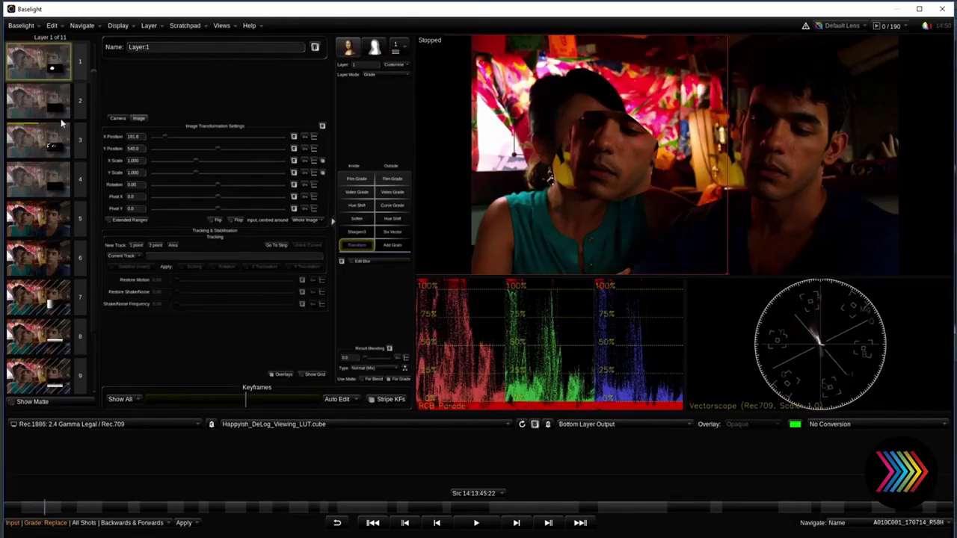
pyautogui.click(32, 151)
pyautogui.moveTo(513, 156); pyautogui.dragTo(522, 163)
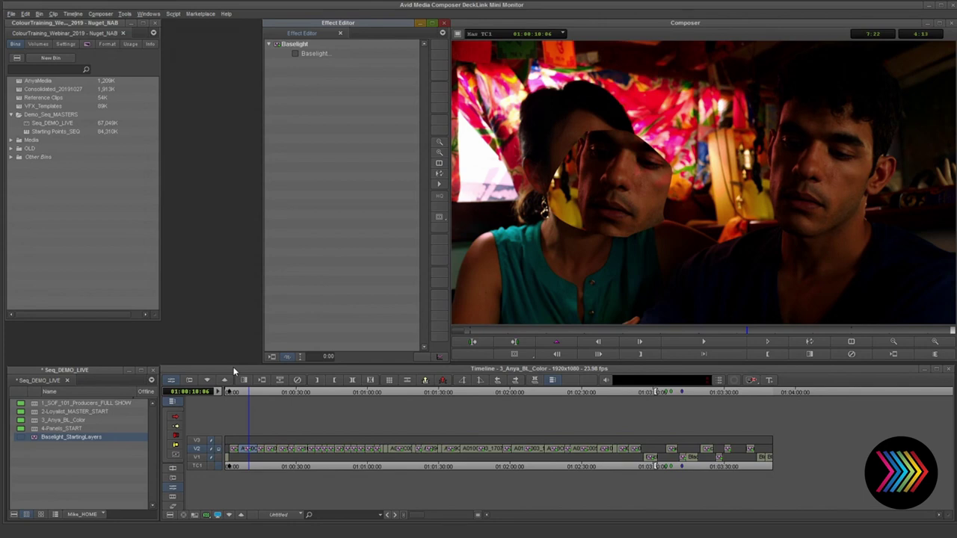
# Apply the Baselight_StartingLayers effect to the V3 filler spanning the marked range, and undo the addition of an extra video track
pyautogui.click(96, 444)
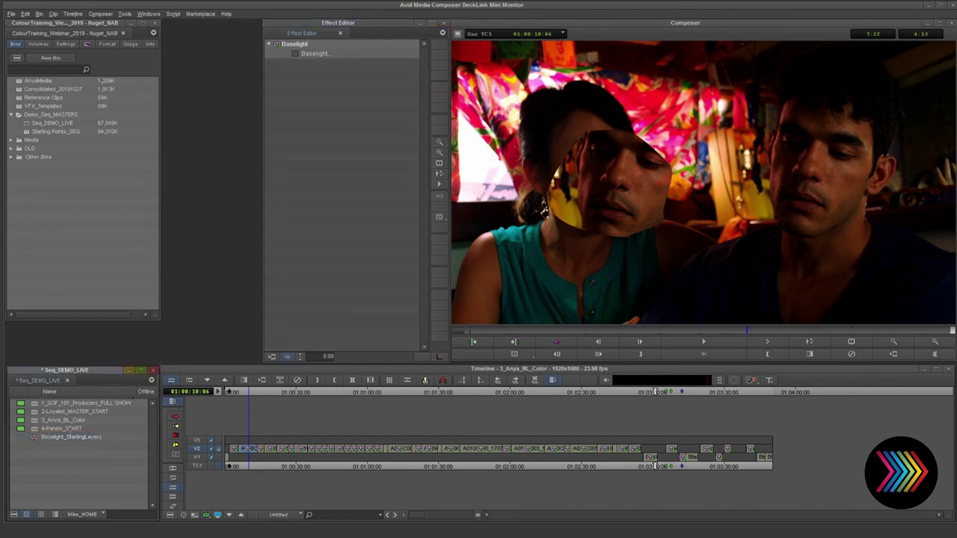
pyautogui.click(282, 394)
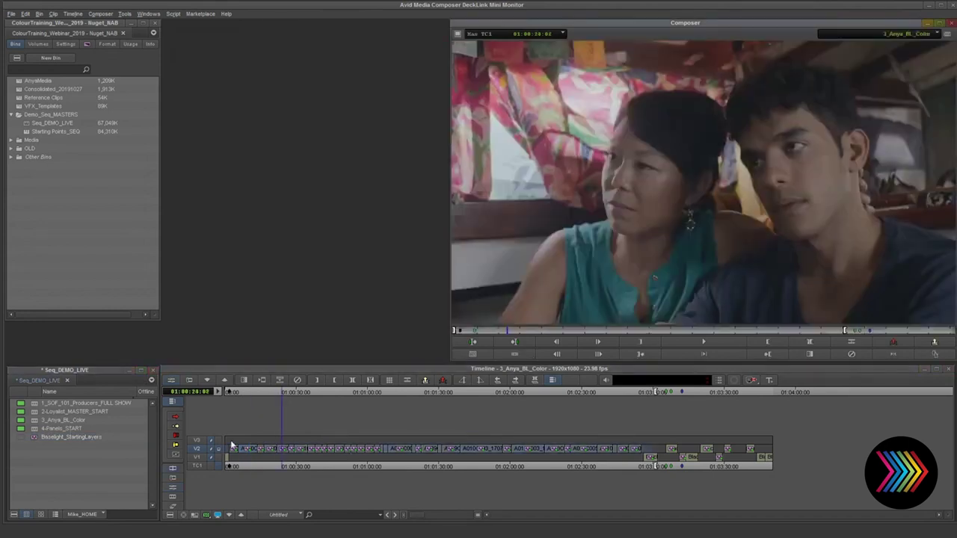
pyautogui.moveTo(27, 441); pyautogui.dragTo(312, 446)
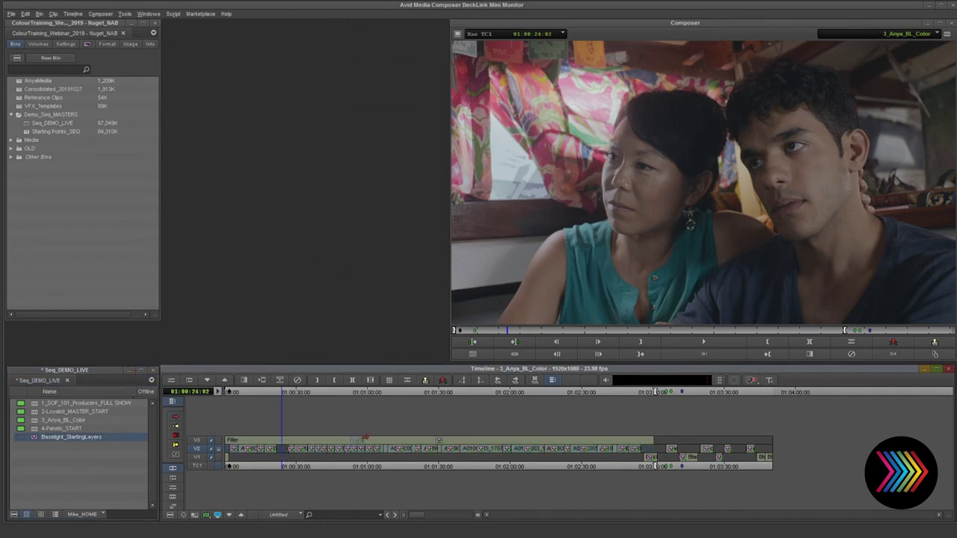
pyautogui.hotkey('ctrl', 'y')
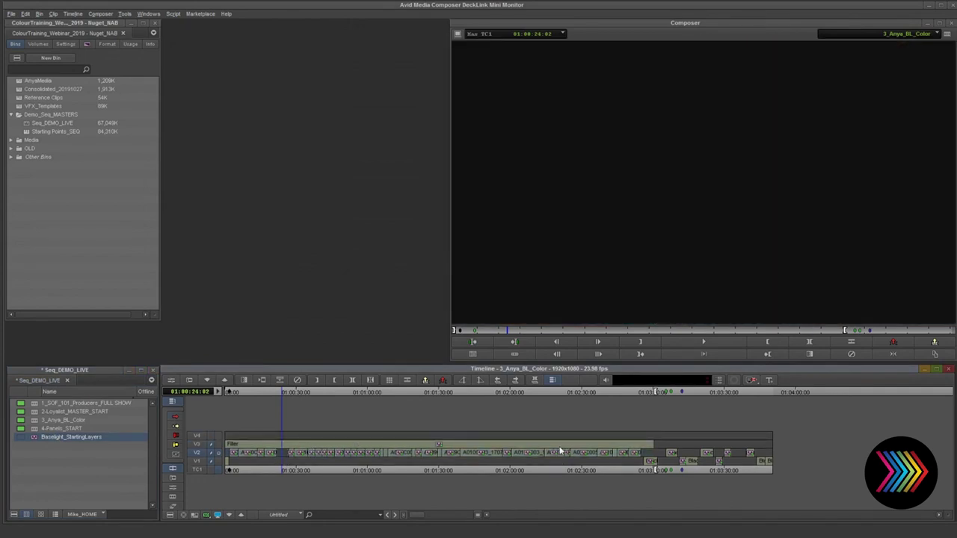
pyautogui.hotkey('ctrl', 'z')
# Remove the individual effects from the first V2 clips after the gap near 01:00:25, leaving the tracks undeleted
pyautogui.click(565, 392)
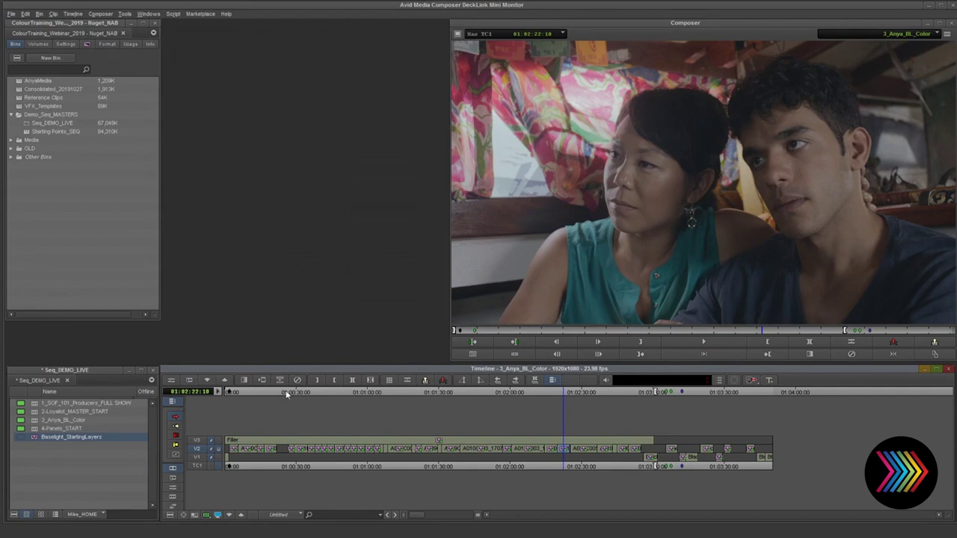
pyautogui.moveTo(286, 394); pyautogui.dragTo(555, 395)
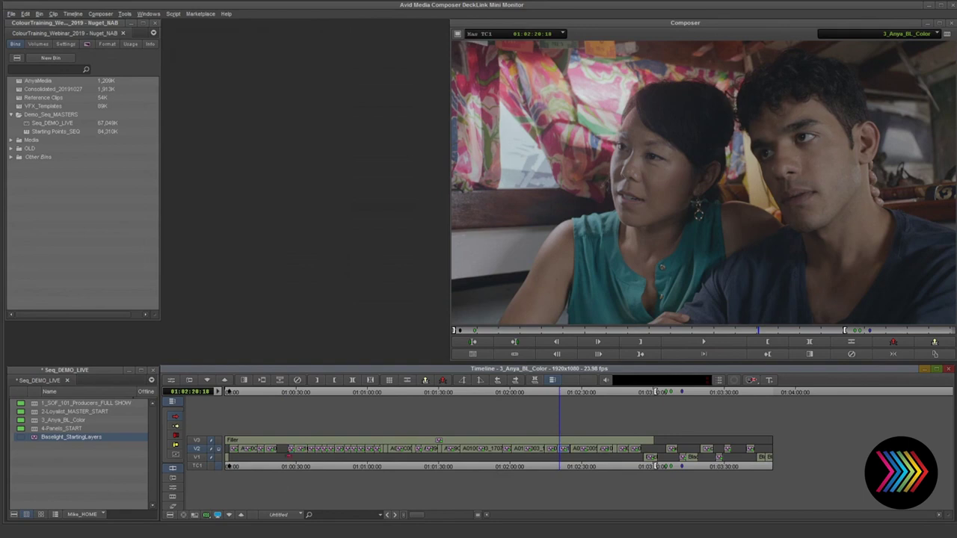
pyautogui.click(309, 449)
pyautogui.press('Delete')
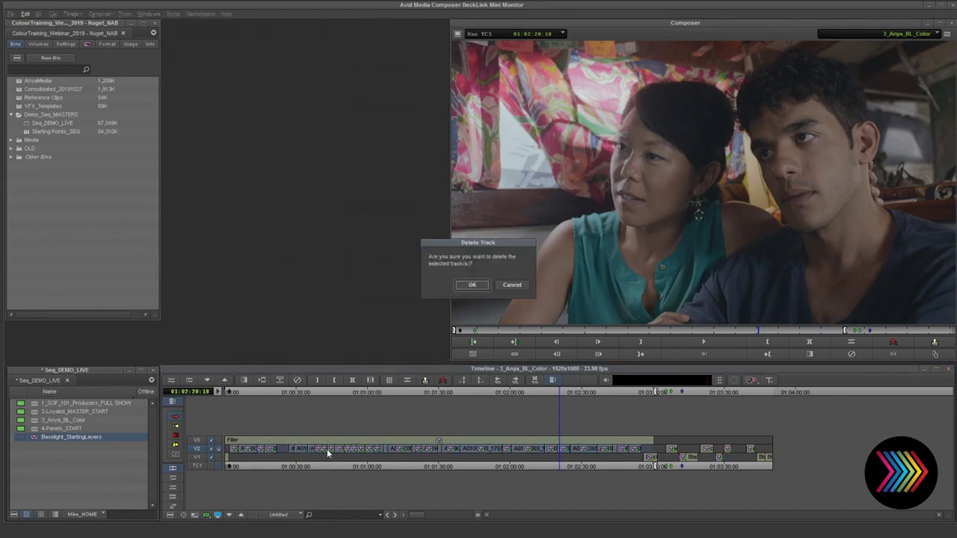
pyautogui.click(516, 286)
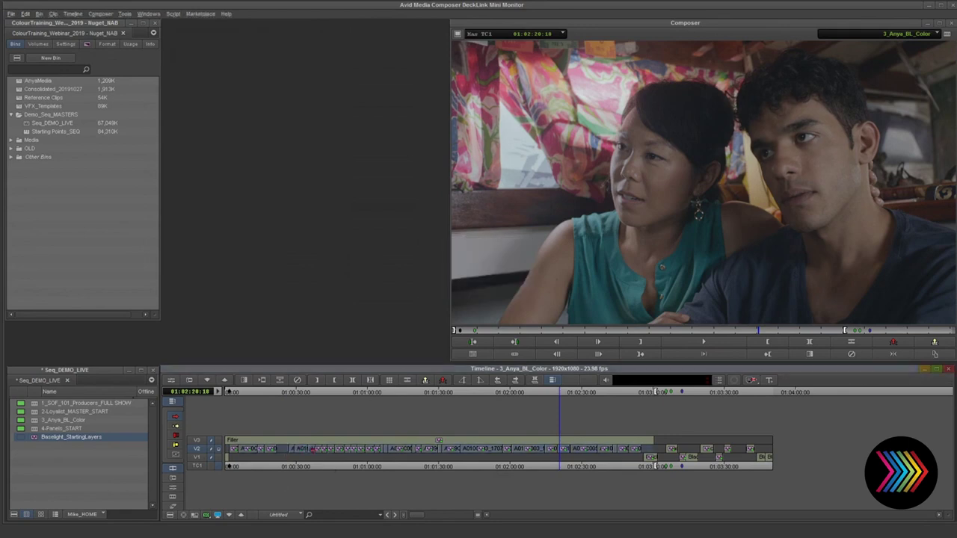
# Park at 01:00:28:06, target V3 and open its filler's Baselight effect in the full Baselight editor
pyautogui.click(295, 467)
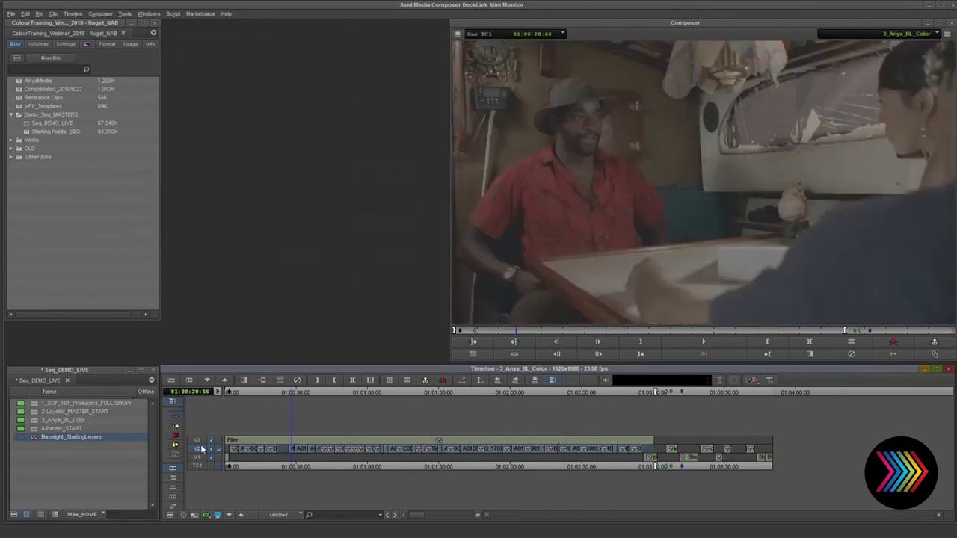
pyautogui.click(215, 441)
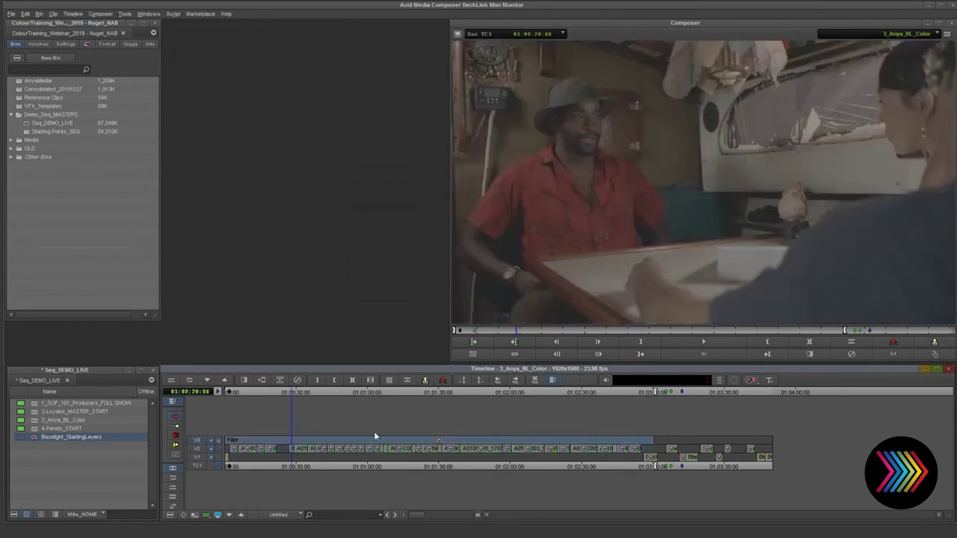
pyautogui.hotkey('shift', 'F10')
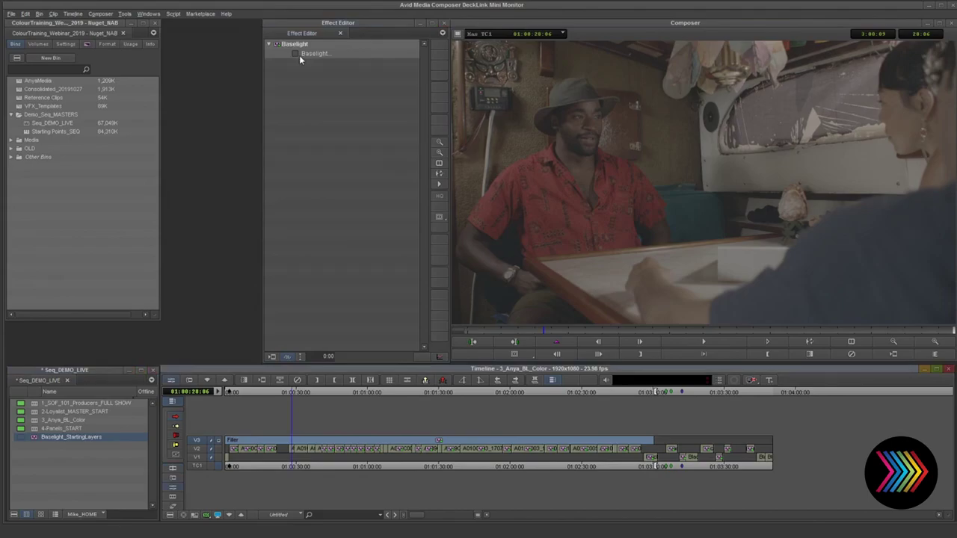
pyautogui.click(300, 55)
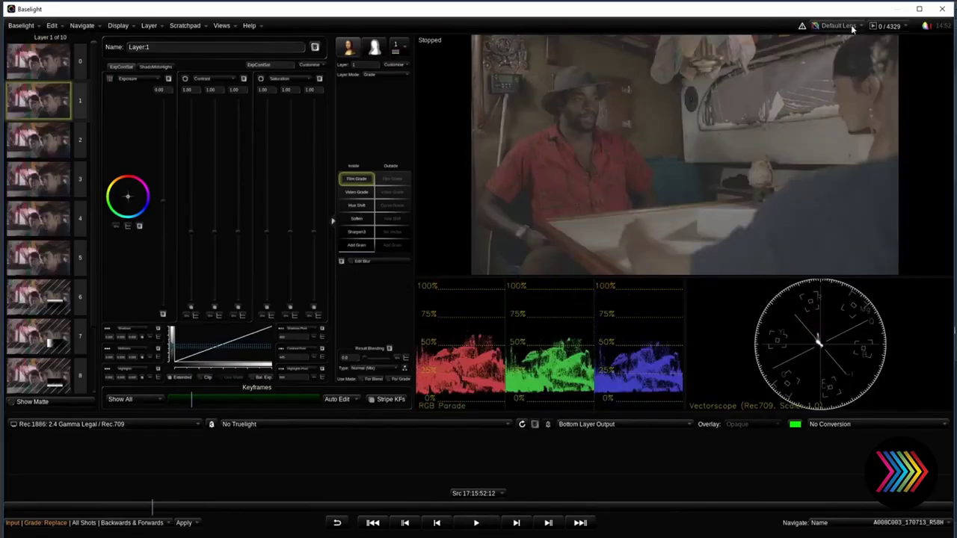
# Examine the BLG Lens Settings, including the BLG directory browser and the Source Tape Name and Source Timecode matching options, without changing them
pyautogui.click(852, 28)
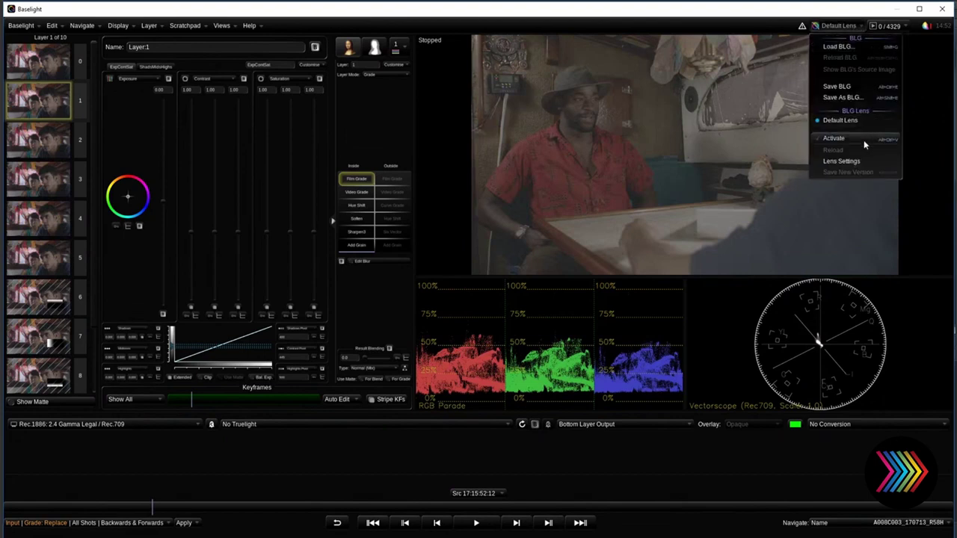
pyautogui.click(857, 161)
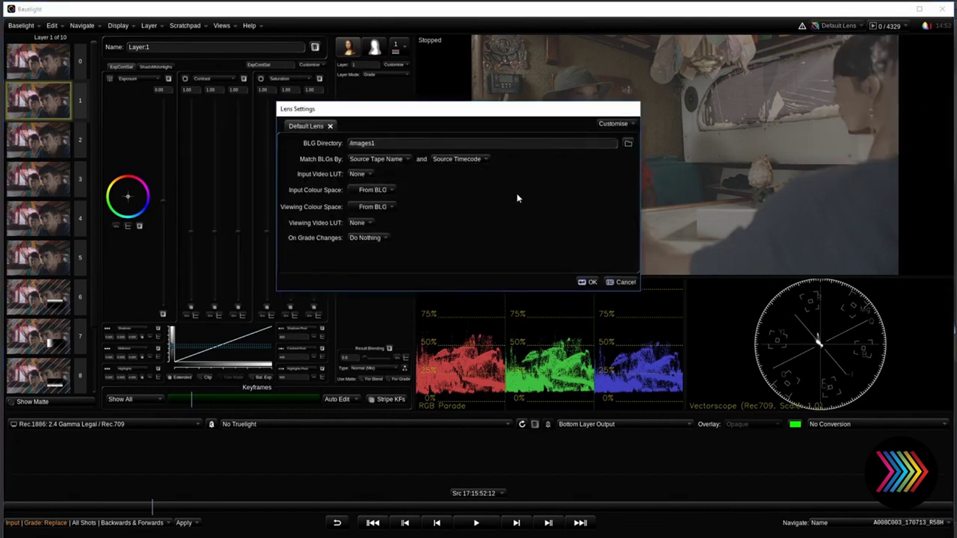
pyautogui.click(626, 145)
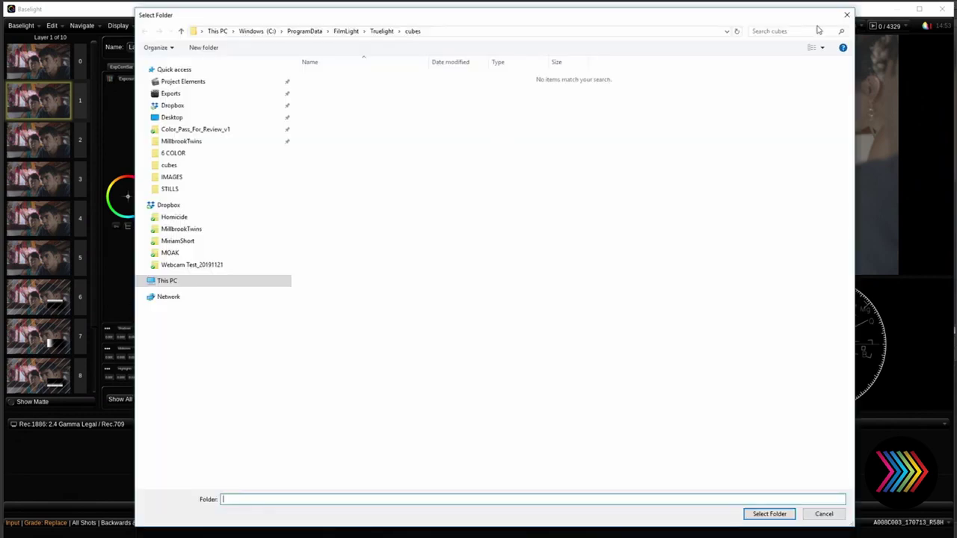
pyautogui.click(847, 15)
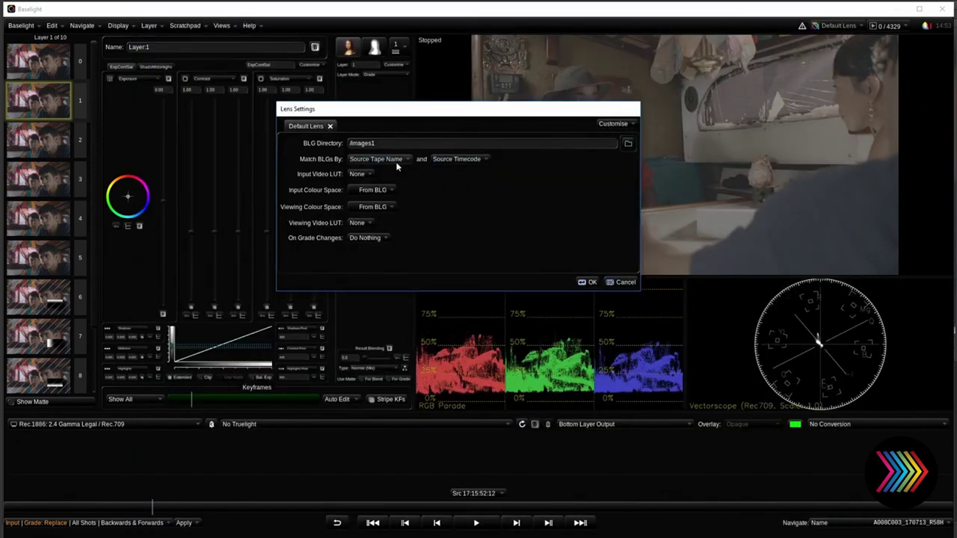
pyautogui.click(397, 164)
pyautogui.click(490, 161)
pyautogui.click(622, 281)
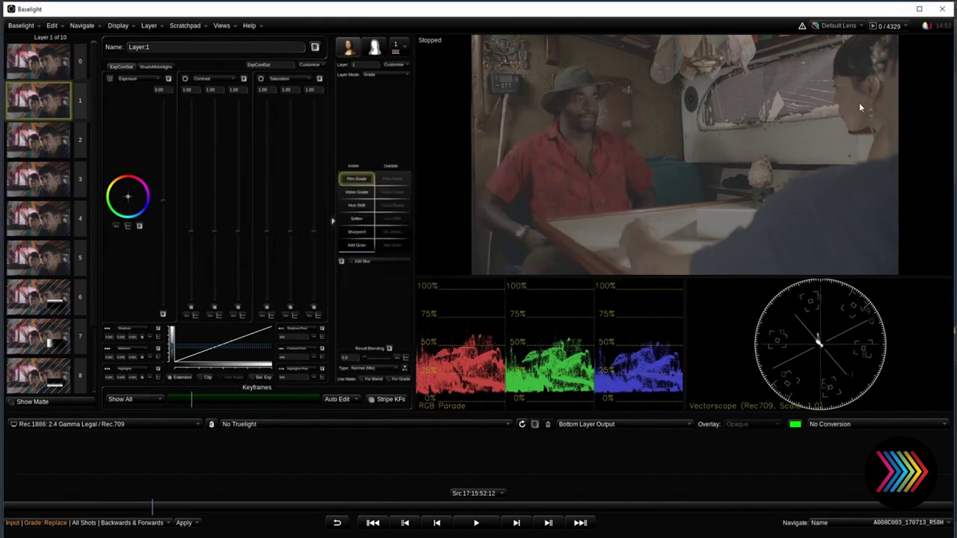
# Review the BLG loading and saving options, and close the Baselight editor to return to Media Composer
pyautogui.click(838, 25)
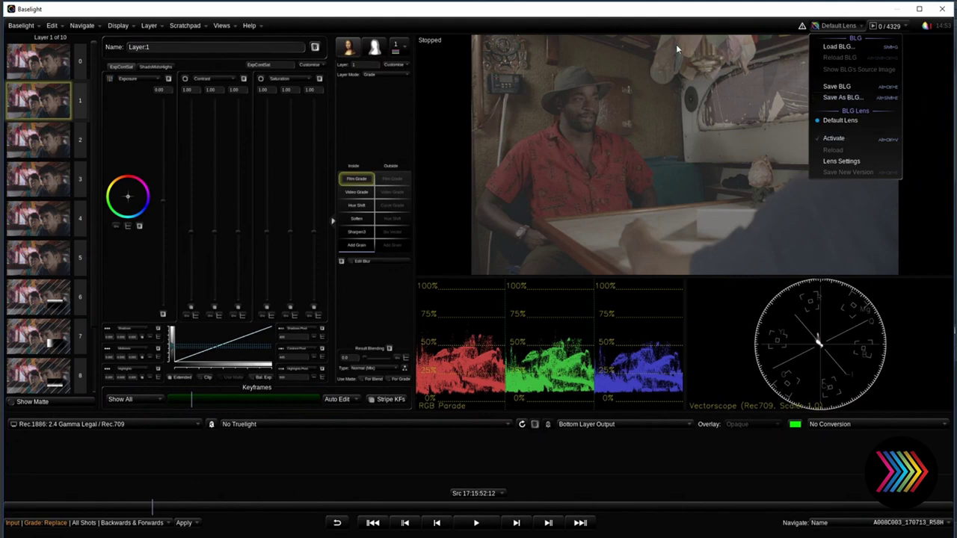
pyautogui.click(596, 30)
pyautogui.click(21, 26)
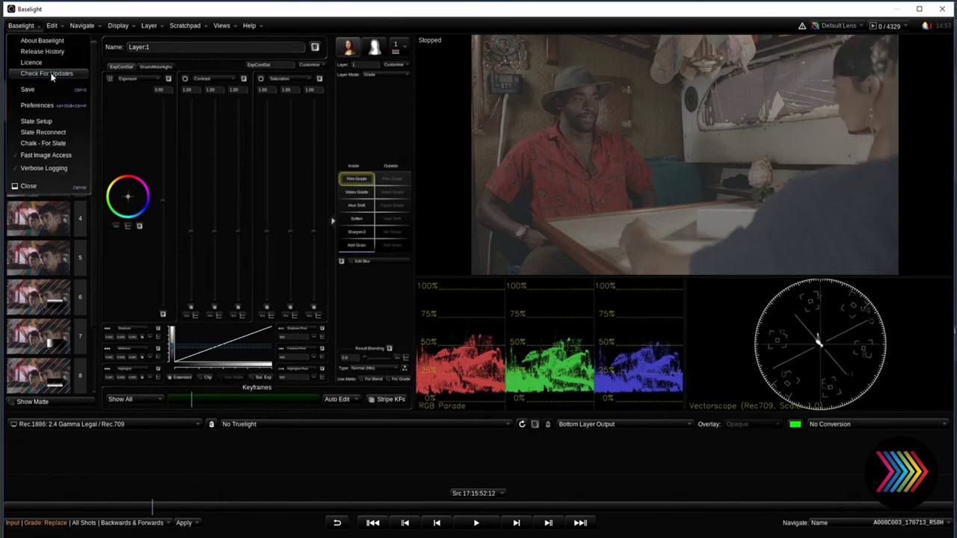
pyautogui.click(28, 186)
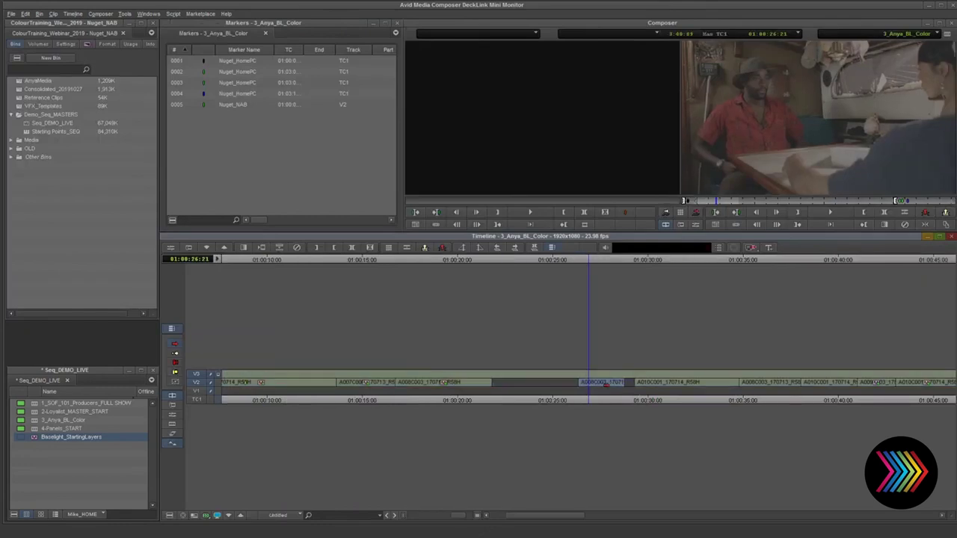
# Move the A008C003 clip earlier in the V2 gap to start at about 01:00:23, undoing its misplacement onto V3
pyautogui.moveTo(553, 383); pyautogui.dragTo(470, 373)
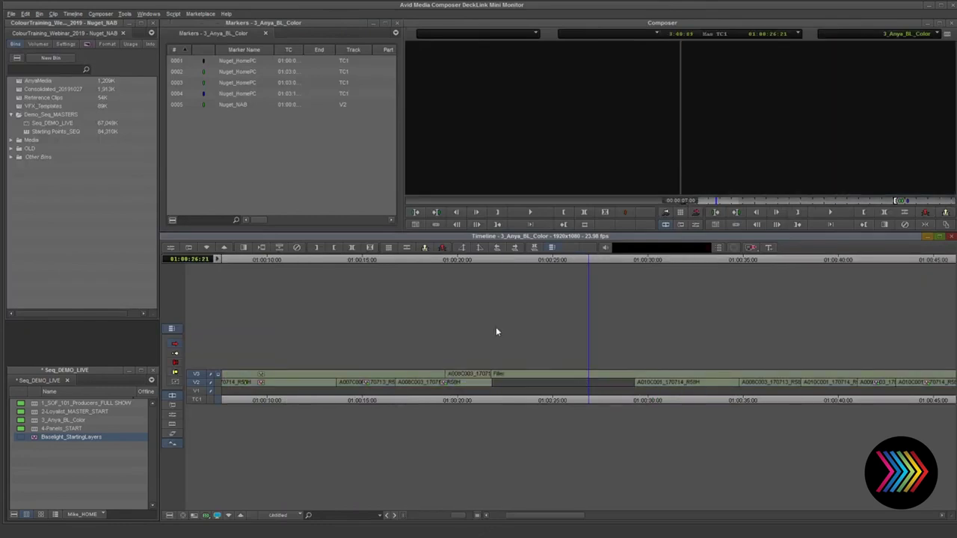
pyautogui.hotkey('ctrl', 'z')
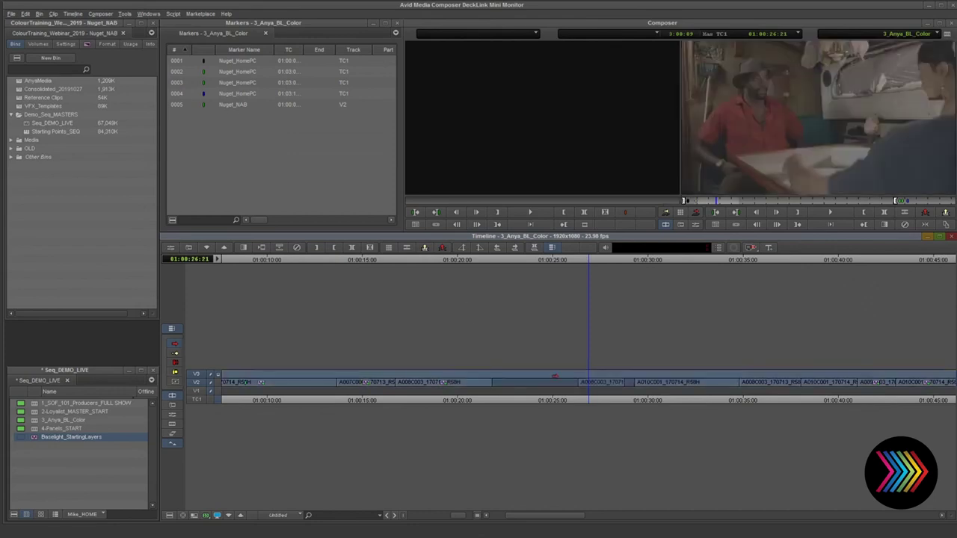
pyautogui.click(538, 323)
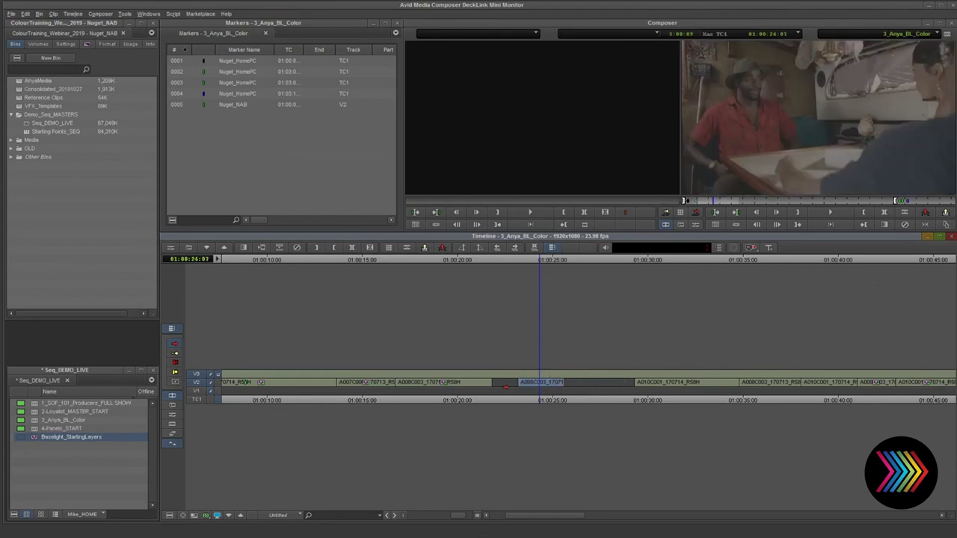
pyautogui.moveTo(543, 384); pyautogui.dragTo(560, 382)
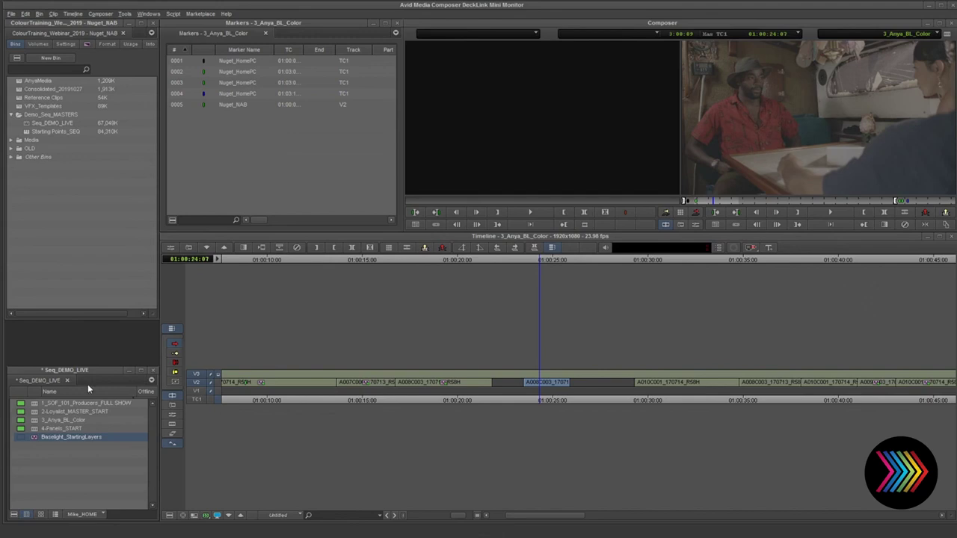
# Review the V2 clips around 01:00:19:18 and 01:00:25 beneath the V3 effect, within the full length of the sequence
pyautogui.click(453, 382)
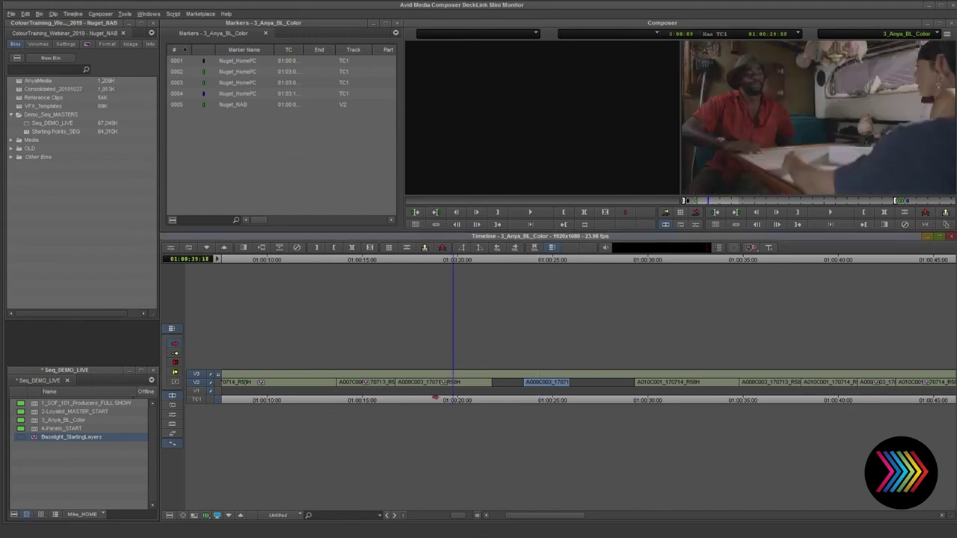
pyautogui.click(556, 259)
pyautogui.hotkey('ctrl', '[')
pyautogui.hotkey('ctrl', '[')
pyautogui.hotkey('ctrl', '[')
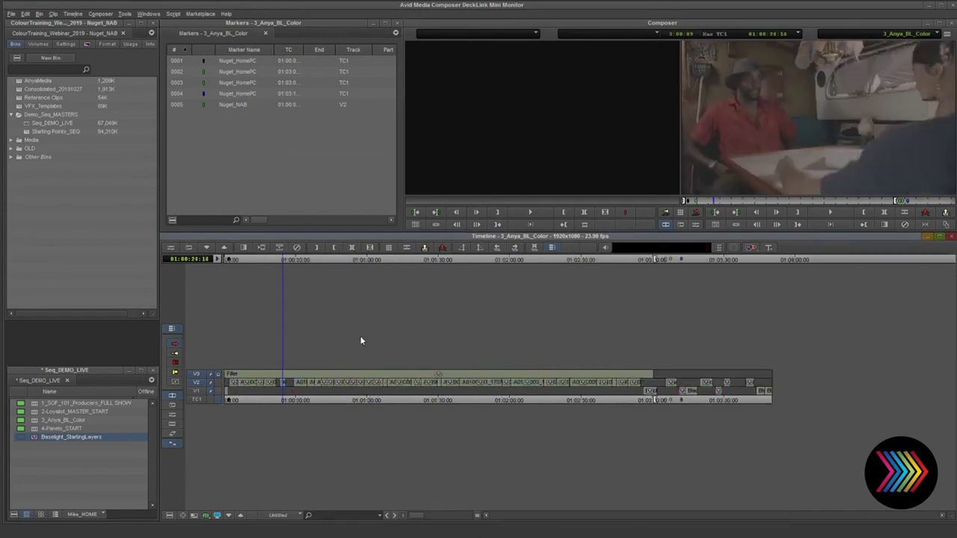
pyautogui.press('Left')
pyautogui.press('Left')
pyautogui.press('Left')
pyautogui.press('Left')
# Open the 4-Panels_START sequence and view its Artist Color, Tangent and Slate control panel stills in turn
pyautogui.doubleClick(57, 428)
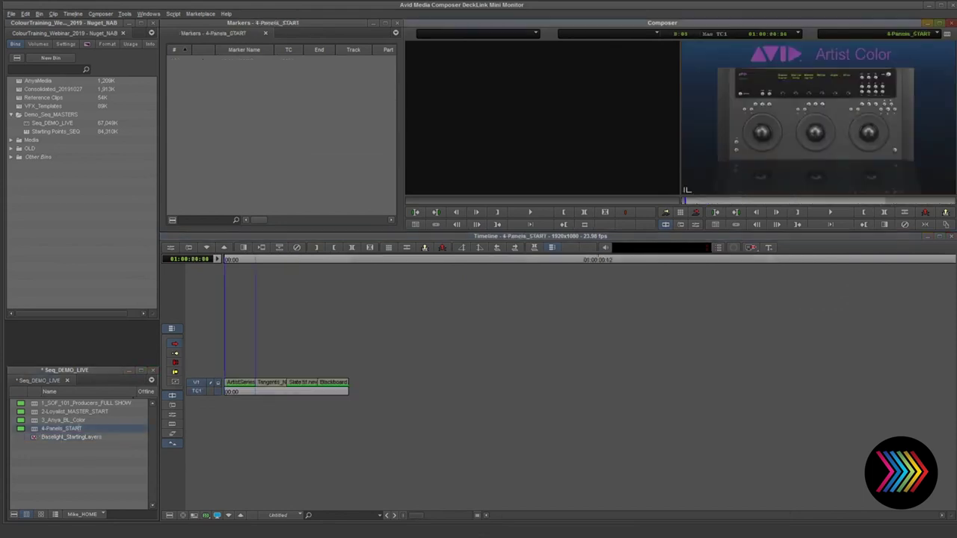
pyautogui.click(239, 260)
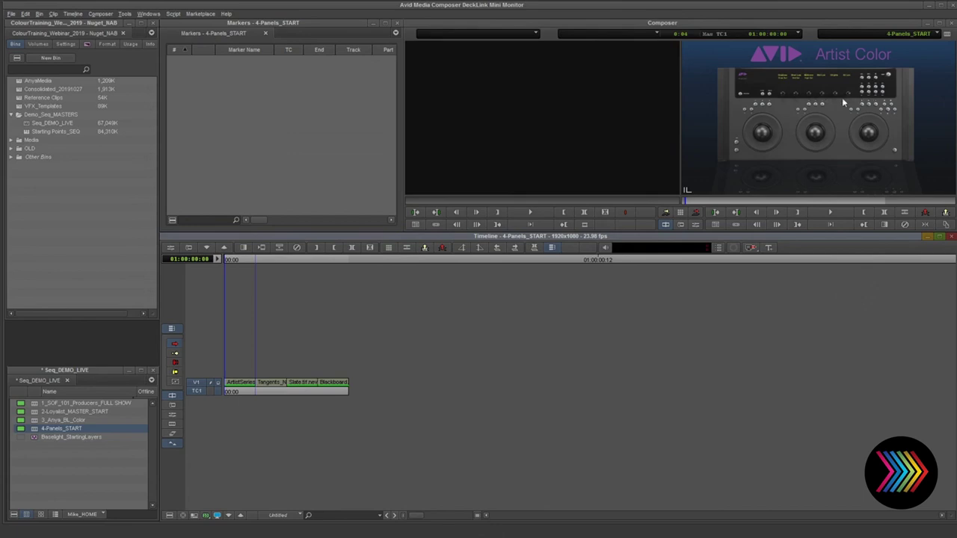
pyautogui.press('Right')
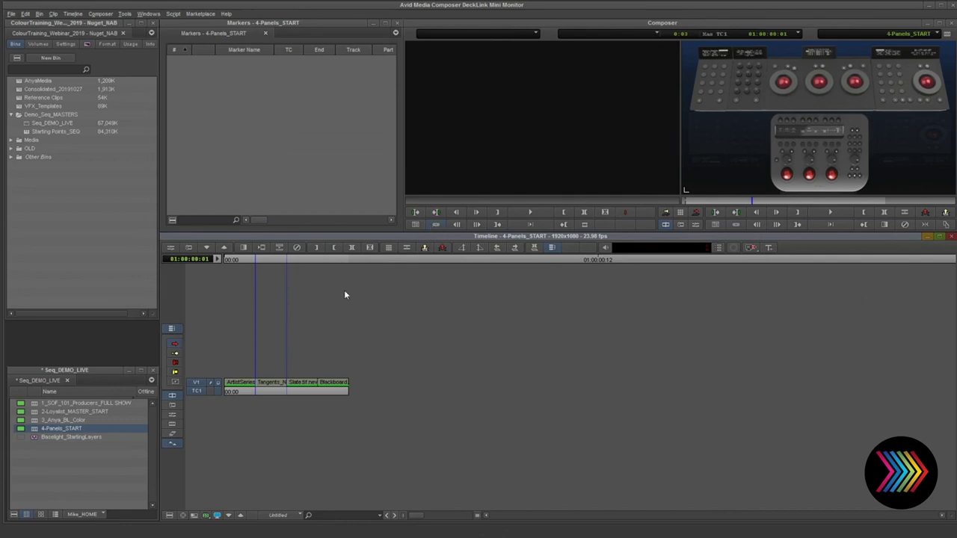
pyautogui.click(300, 259)
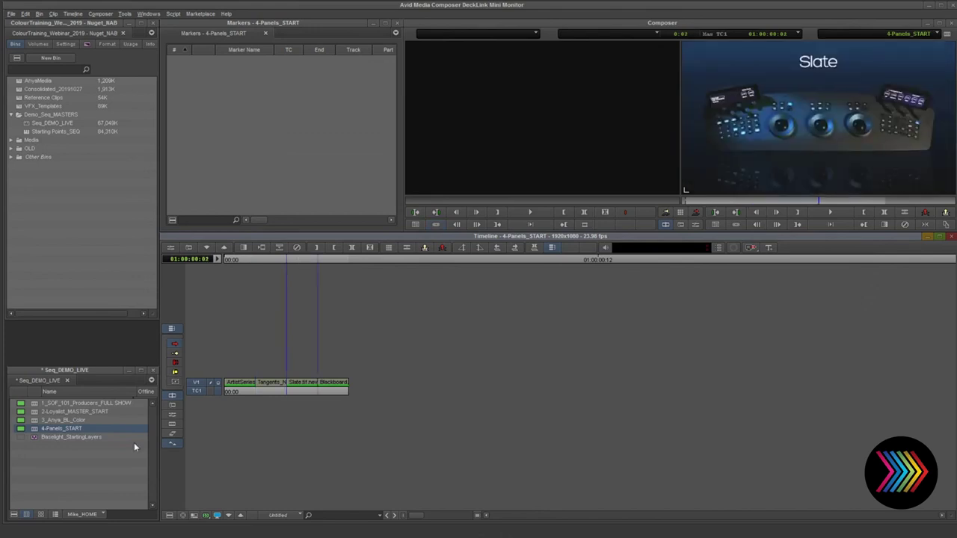
# Park on the Blackboard 2 still and enlarge the Composer monitor to show the panel in more detail
pyautogui.click(330, 260)
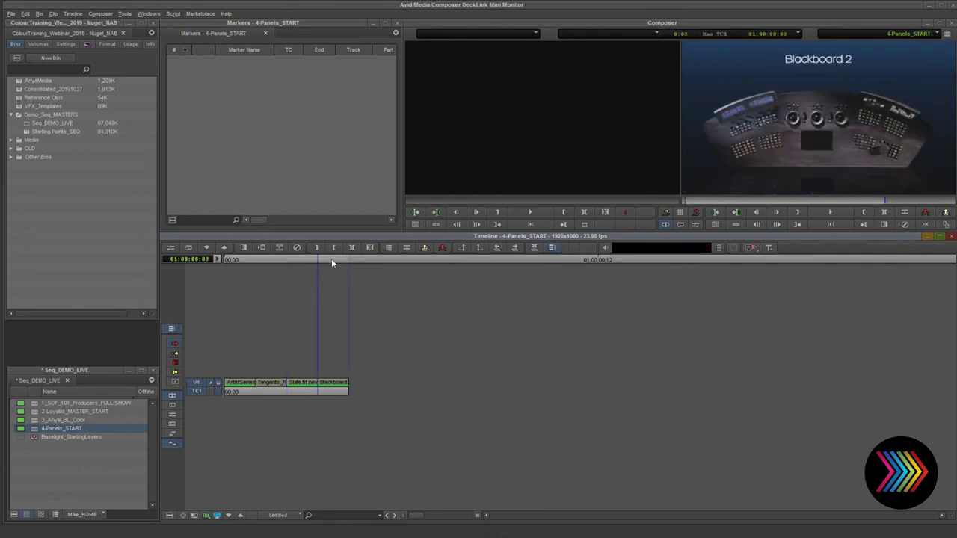
pyautogui.click(488, 202)
pyautogui.moveTo(406, 230); pyautogui.dragTo(99, 317)
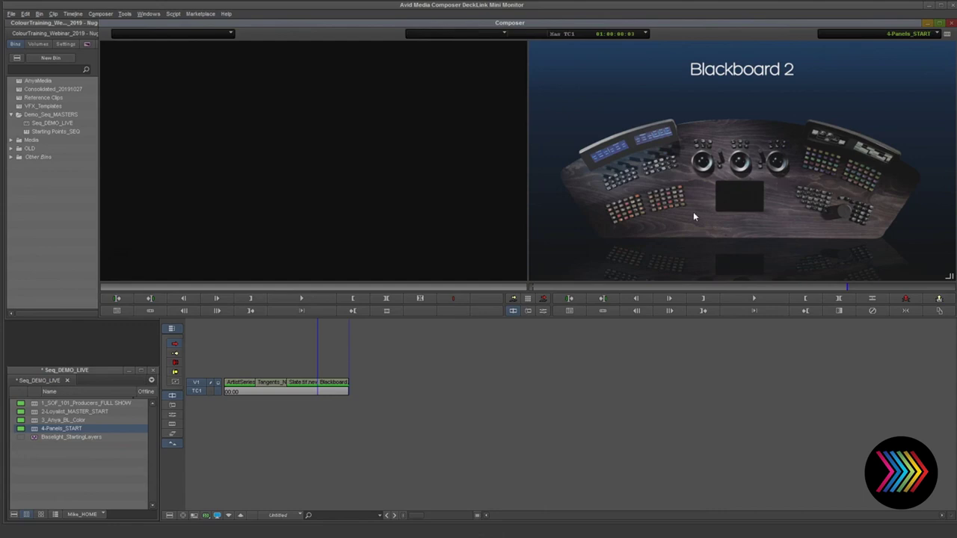
# Park on the Slate panel still and enlarge the Composer monitor to view the panel in detail
pyautogui.click(335, 399)
pyautogui.click(298, 260)
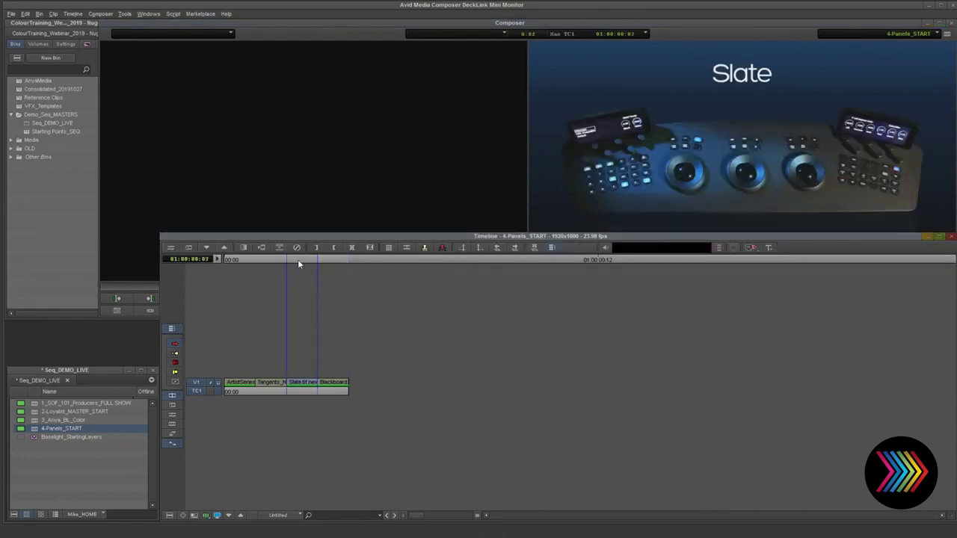
pyautogui.click(779, 112)
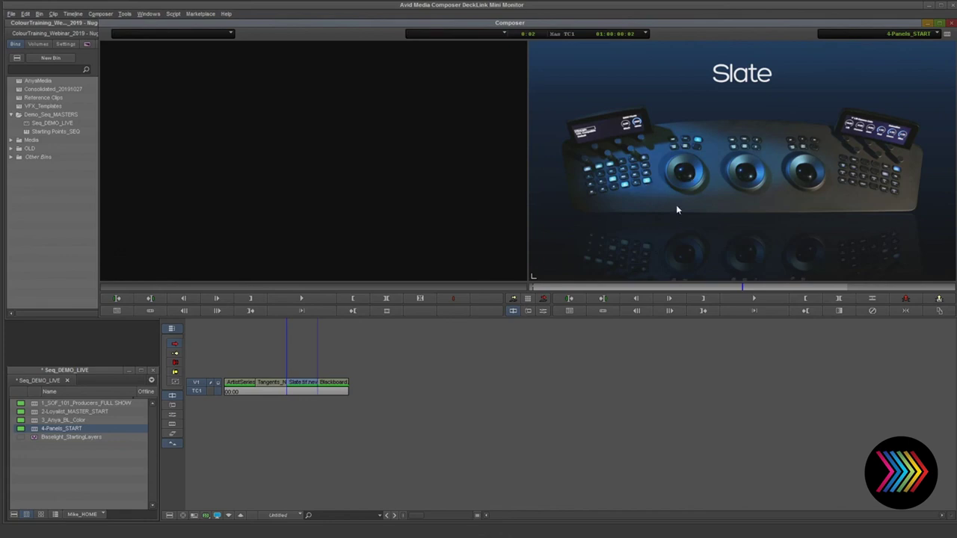
# Load the 3_Anya_BL_Color sequence, park at 01:00:44:14 and open the V3 filler's Baselight effect in the full Baselight interface
pyautogui.click(401, 395)
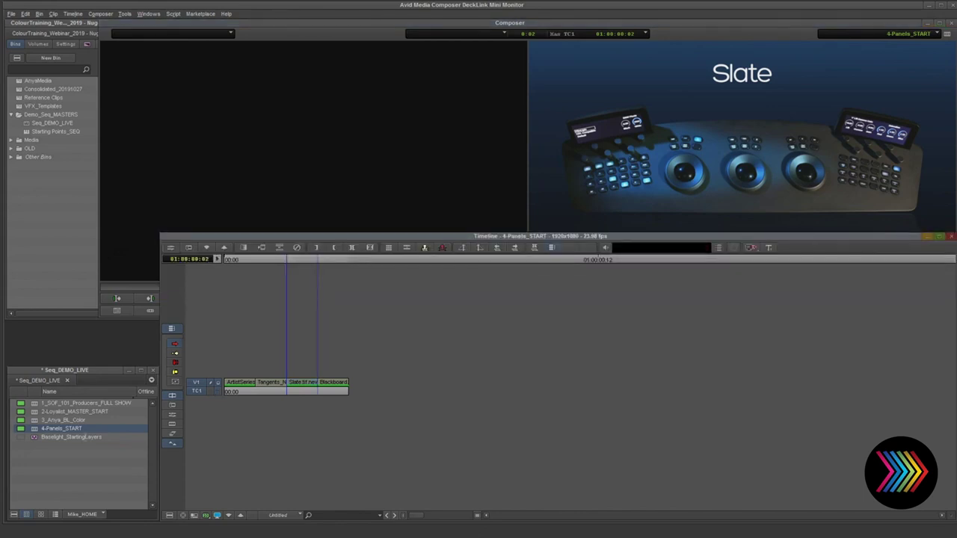
pyautogui.click(78, 451)
pyautogui.doubleClick(37, 420)
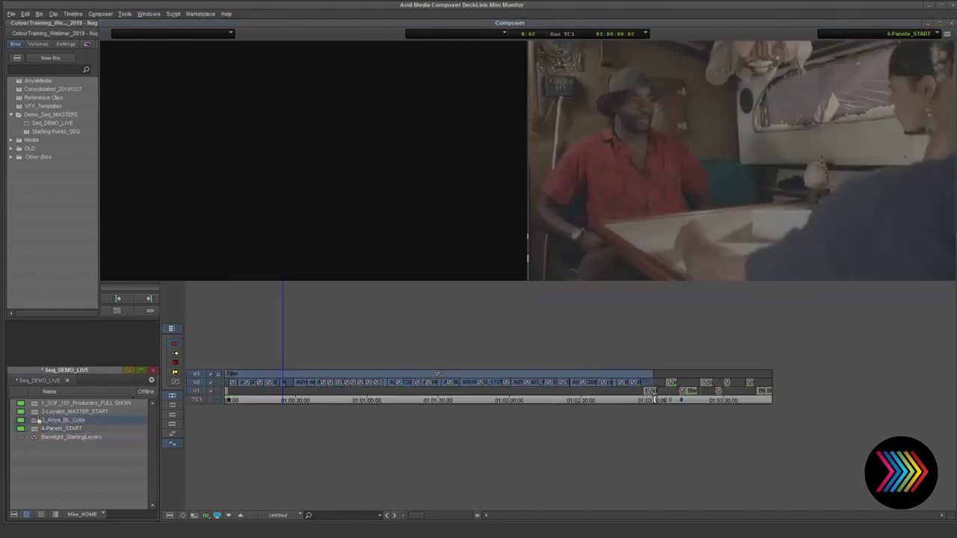
pyautogui.click(325, 320)
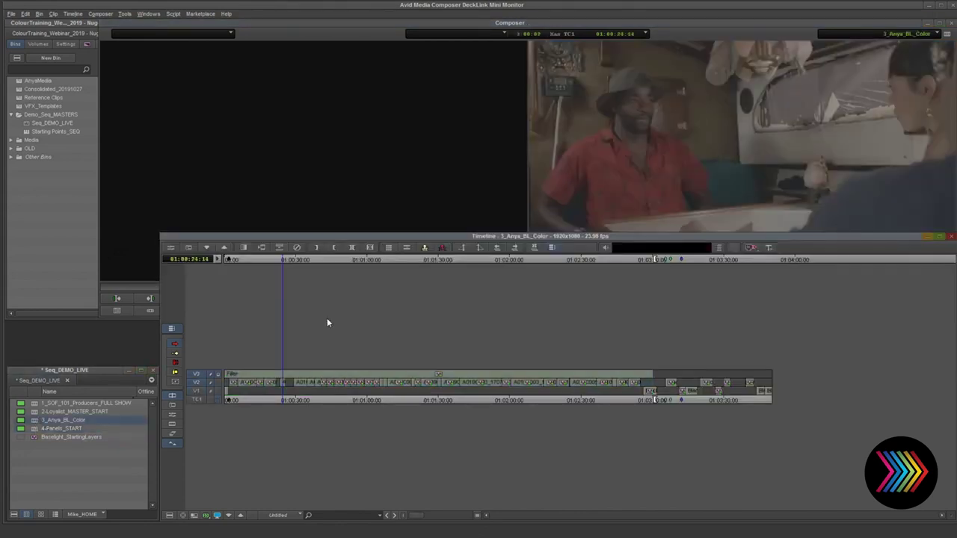
pyautogui.click(330, 260)
pyautogui.click(172, 414)
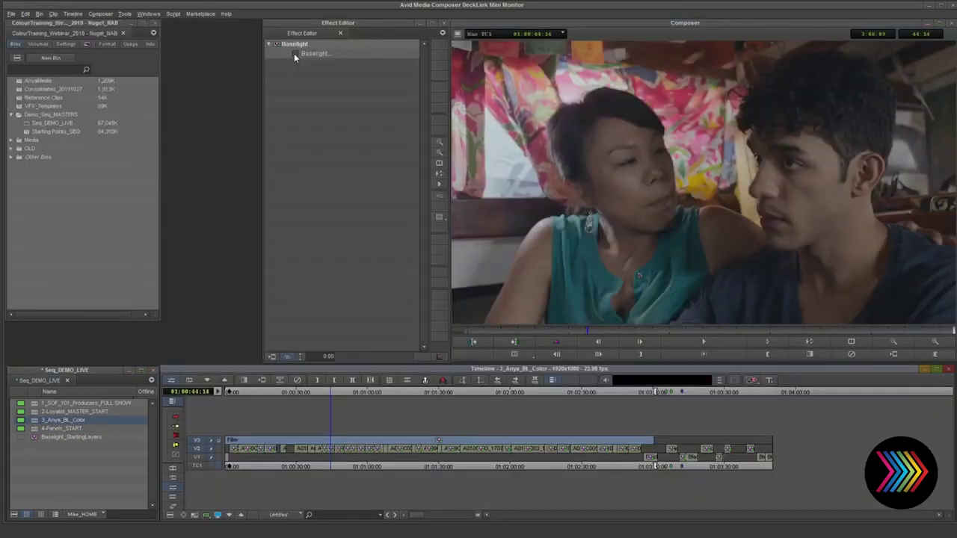
pyautogui.click(293, 53)
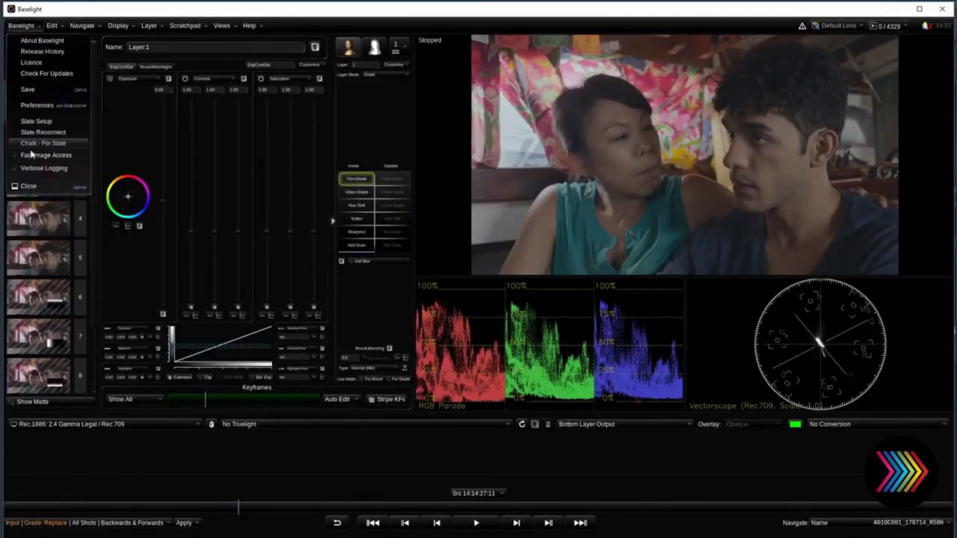
# Open Chalk for Slate and examine the Layers layout and the Cursor 2 button's assigned actions in the Cursors category
pyautogui.click(40, 143)
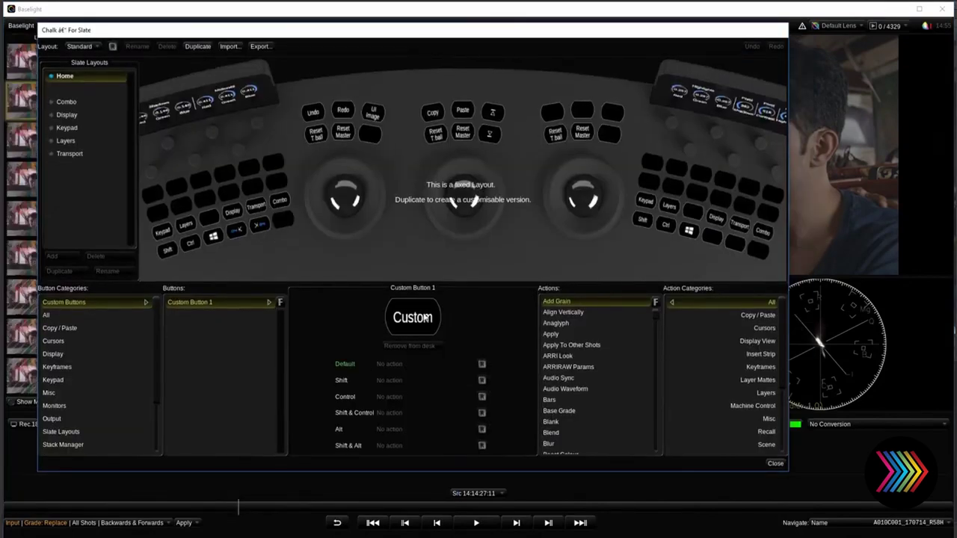
pyautogui.click(89, 139)
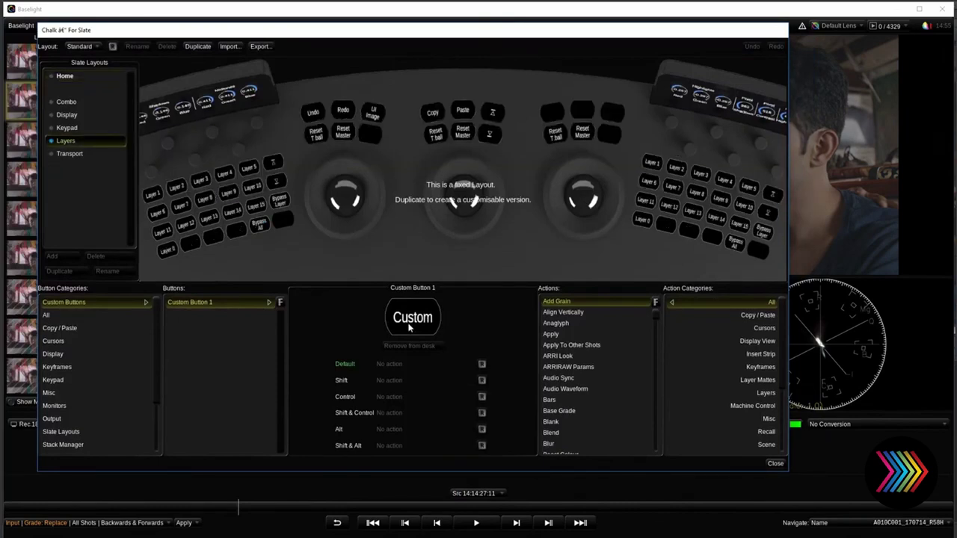
pyautogui.click(63, 341)
pyautogui.click(201, 315)
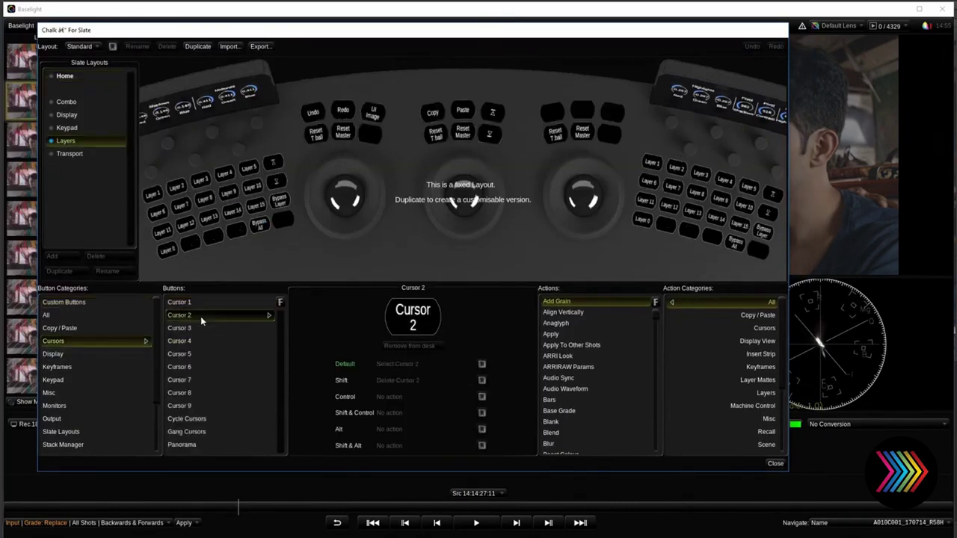